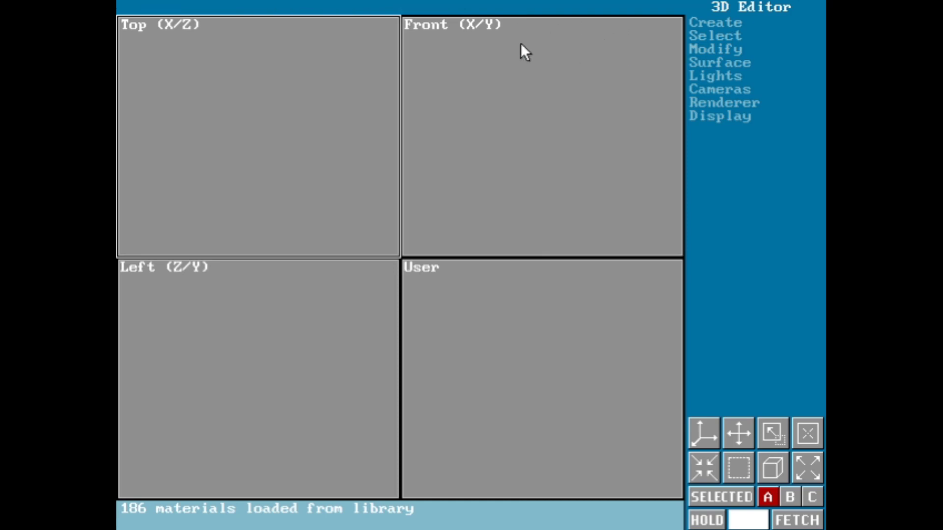
# Load the mesh file ALPHA.3DS from the MESHES folder.
pyautogui.moveTo(200, 9)
pyautogui.moveTo(254, 6)
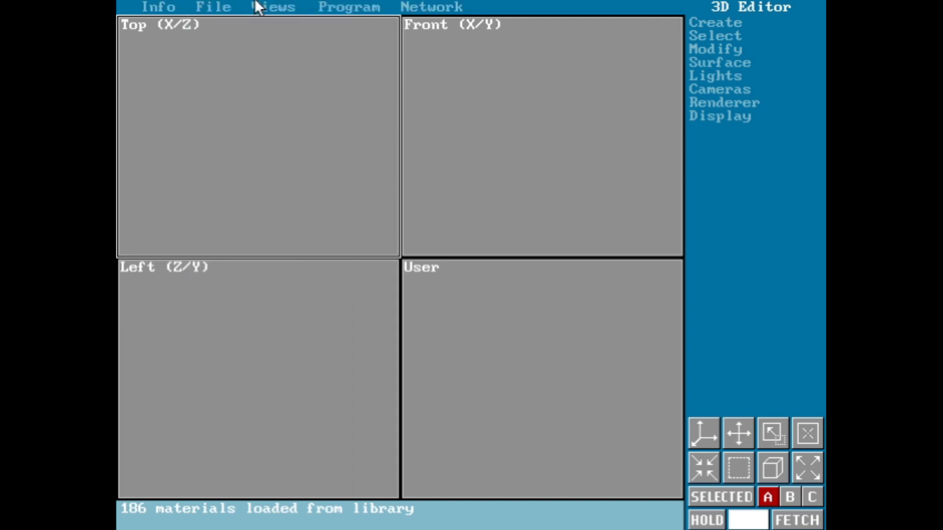
pyautogui.click(201, 7)
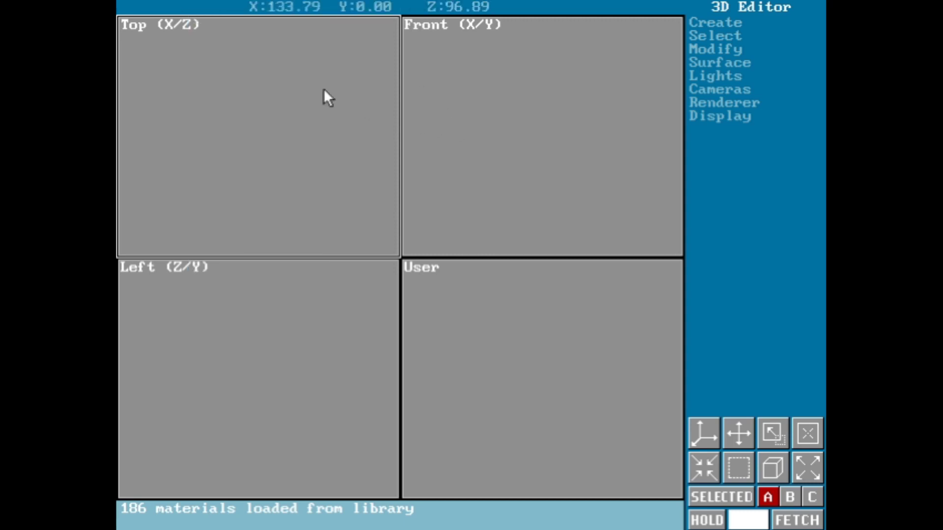
pyautogui.click(213, 7)
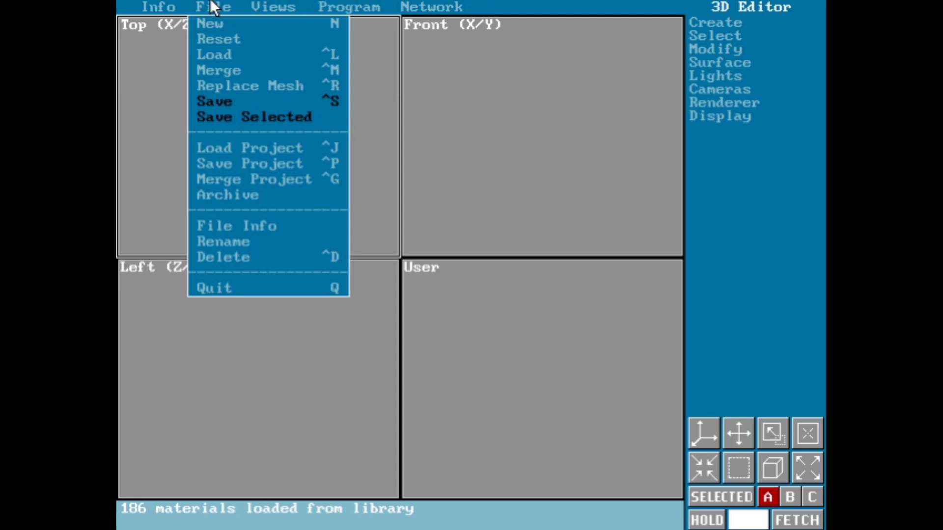
pyautogui.click(240, 62)
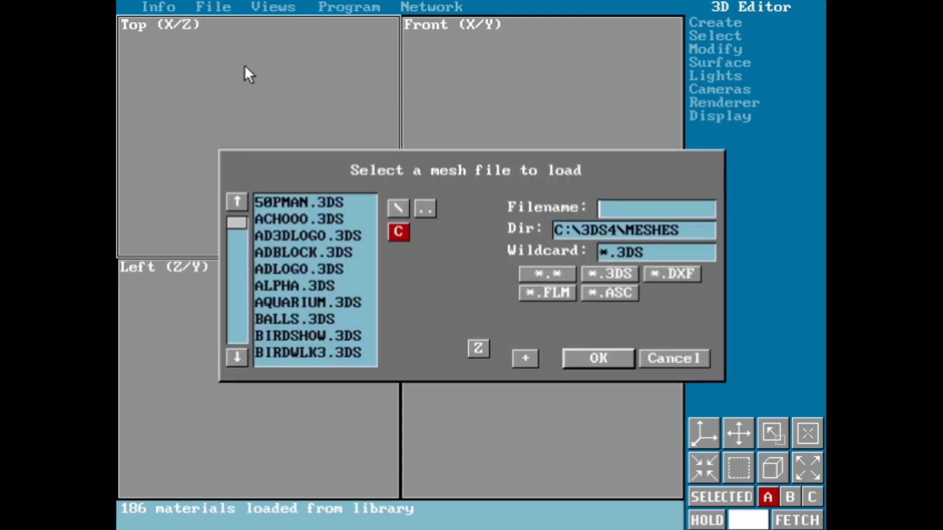
pyautogui.doubleClick(295, 285)
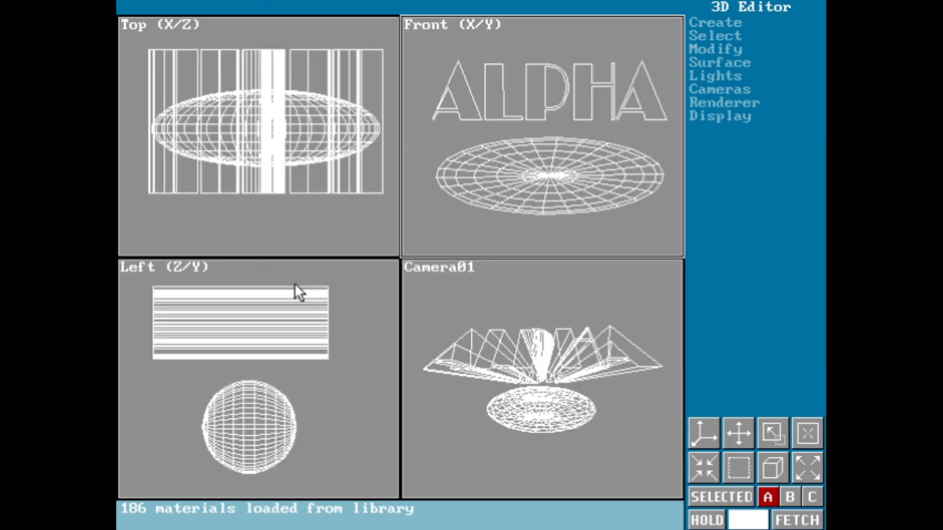
# Load the mesh file CHOPPER.3DS over the objects in memory and activate the Camera01 viewport.
pyautogui.click(213, 3)
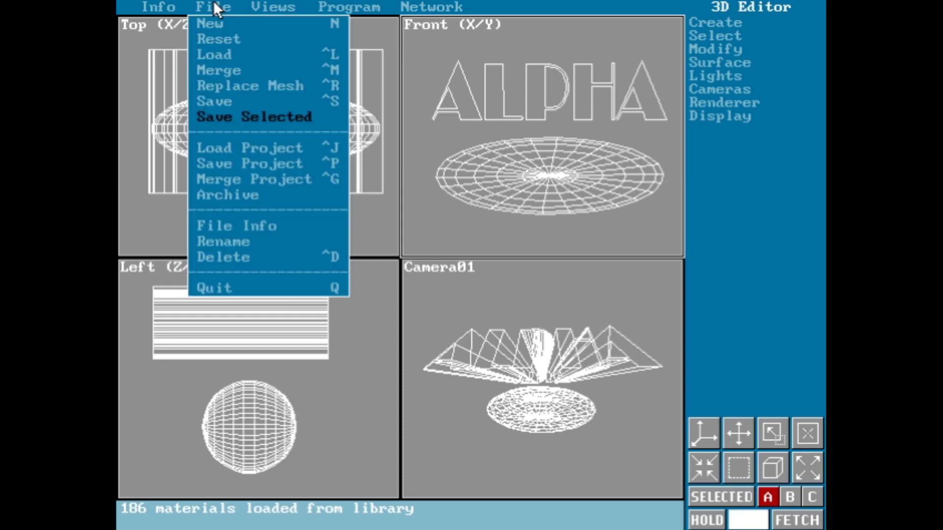
pyautogui.click(252, 54)
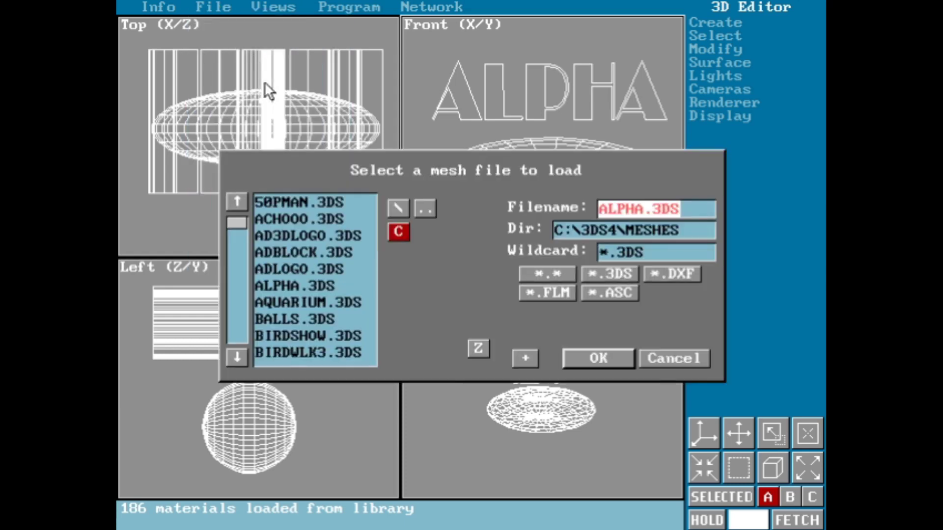
pyautogui.moveTo(232, 224); pyautogui.dragTo(239, 237)
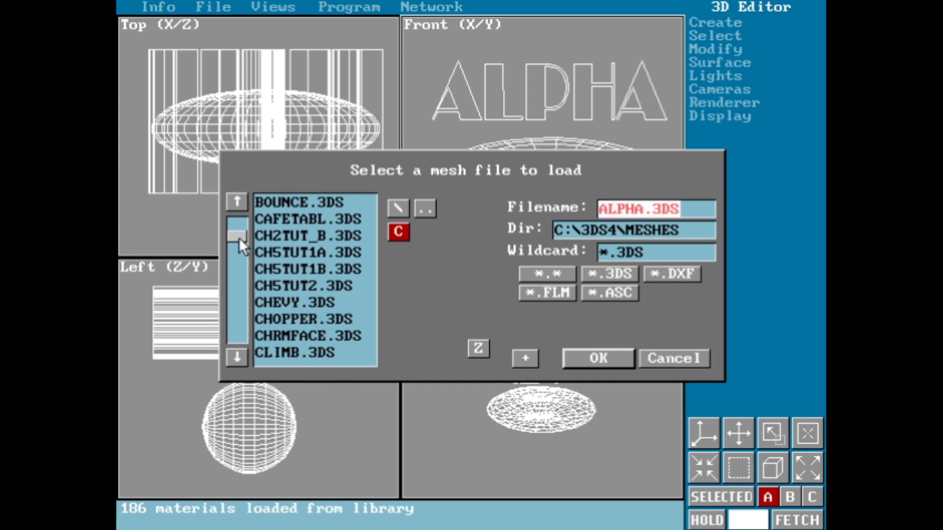
pyautogui.doubleClick(281, 314)
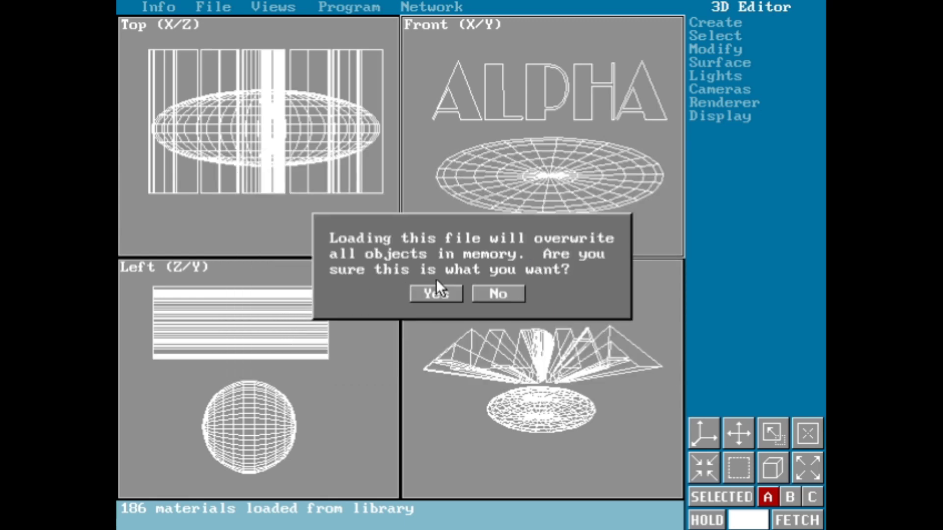
pyautogui.click(435, 290)
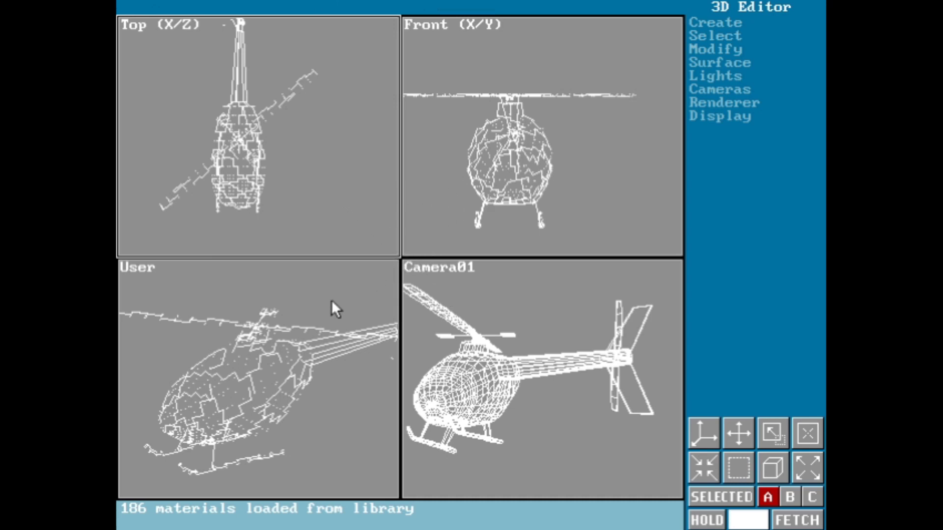
pyautogui.click(437, 301)
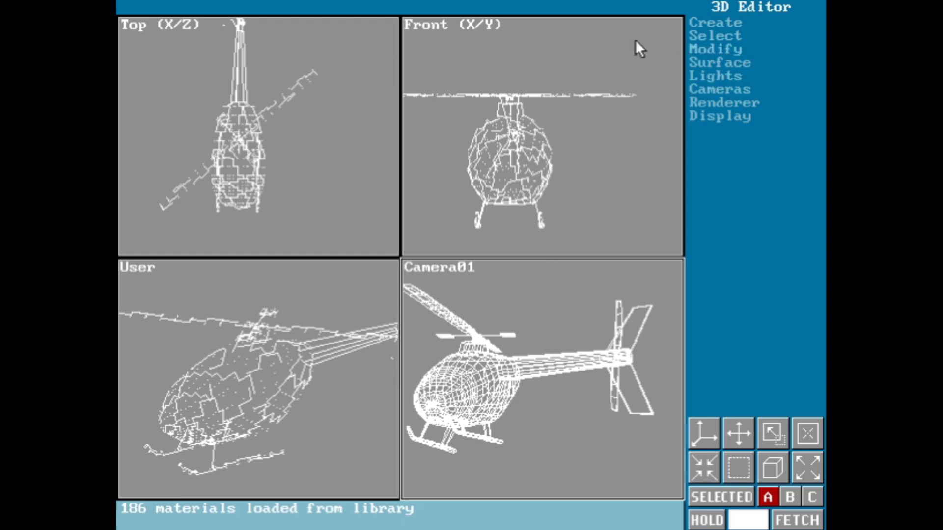
# Examine the renderer's device configuration and render options without changing them.
pyautogui.click(750, 96)
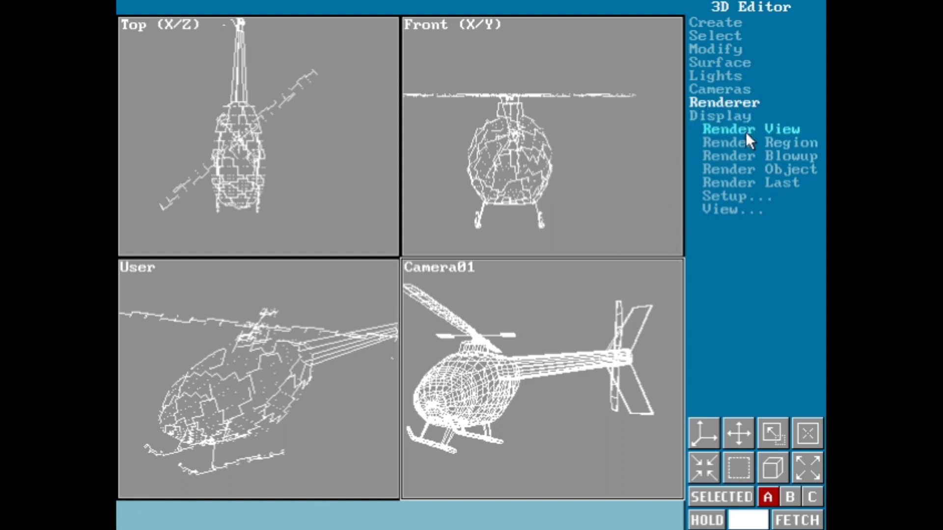
pyautogui.click(750, 196)
pyautogui.click(767, 248)
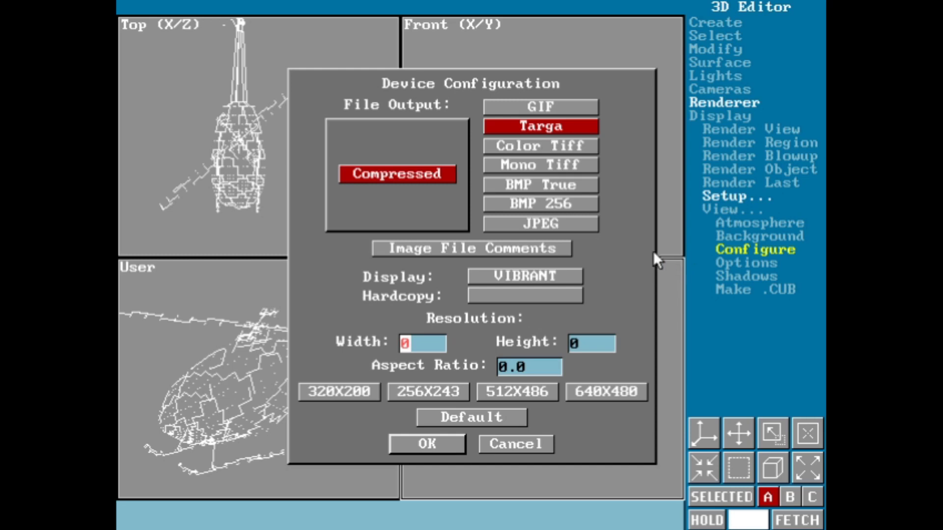
pyautogui.press('Escape')
pyautogui.click(759, 263)
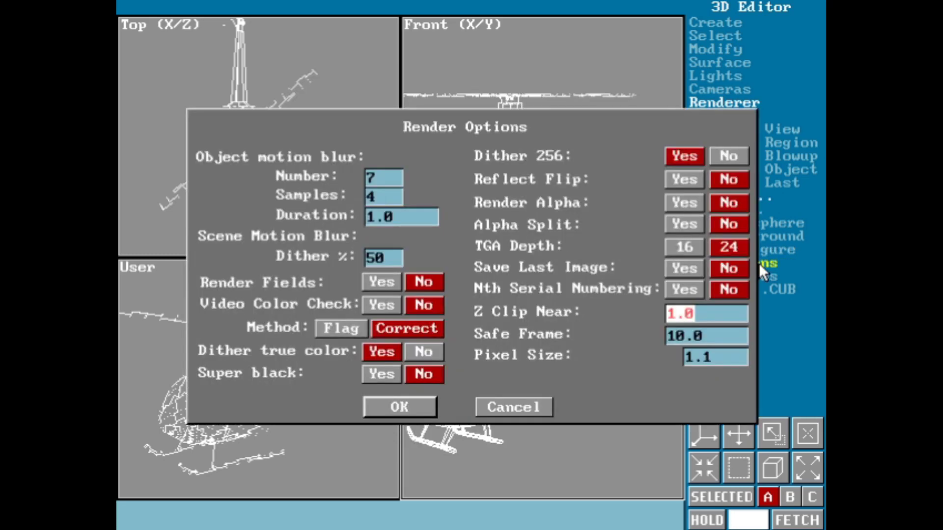
pyautogui.press('Escape')
# Set the global shadow type to Ray Trace in the renderer's shadow setup.
pyautogui.click(754, 273)
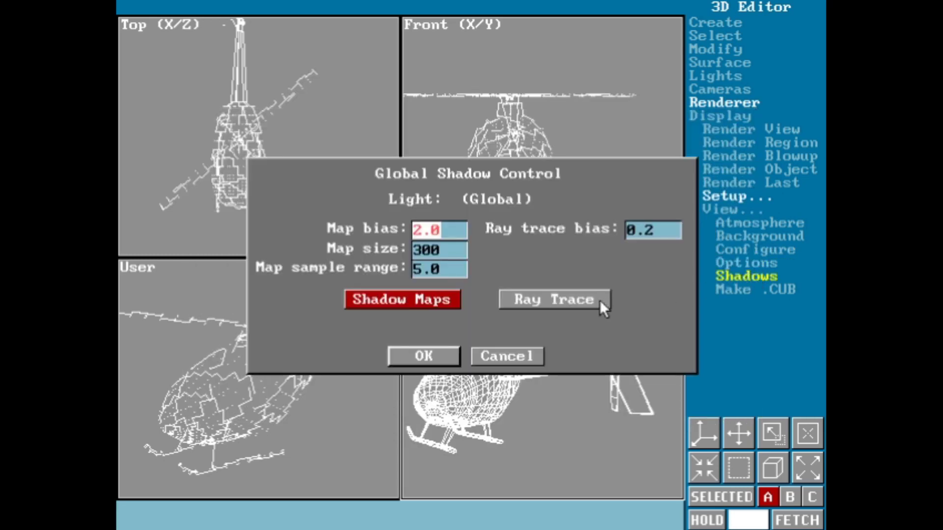
pyautogui.click(561, 299)
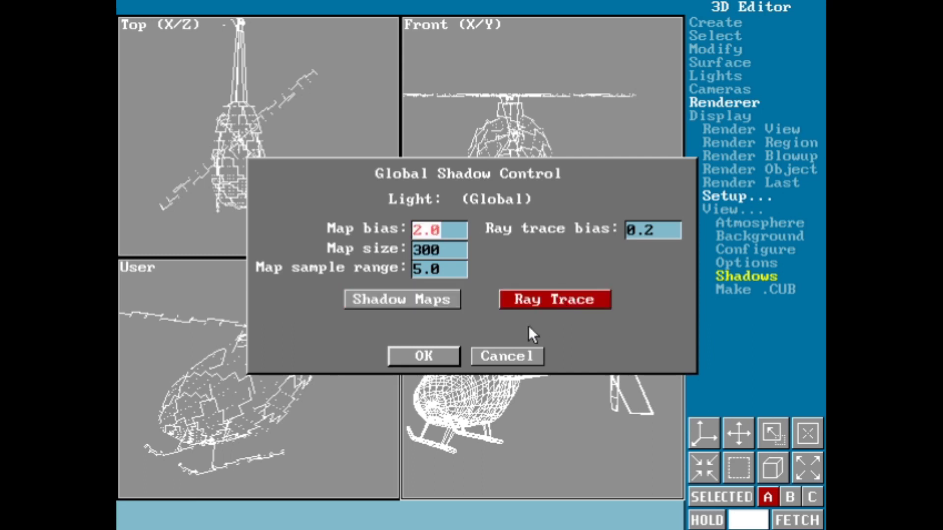
pyautogui.click(412, 359)
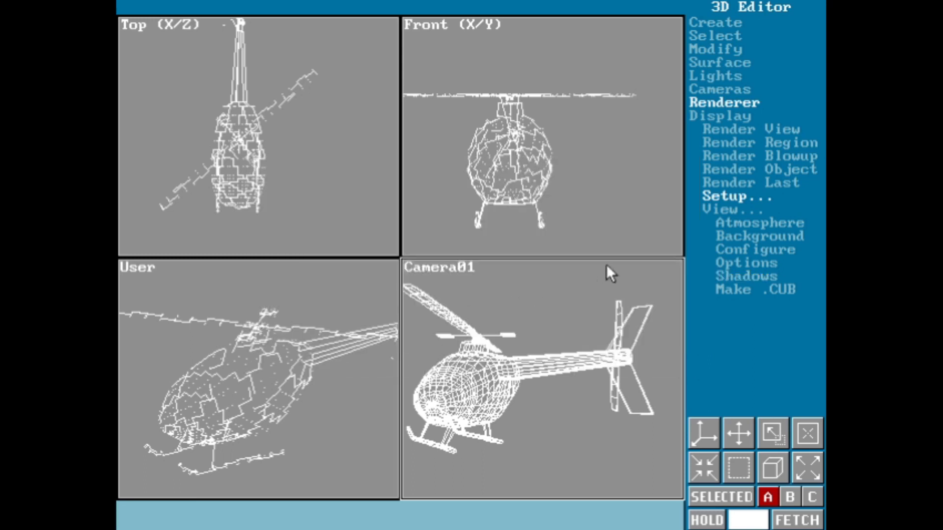
# Render the Camera01 view of the helicopter to the display as a still image and close the finished rendering.
pyautogui.click(753, 130)
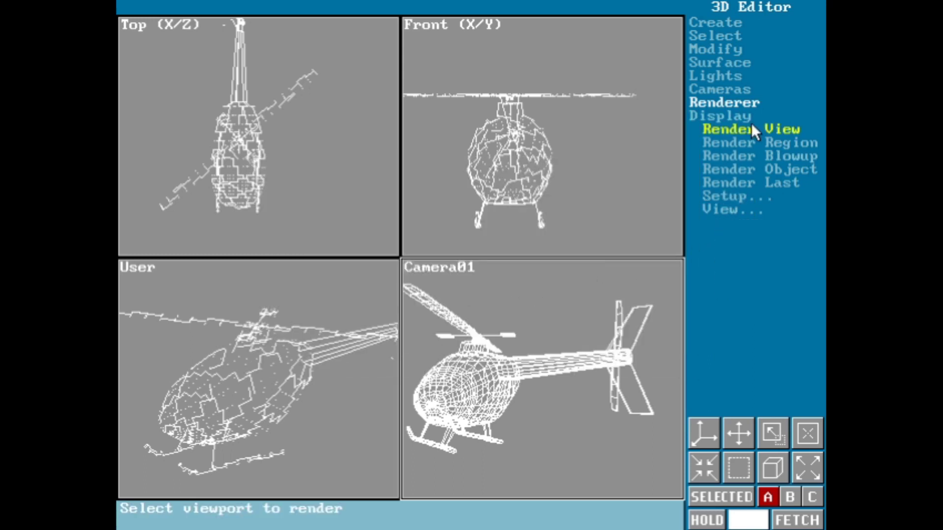
pyautogui.click(567, 301)
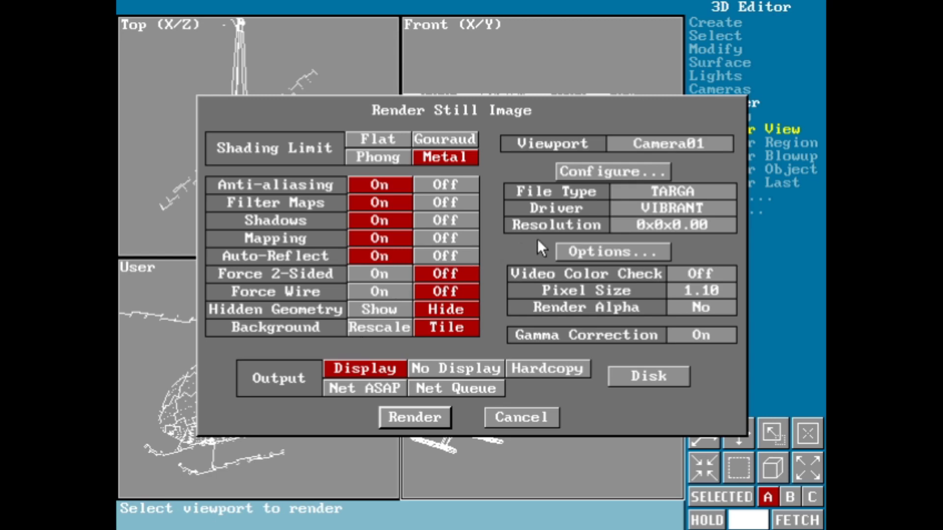
pyautogui.click(400, 423)
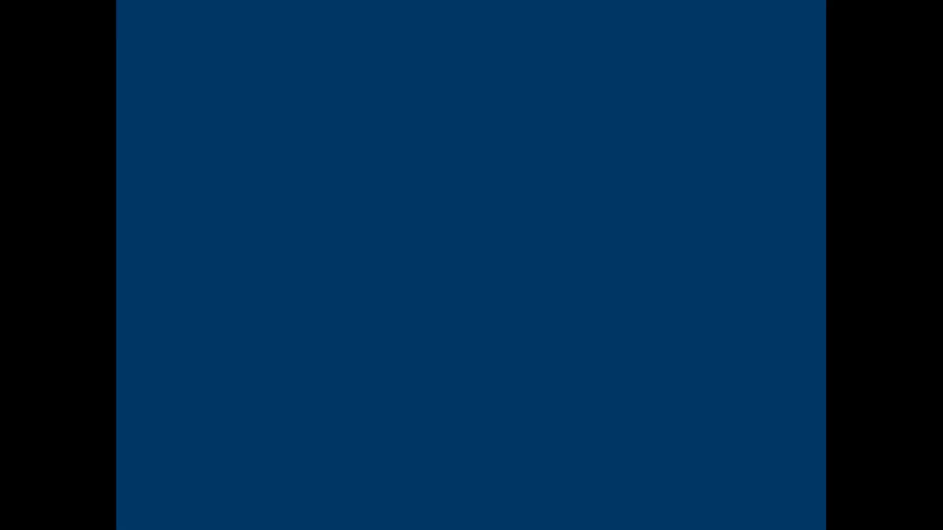
pyautogui.press('space')
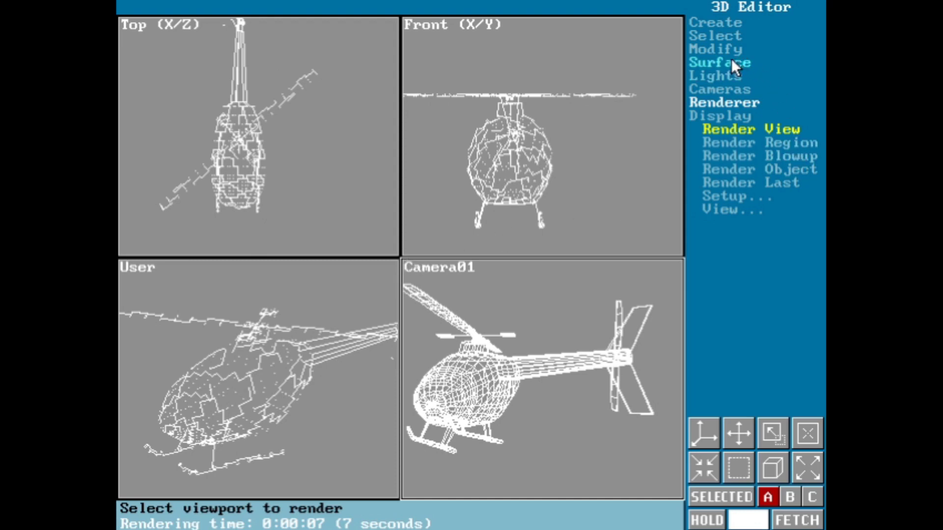
# Load the mesh file CHEVY.3DS, overwriting the helicopter scene in memory.
pyautogui.click(189, 4)
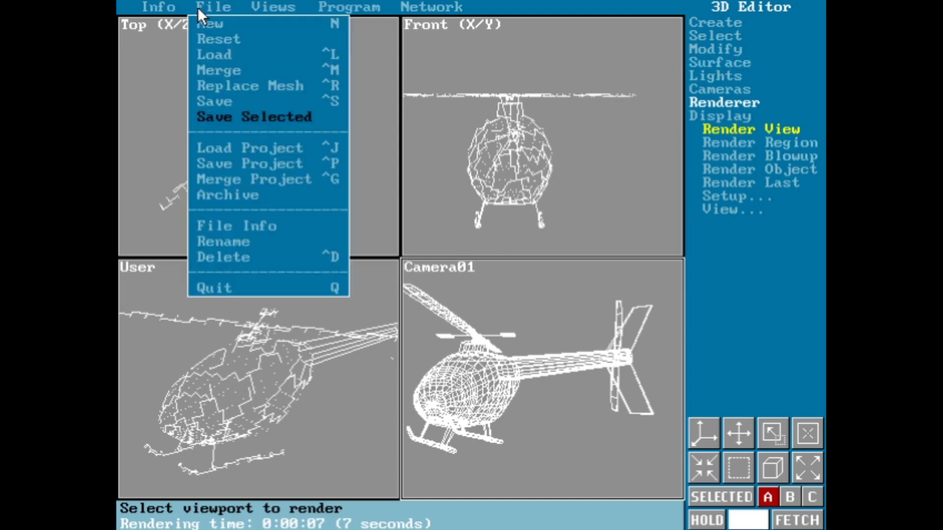
pyautogui.click(219, 53)
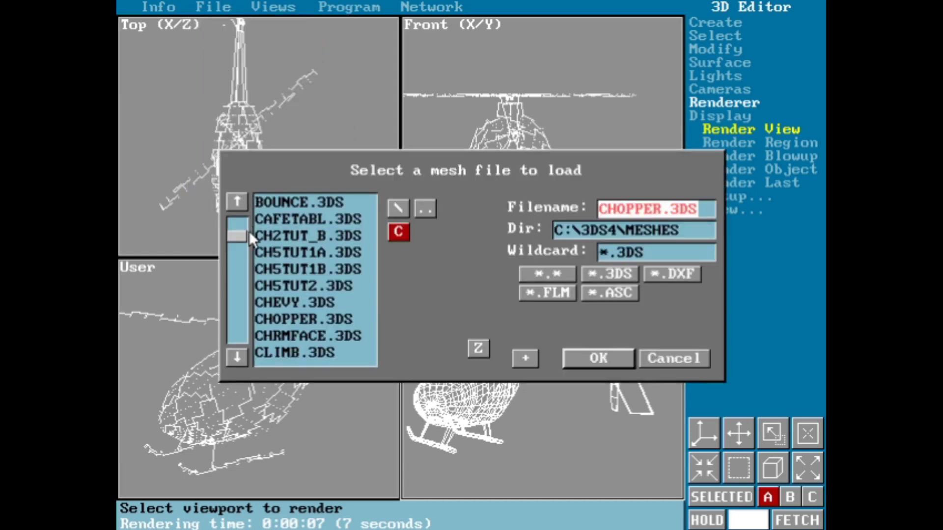
pyautogui.click(278, 302)
pyautogui.click(279, 302)
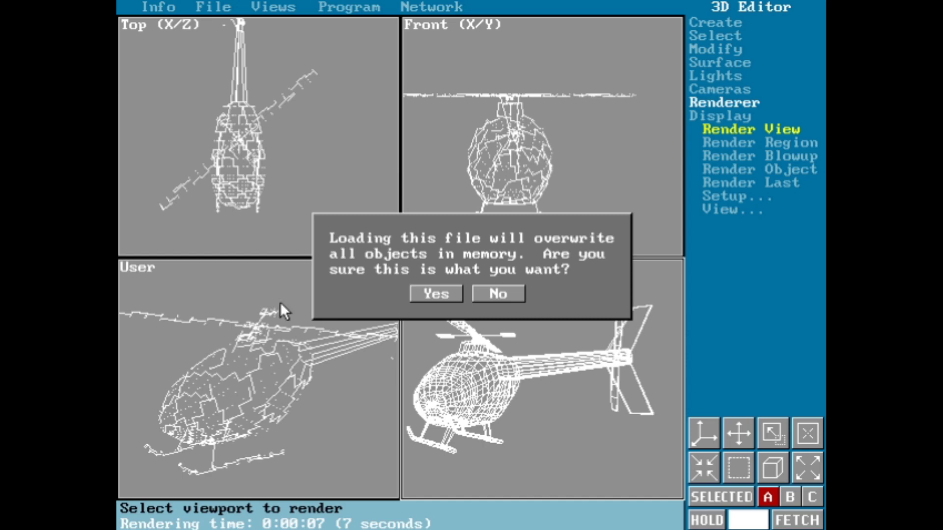
pyautogui.click(431, 294)
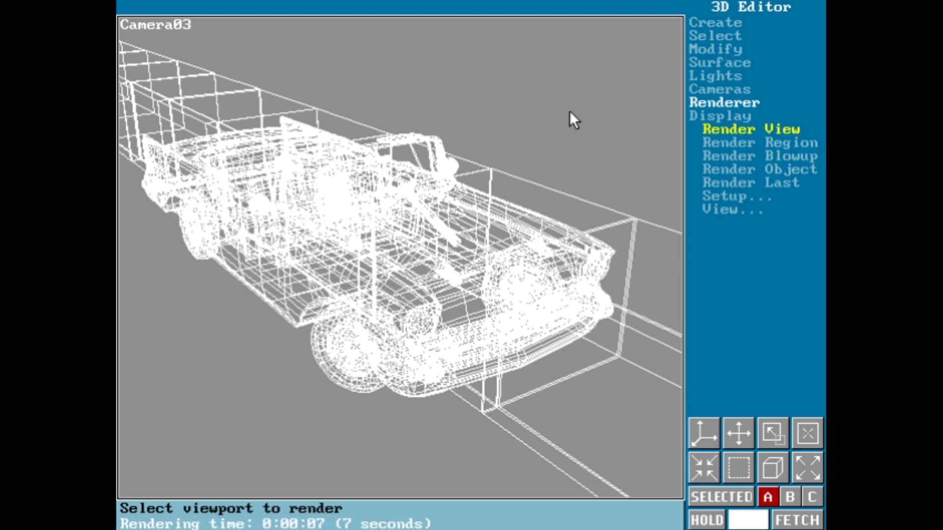
# Render the Camera03 view of the car to the display with Metal shading, shadows and mapping on.
pyautogui.click(502, 126)
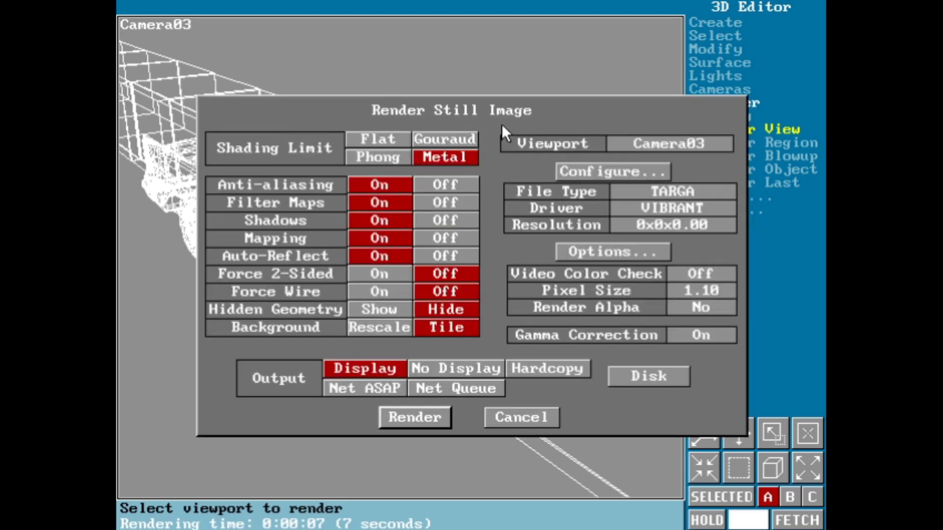
pyautogui.click(415, 418)
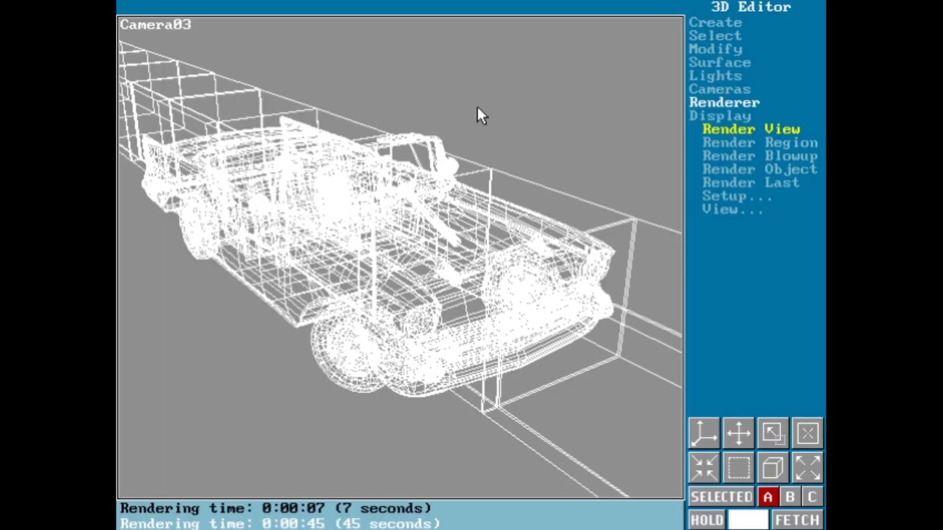
pyautogui.moveTo(476, 5)
pyautogui.click(246, 60)
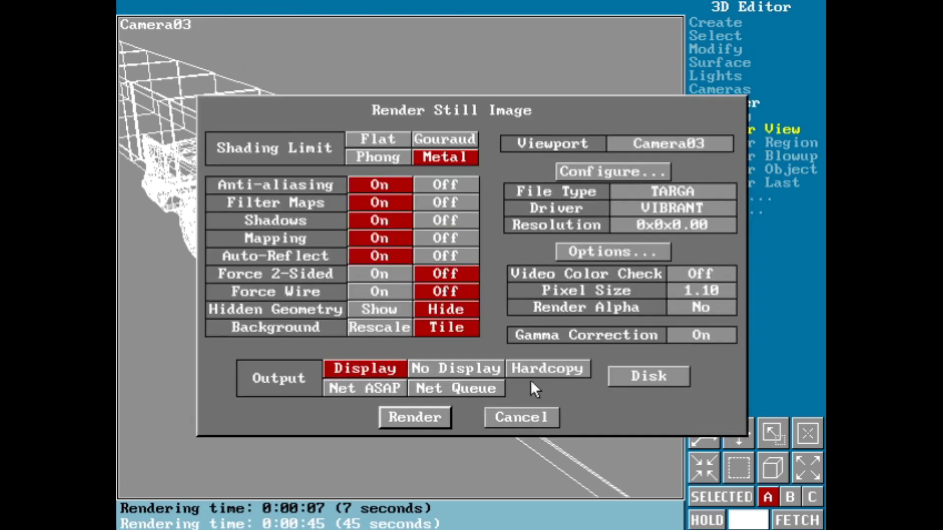
pyautogui.click(525, 415)
pyautogui.click(522, 119)
pyautogui.rightClick(524, 83)
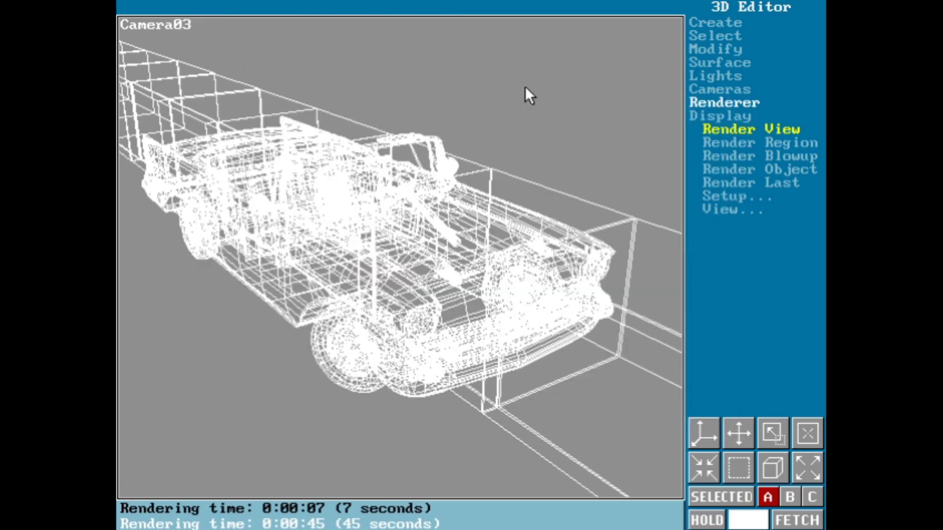
# Clear the whole car scene by starting a new one with the New All option.
pyautogui.click(211, 4)
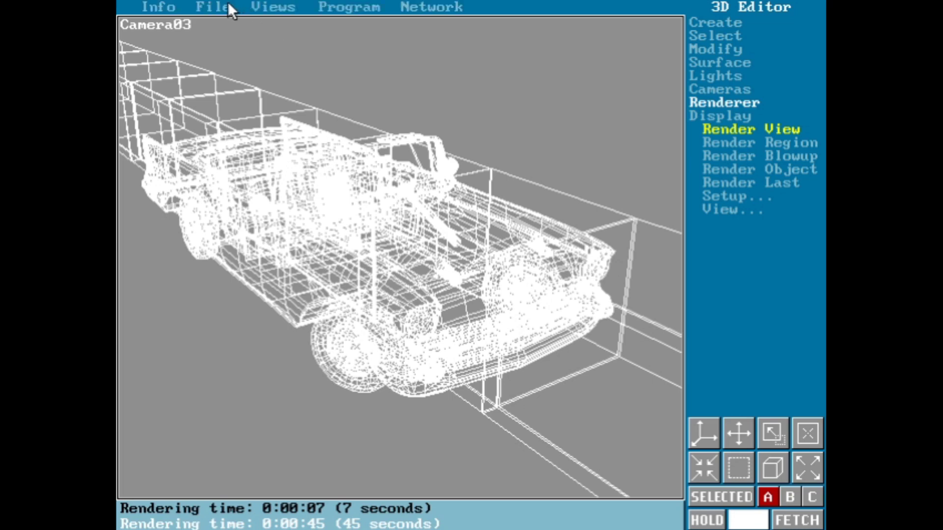
pyautogui.click(229, 4)
pyautogui.click(243, 24)
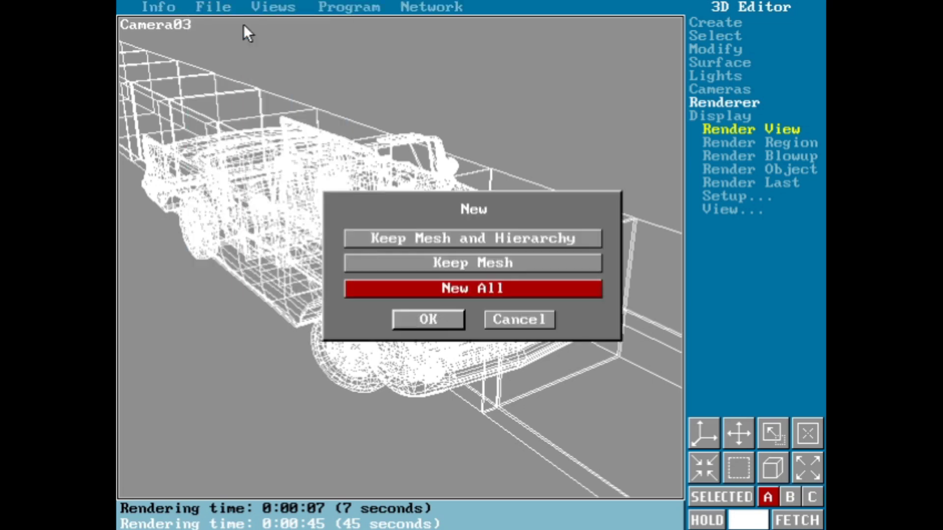
pyautogui.click(422, 320)
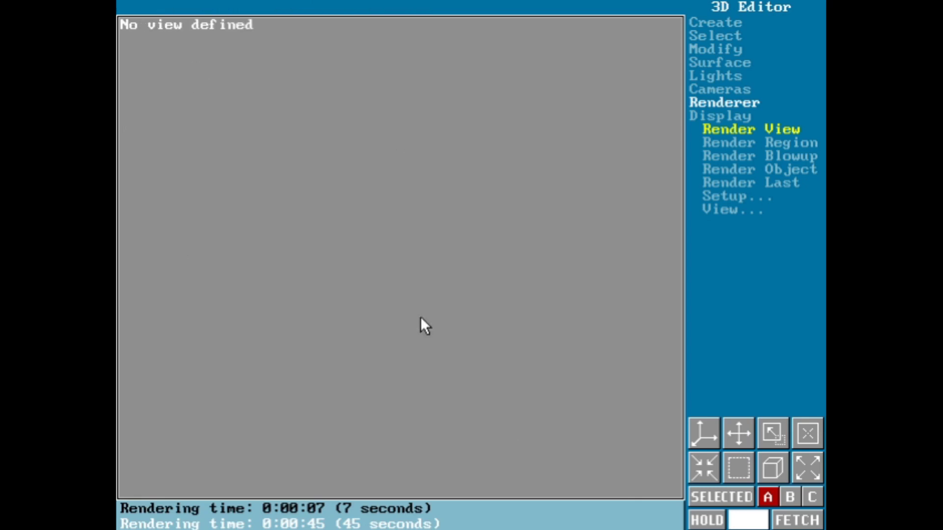
# Divide the screen into four equal viewports showing the Top, Front and Left views, with the fourth set to None.
pyautogui.click(307, 5)
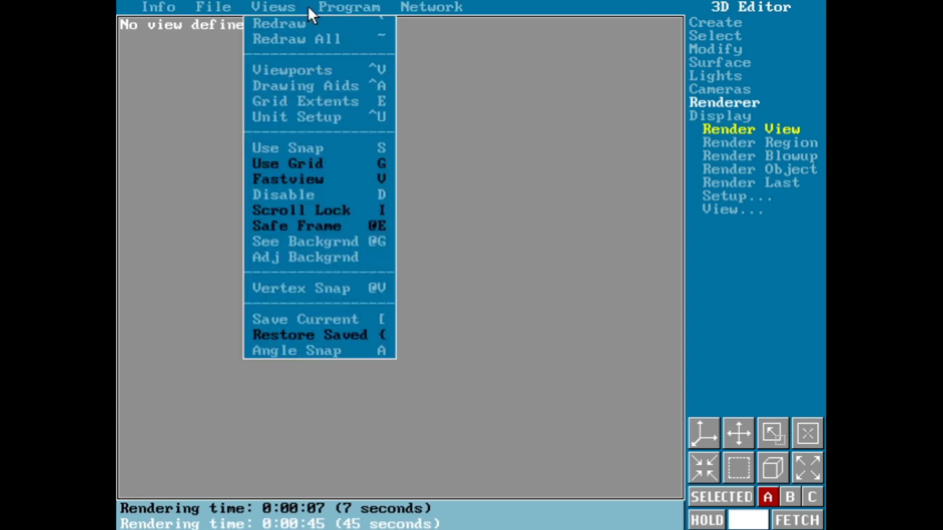
pyautogui.click(306, 77)
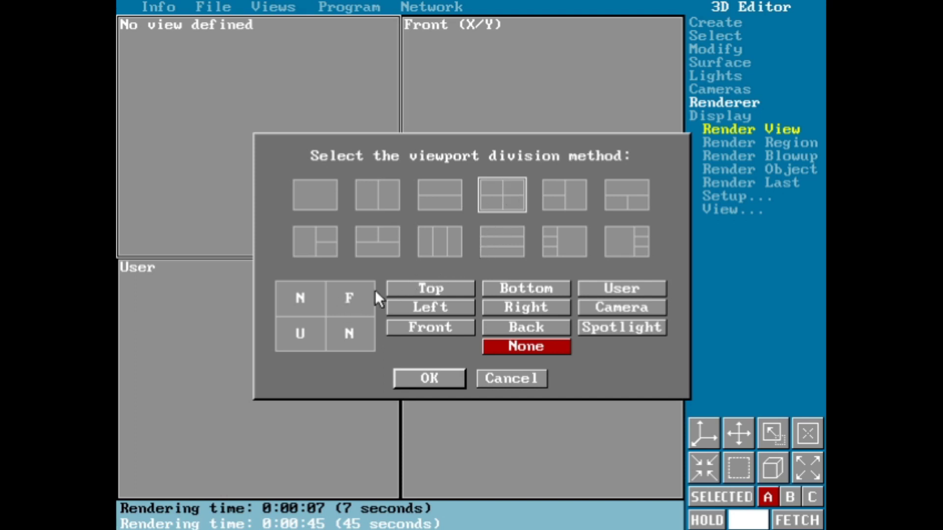
pyautogui.click(398, 290)
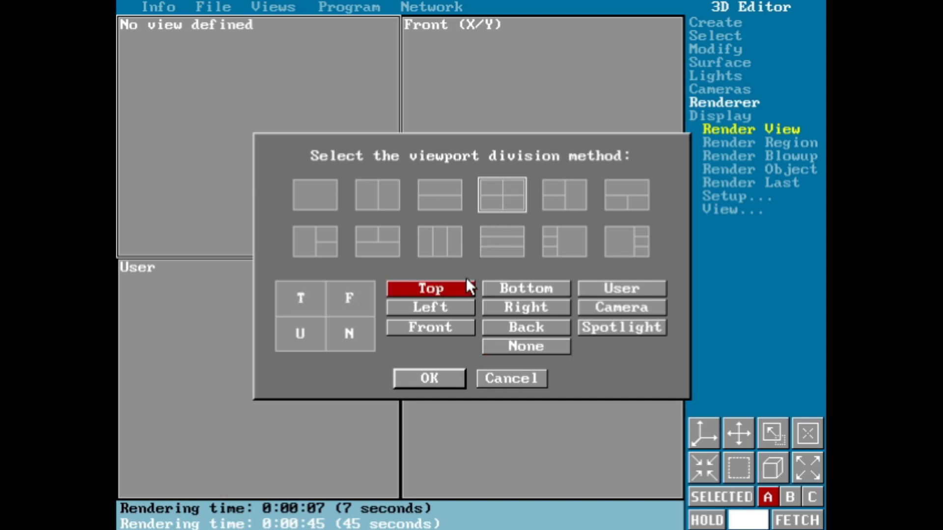
pyautogui.click(514, 293)
pyautogui.click(432, 309)
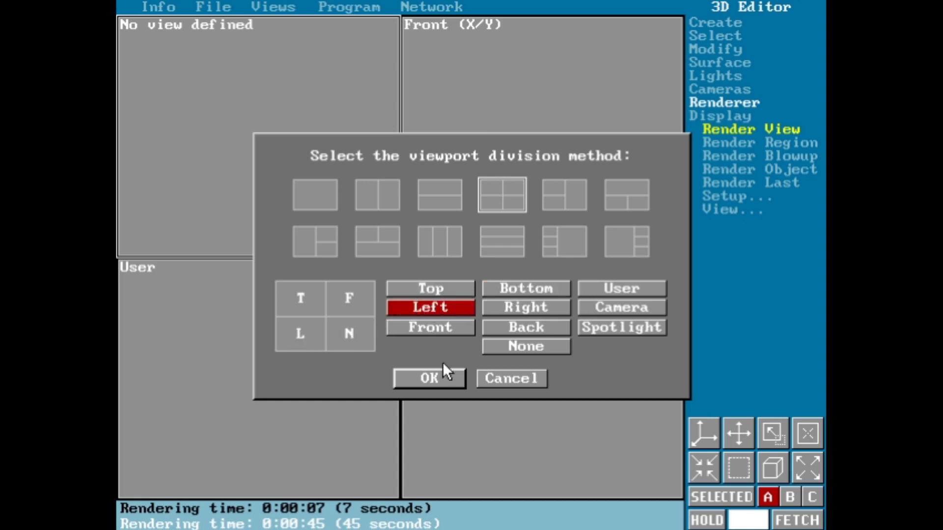
pyautogui.click(484, 345)
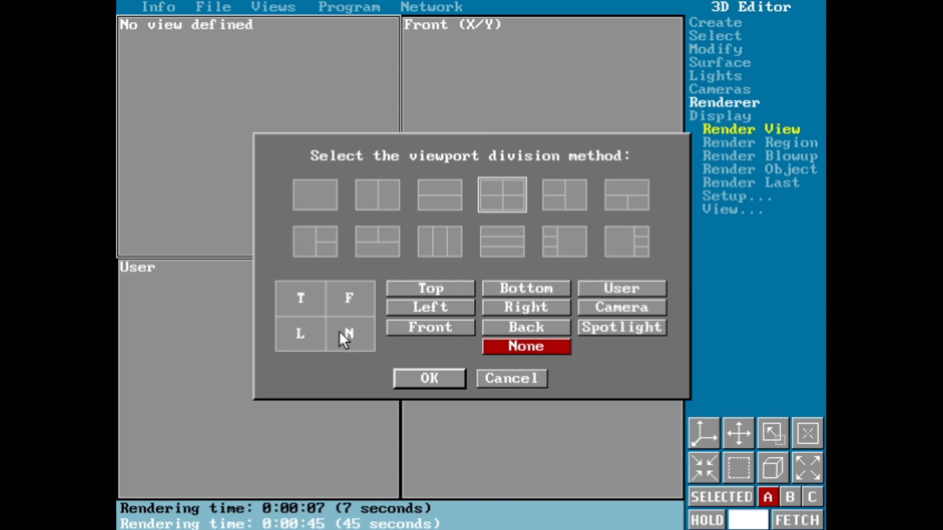
pyautogui.click(457, 379)
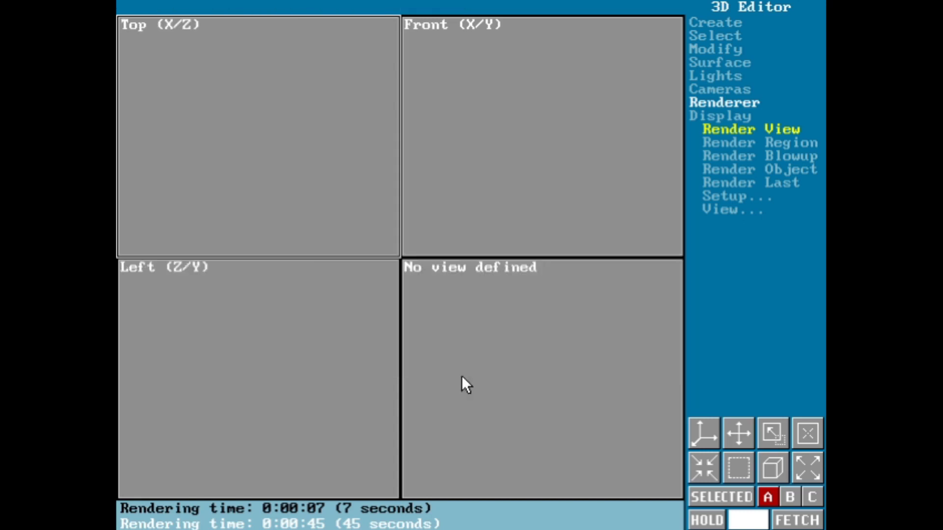
pyautogui.click(250, 156)
pyautogui.rightClick(422, 329)
# Prepare a smoothed geodesic sphere (GSphere) and set its number of faces to 2500.
pyautogui.click(712, 23)
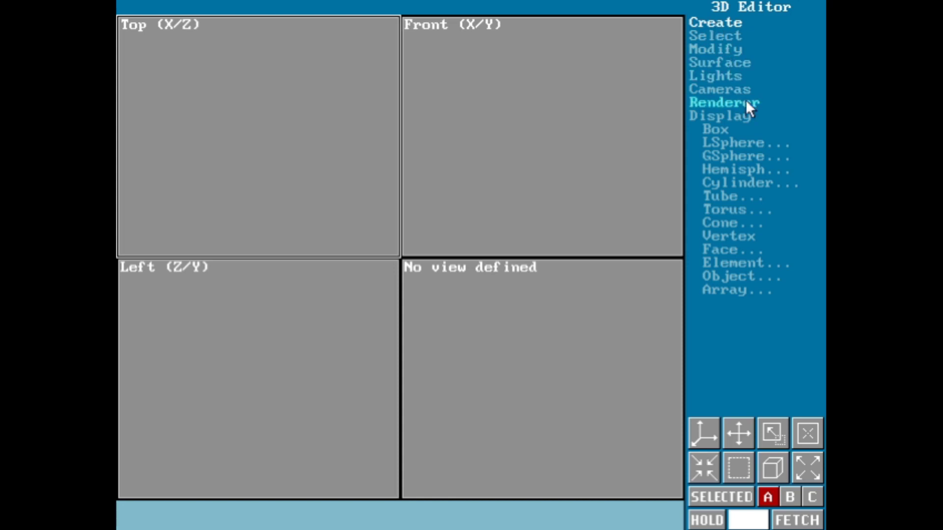
pyautogui.click(763, 155)
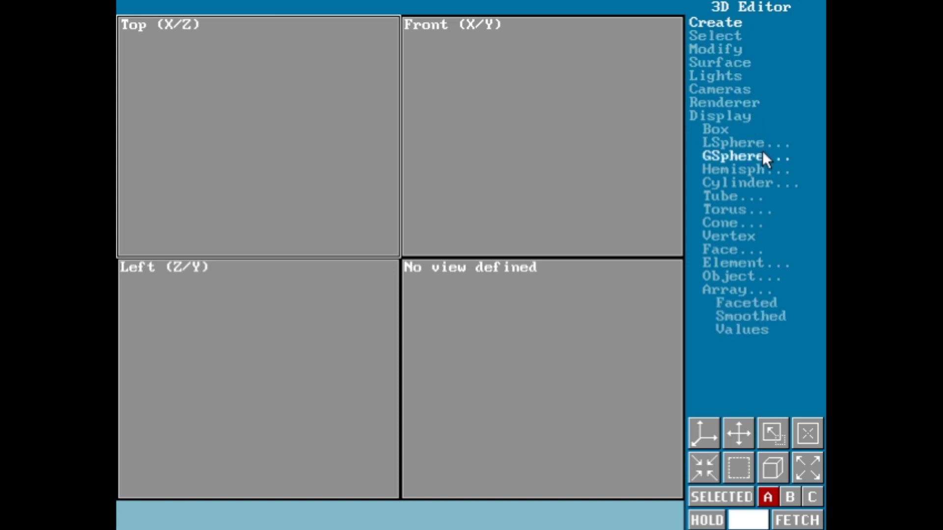
pyautogui.click(763, 315)
pyautogui.click(762, 334)
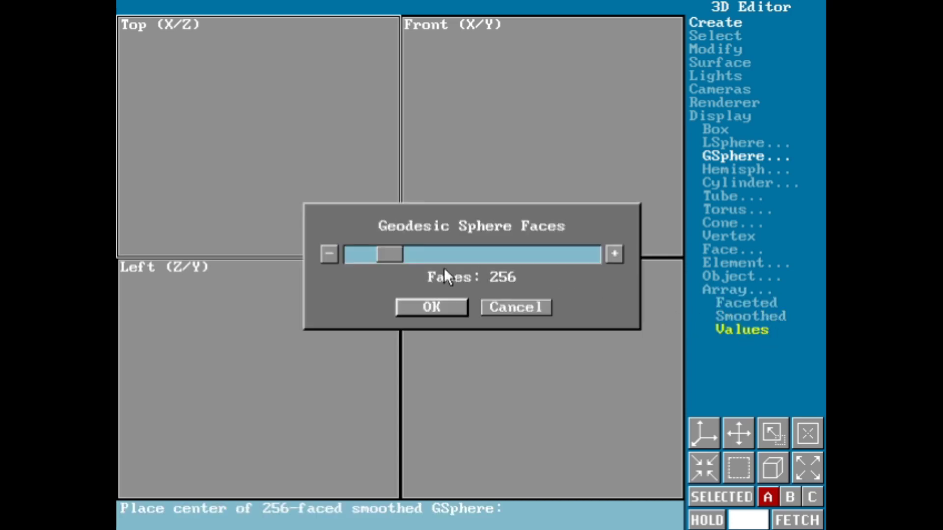
pyautogui.moveTo(382, 253); pyautogui.dragTo(471, 253)
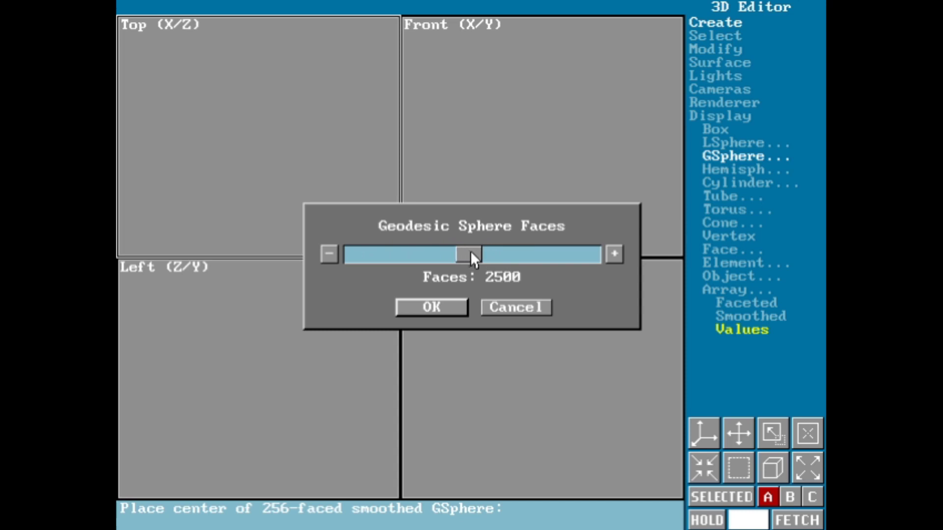
pyautogui.click(441, 302)
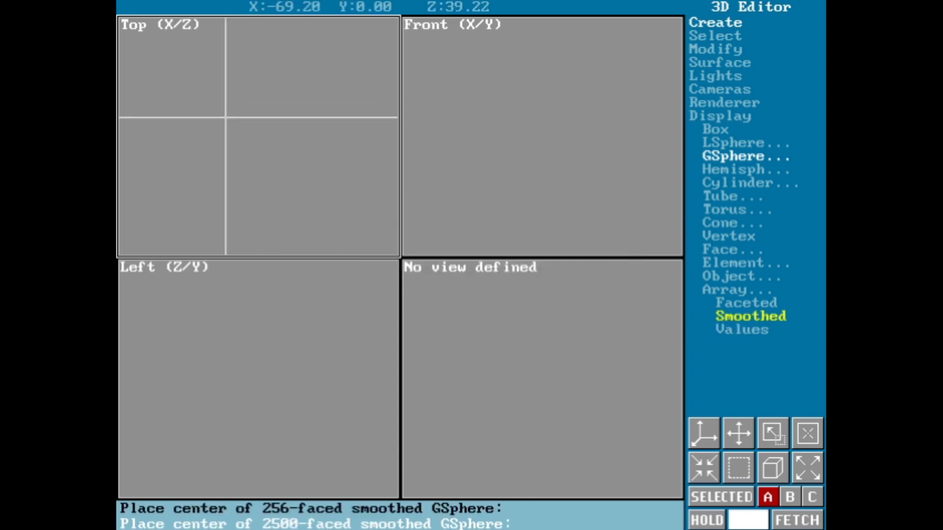
# Place the geodesic sphere near the middle of the Top view with a radius of about 126, accepting its object name.
pyautogui.click(232, 147)
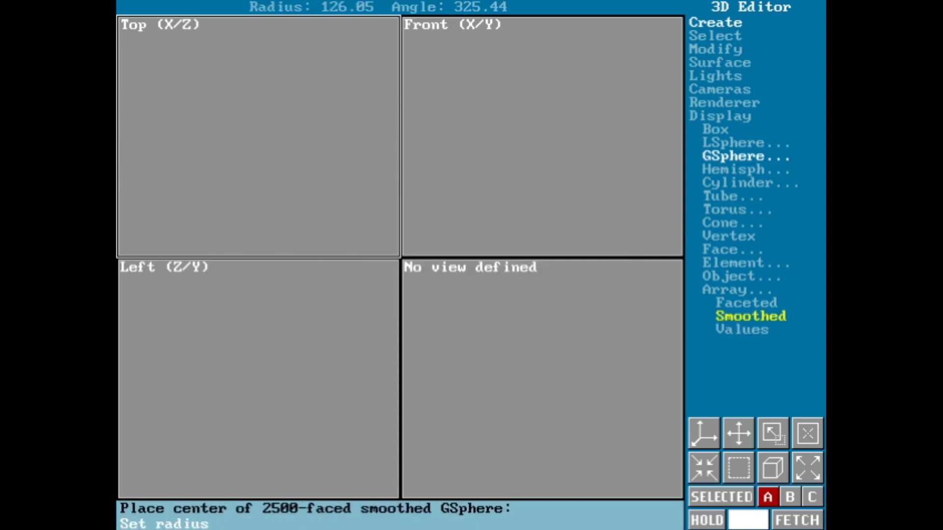
pyautogui.click(286, 186)
pyautogui.click(434, 293)
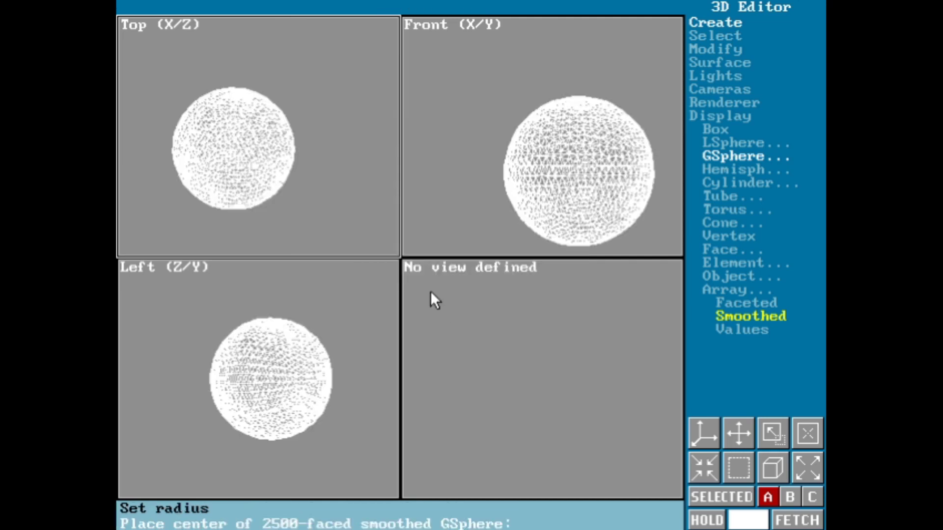
pyautogui.click(356, 157)
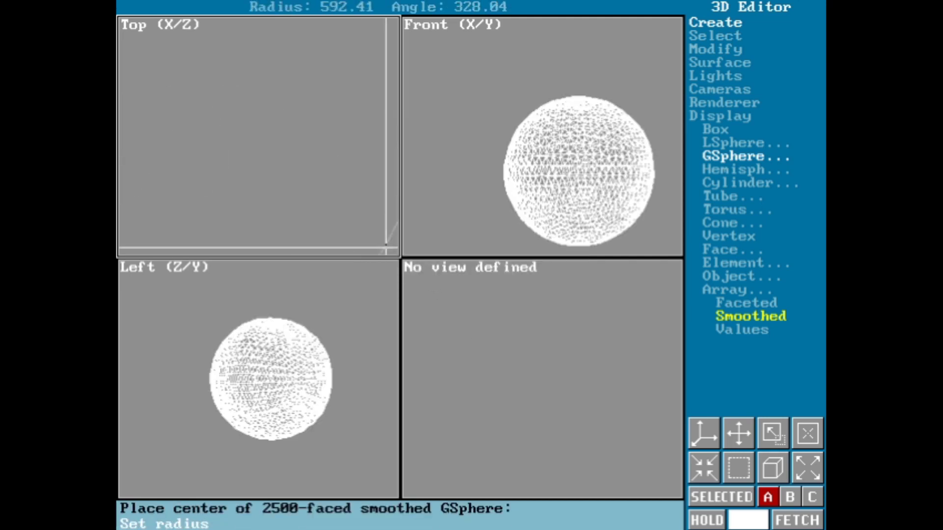
pyautogui.rightClick(357, 152)
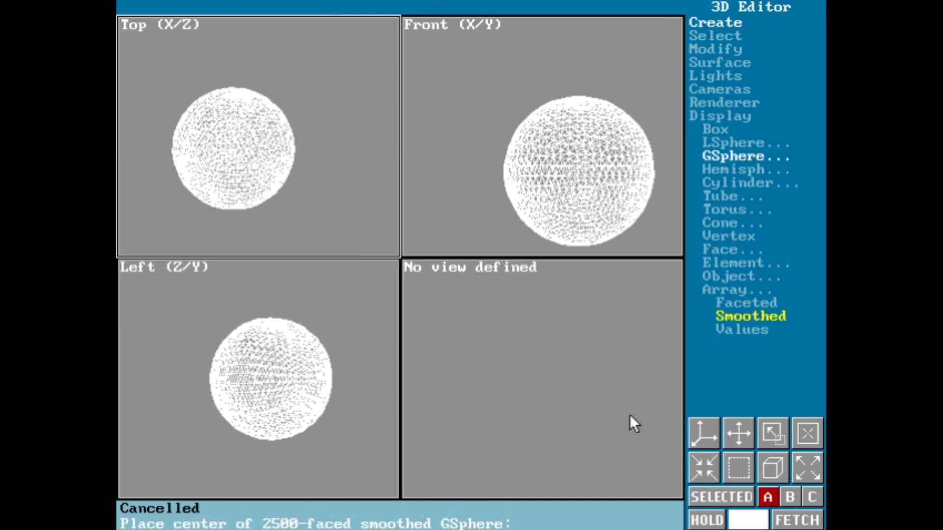
# Zoom out the Top view and pan it several times to examine the sphere at different positions.
pyautogui.click(802, 477)
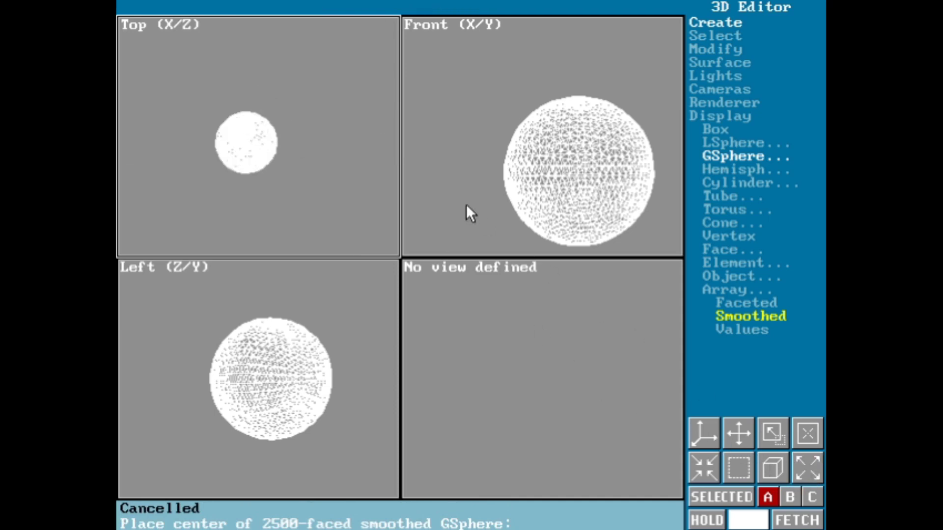
pyautogui.click(739, 426)
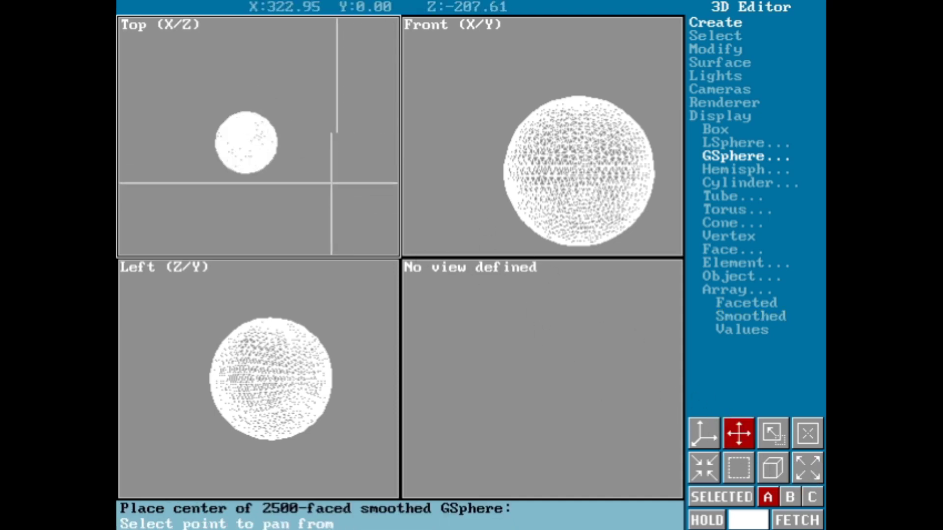
pyautogui.click(260, 124)
pyautogui.click(318, 241)
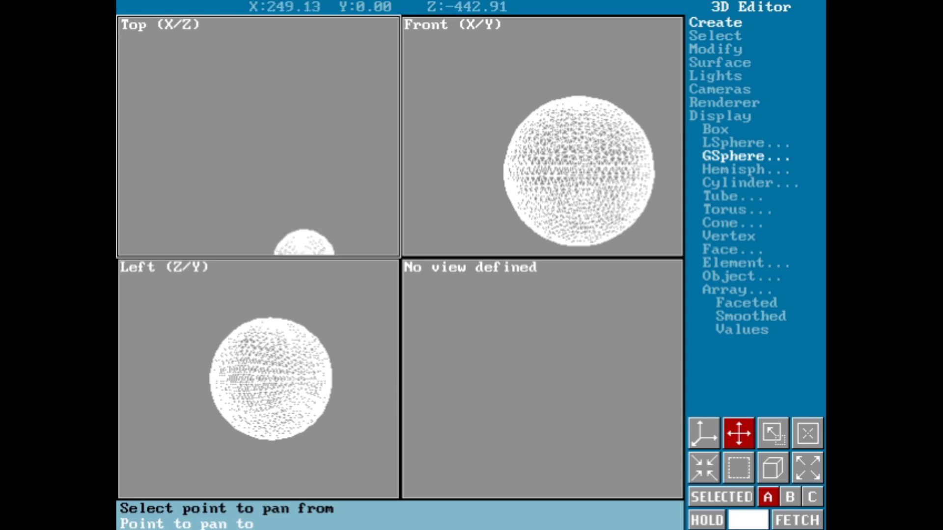
pyautogui.click(318, 241)
pyautogui.click(266, 177)
pyautogui.click(268, 161)
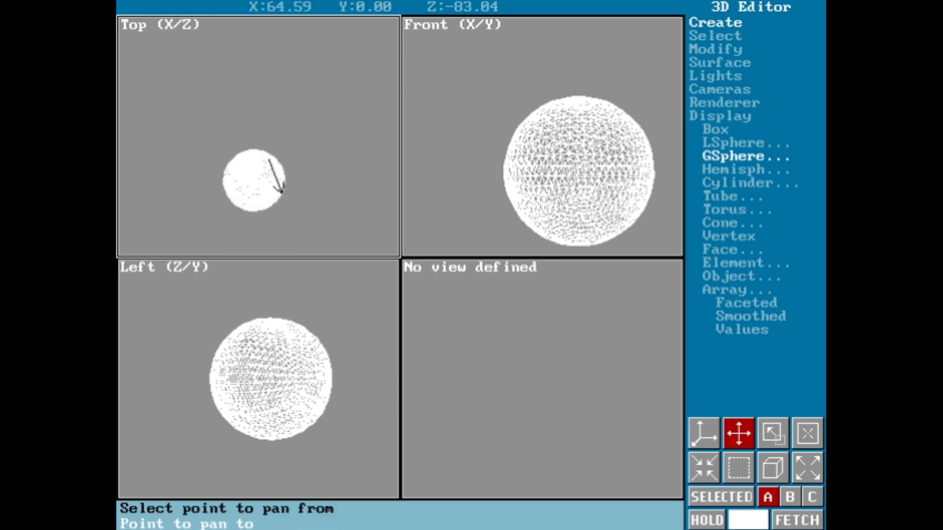
pyautogui.click(288, 207)
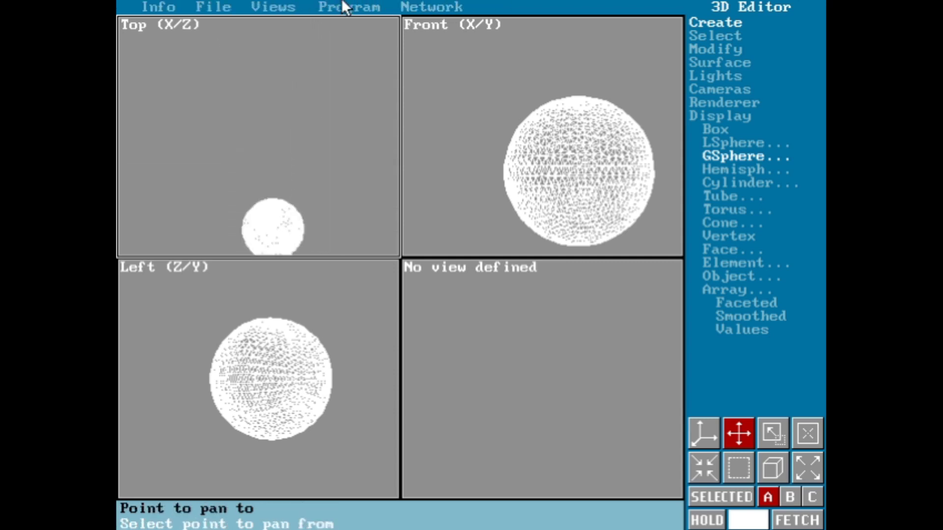
# Switch to the 2D Shaper and draw a large circle centred in the upper part of the Shape viewport.
pyautogui.click(362, 6)
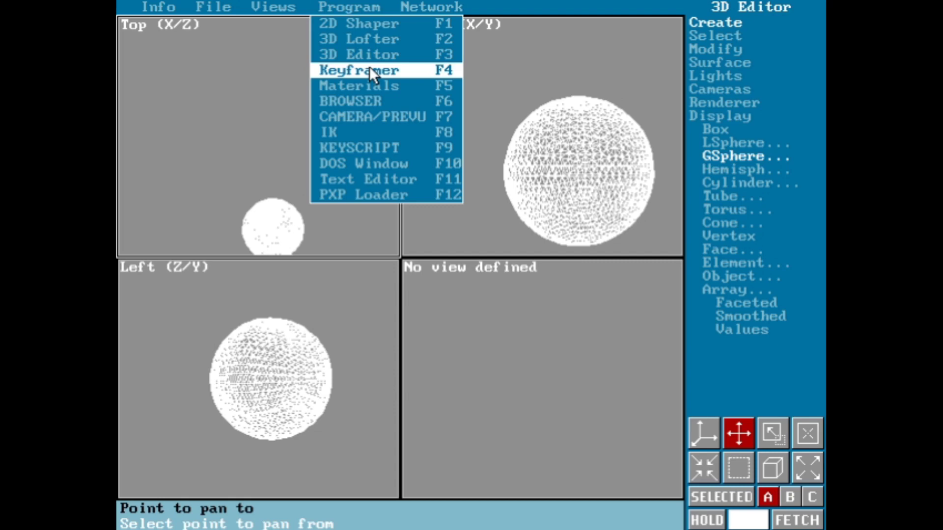
pyautogui.click(351, 25)
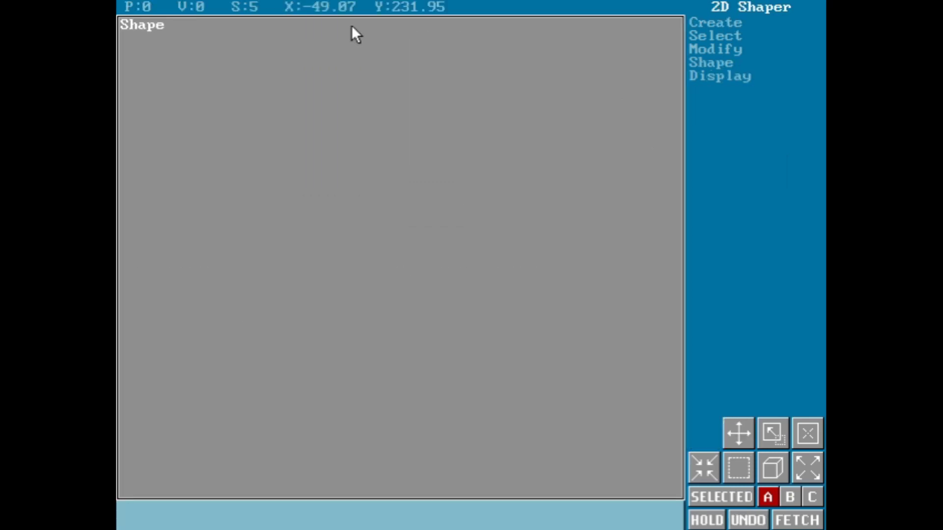
pyautogui.click(702, 25)
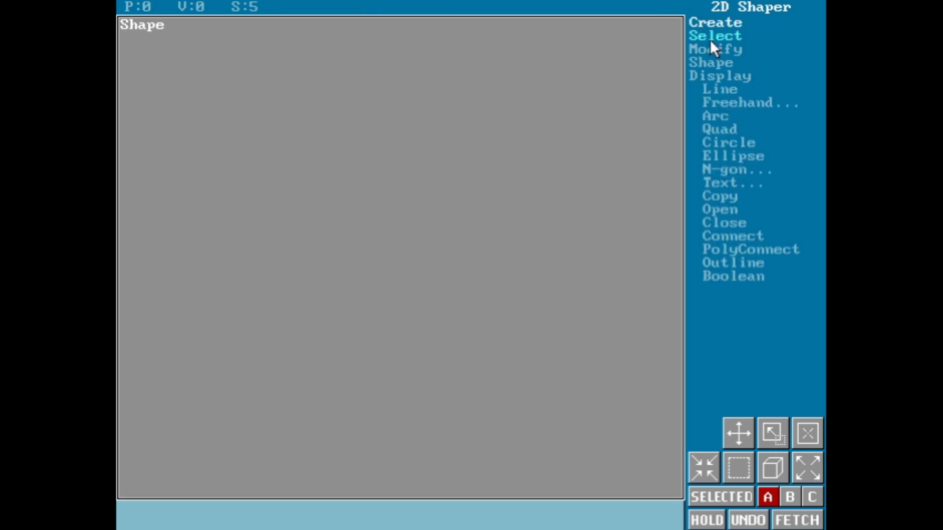
pyautogui.click(741, 142)
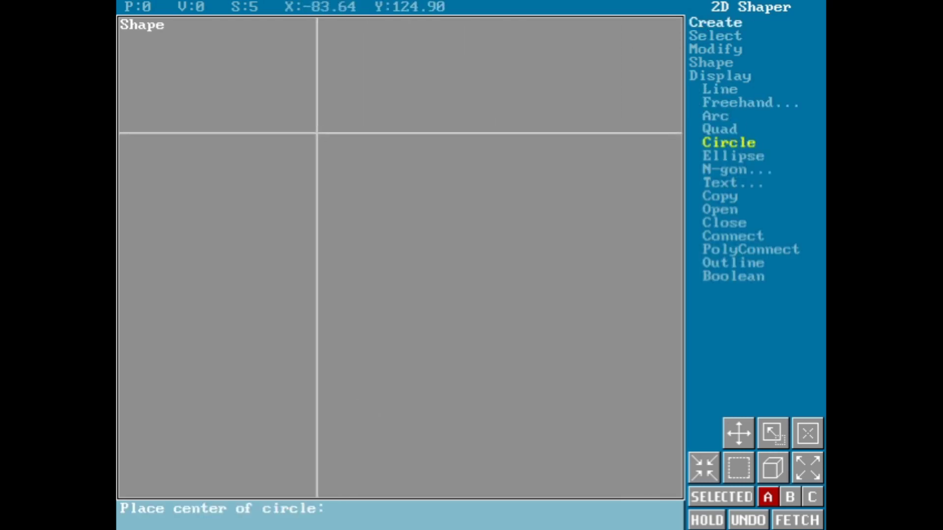
pyautogui.click(317, 132)
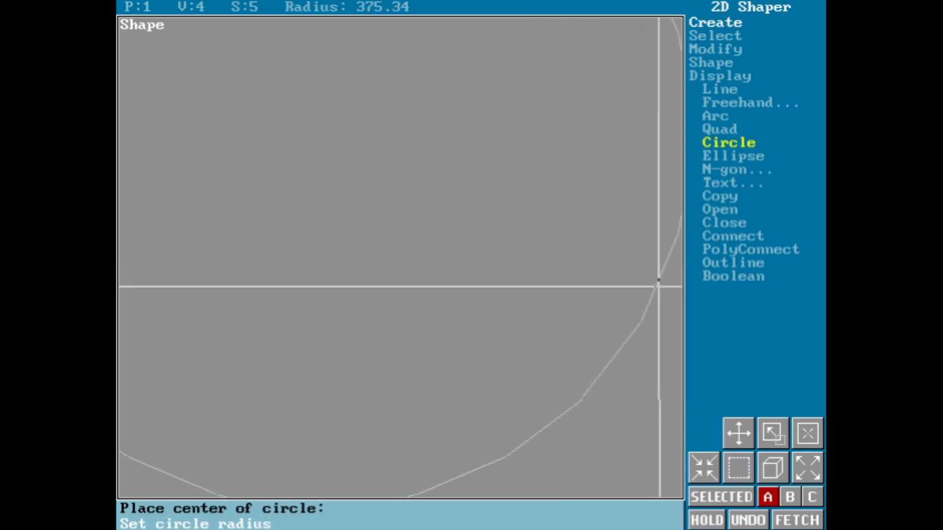
pyautogui.click(679, 294)
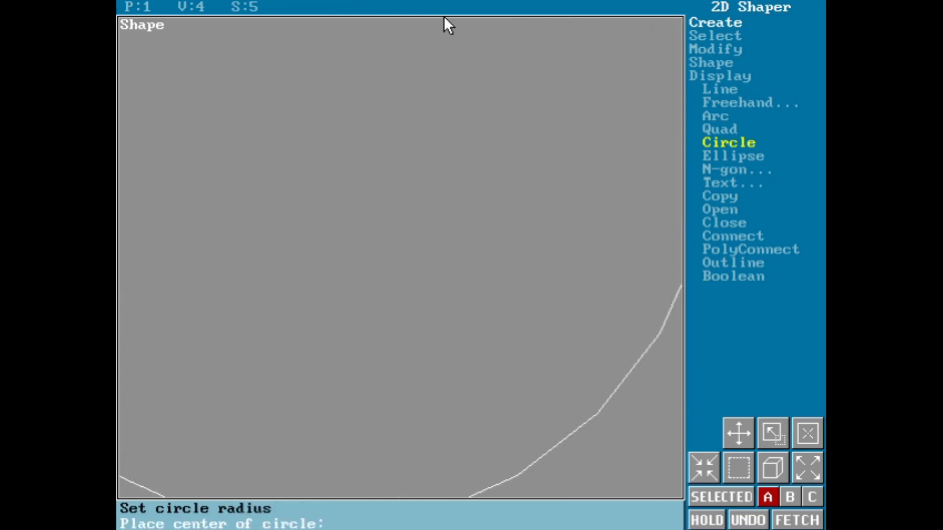
# Switch to the Keyframer and apply the circle from the Shaper to the sphere as its motion path.
pyautogui.click(318, 4)
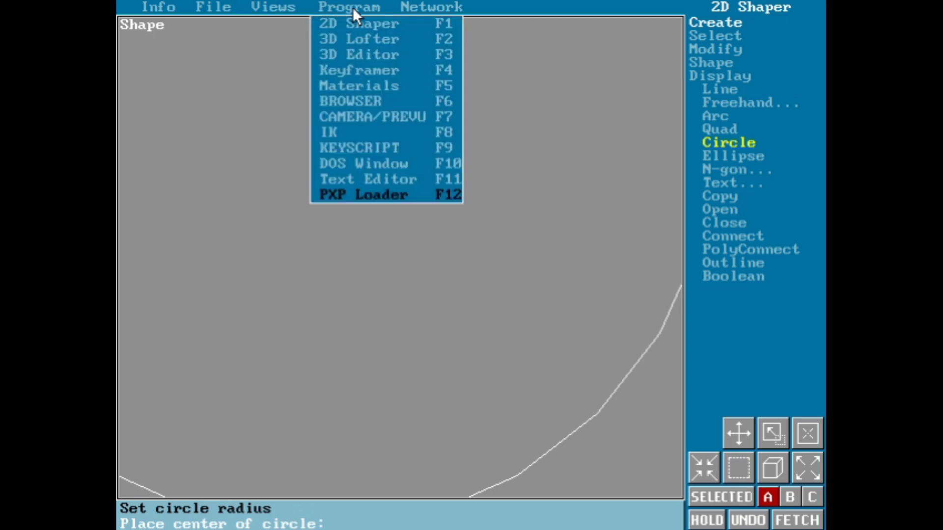
pyautogui.click(396, 72)
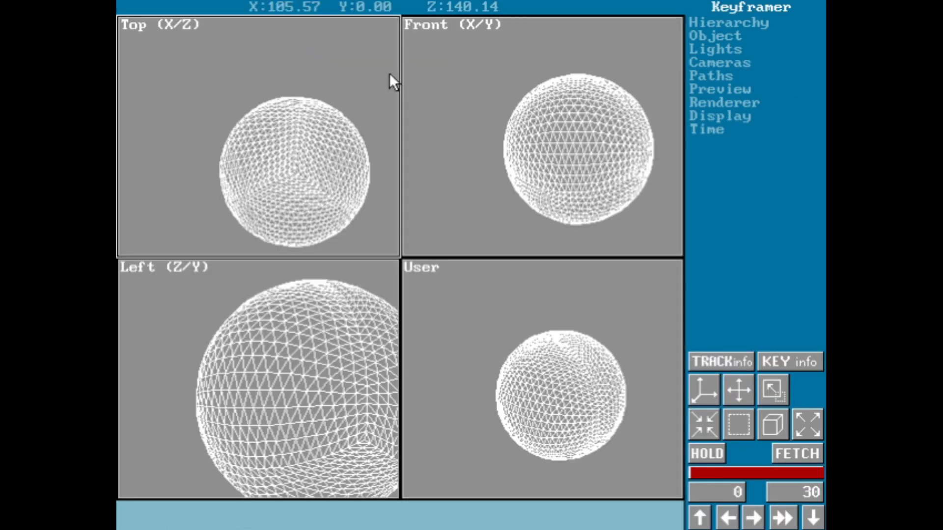
pyautogui.moveTo(413, 4)
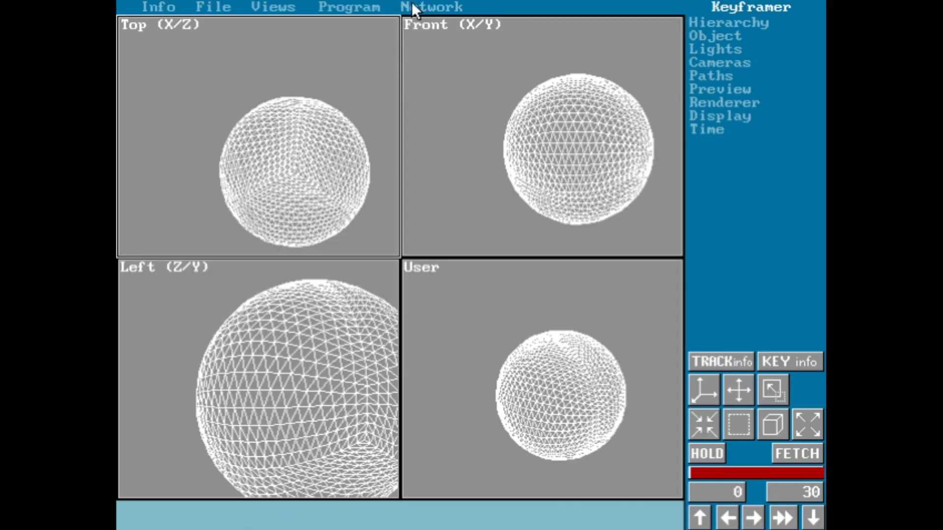
pyautogui.click(719, 75)
pyautogui.click(729, 142)
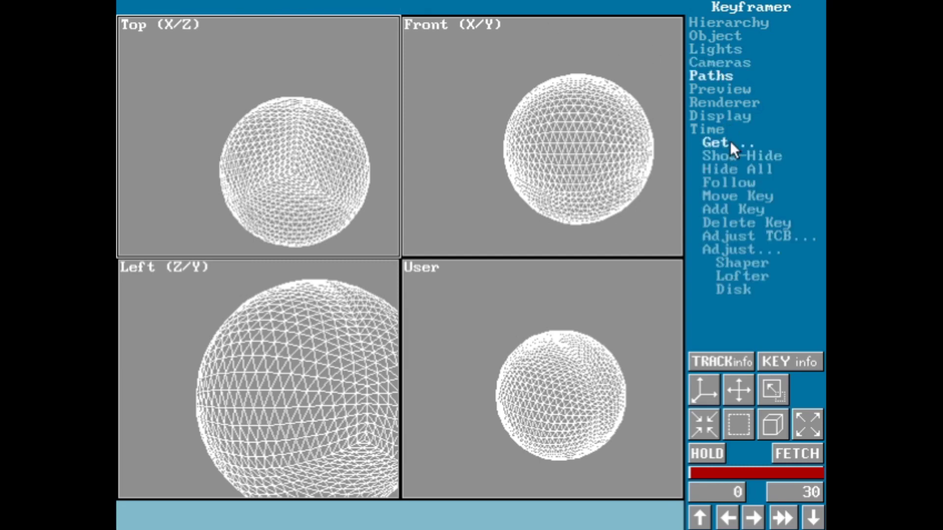
pyautogui.click(756, 259)
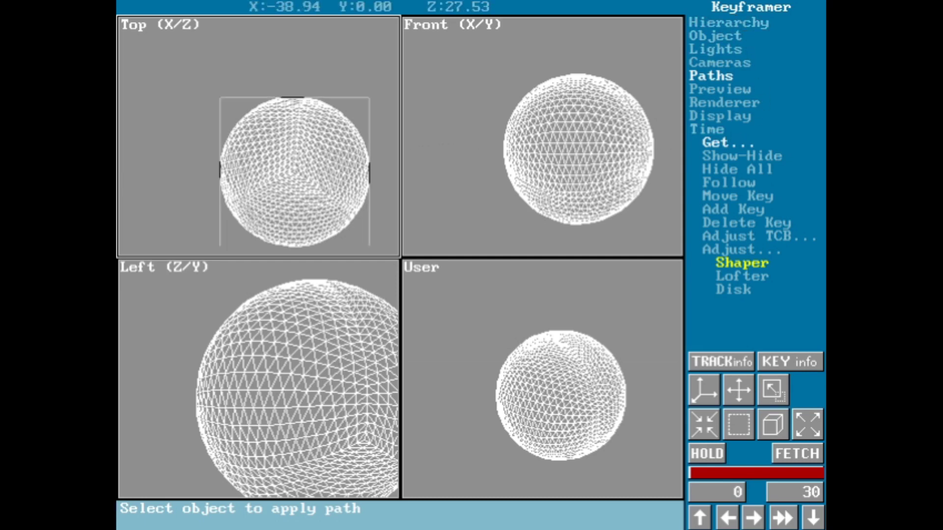
pyautogui.click(303, 143)
pyautogui.click(398, 343)
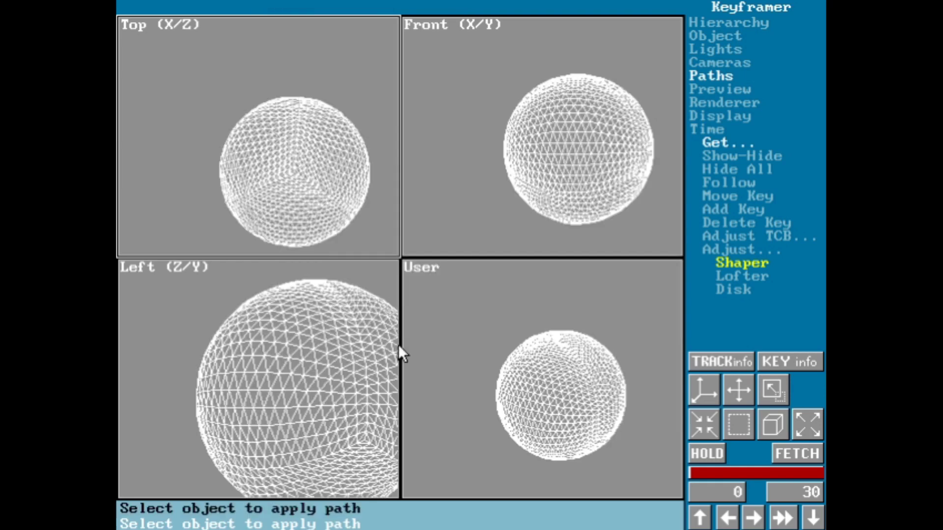
# Get the Shaper circle as the sphere's path again, relocating the object to the path start with keys adjusted for constant speed.
pyautogui.click(731, 156)
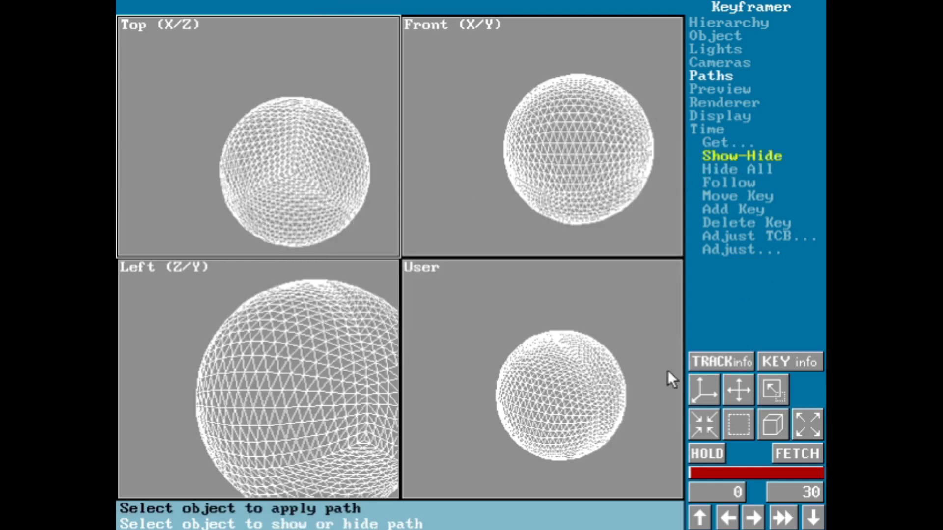
pyautogui.click(803, 417)
pyautogui.click(804, 417)
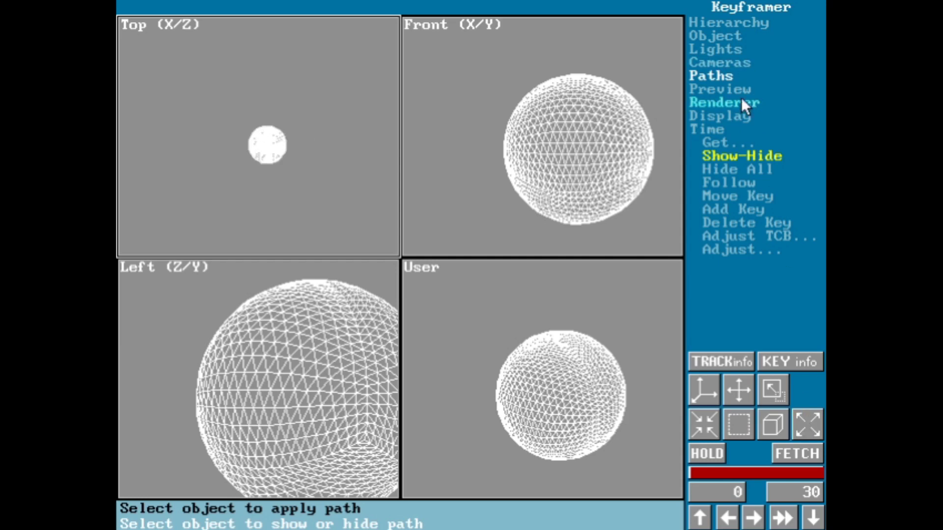
pyautogui.click(750, 156)
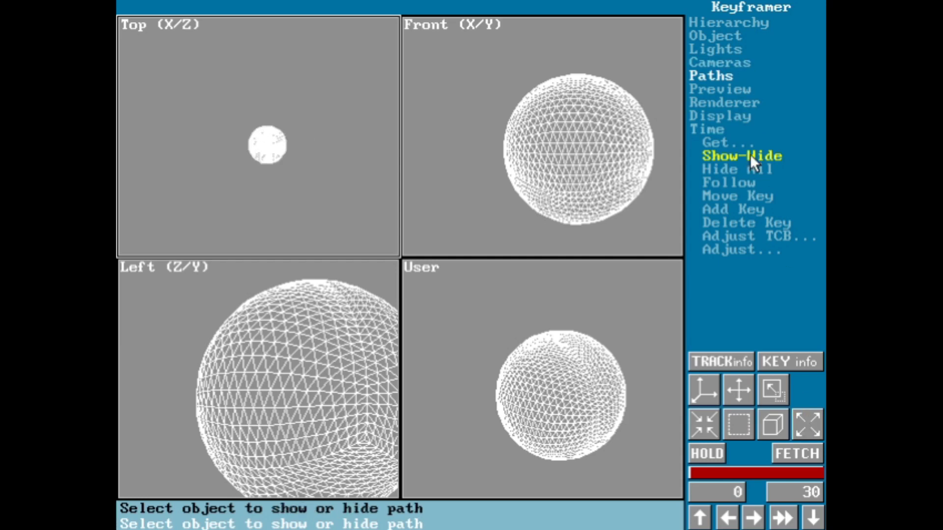
pyautogui.click(702, 143)
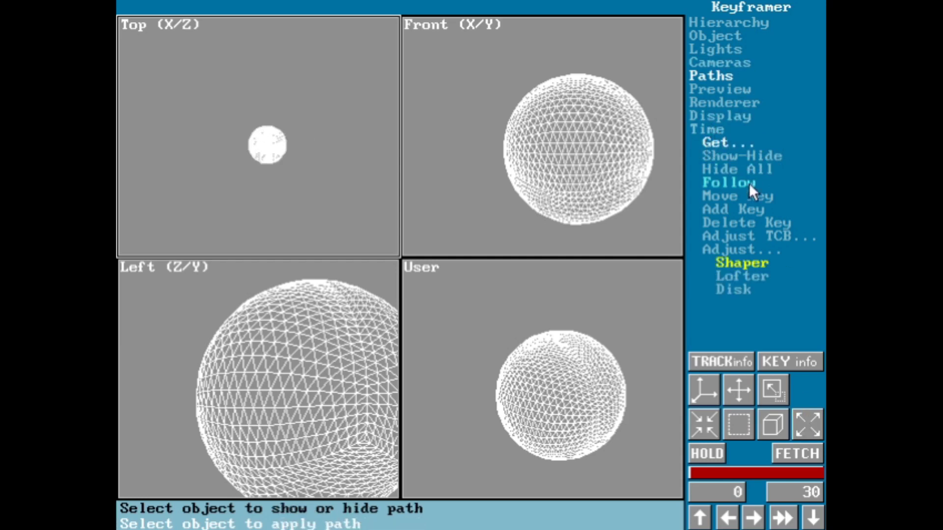
pyautogui.click(751, 260)
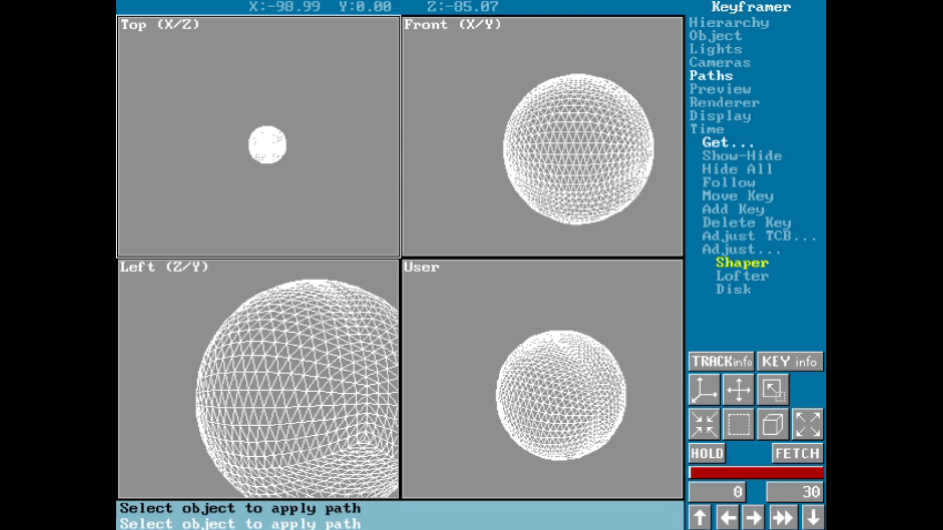
pyautogui.click(267, 149)
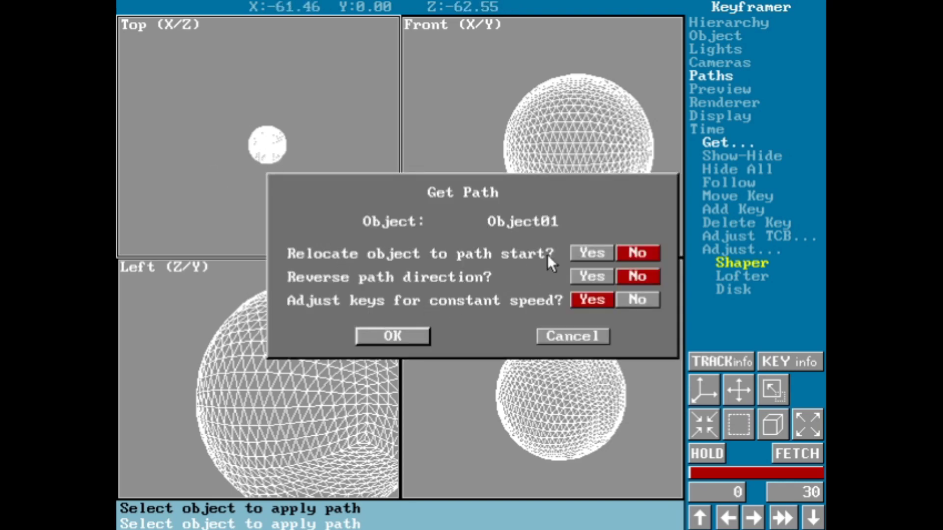
pyautogui.click(590, 254)
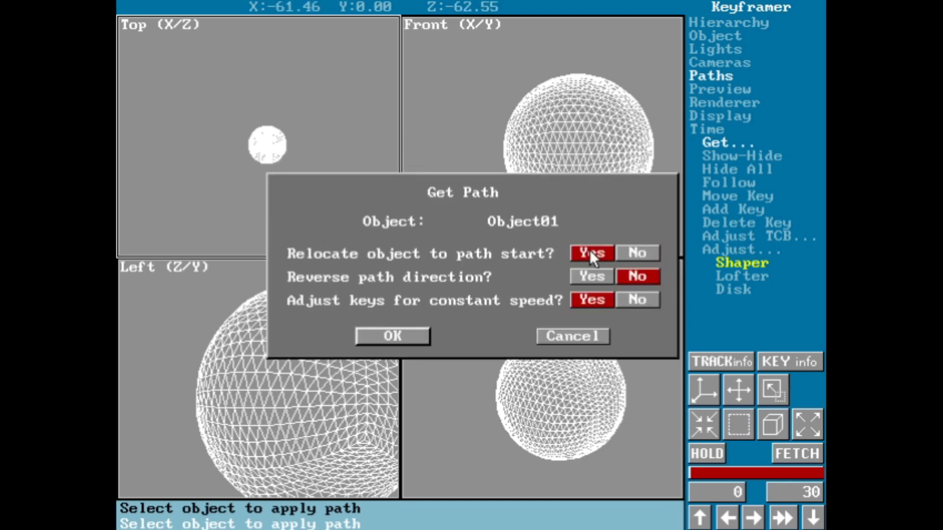
pyautogui.click(391, 336)
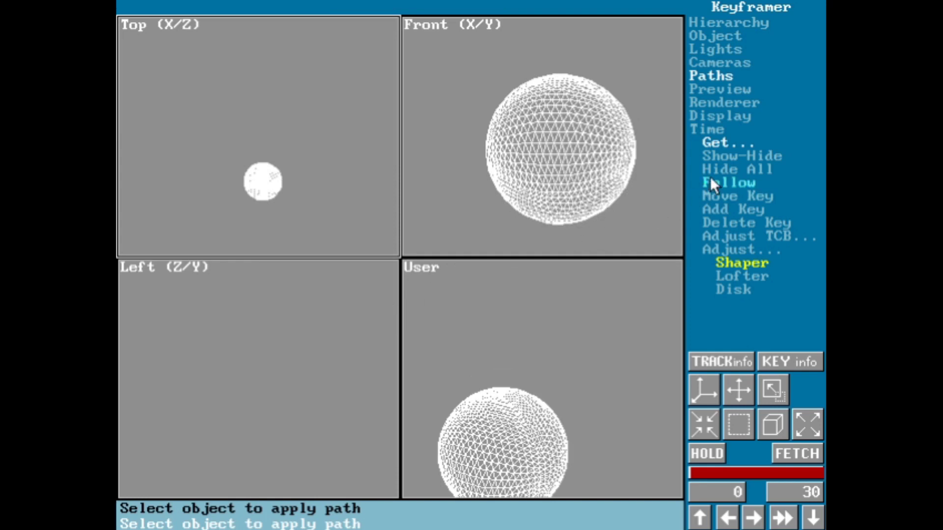
# Show the sphere's motion path in the viewports and scrub through the animation, ending at frame 0.
pyautogui.click(749, 150)
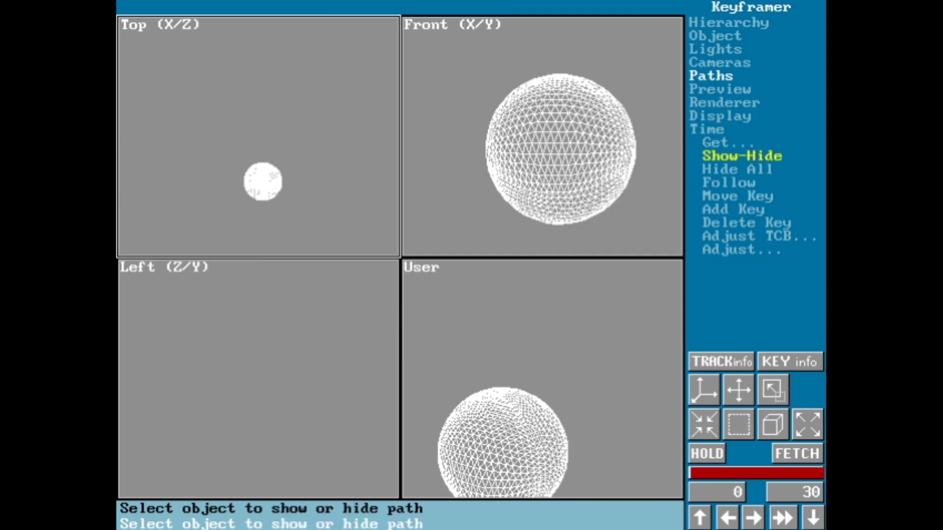
pyautogui.click(262, 181)
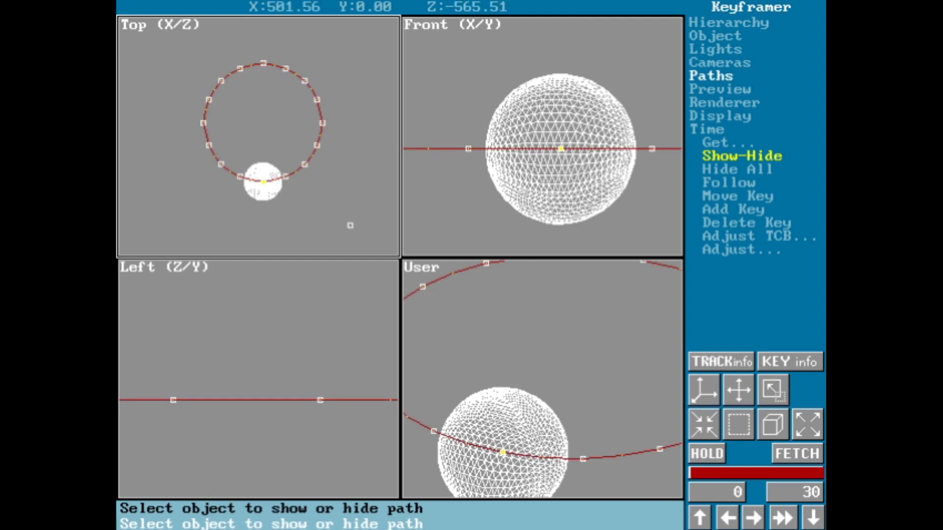
pyautogui.moveTo(273, 508)
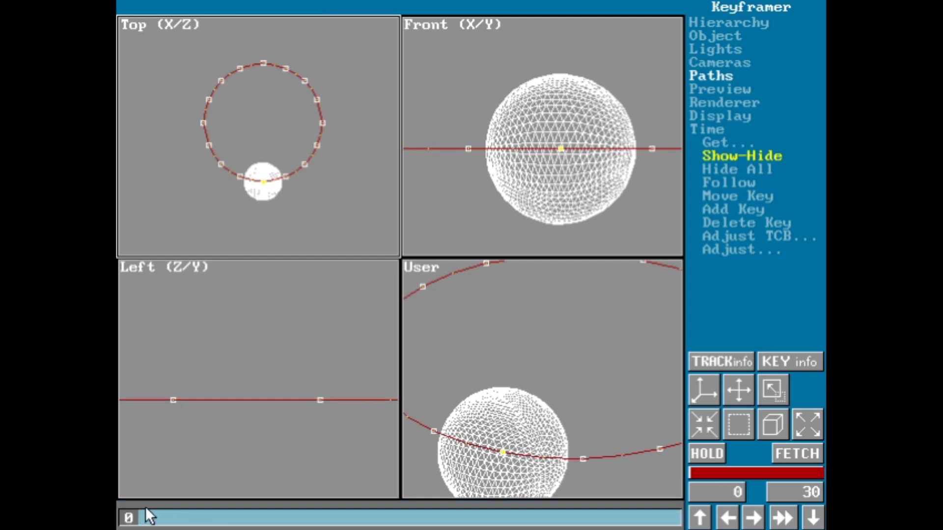
pyautogui.moveTo(228, 515); pyautogui.dragTo(125, 515)
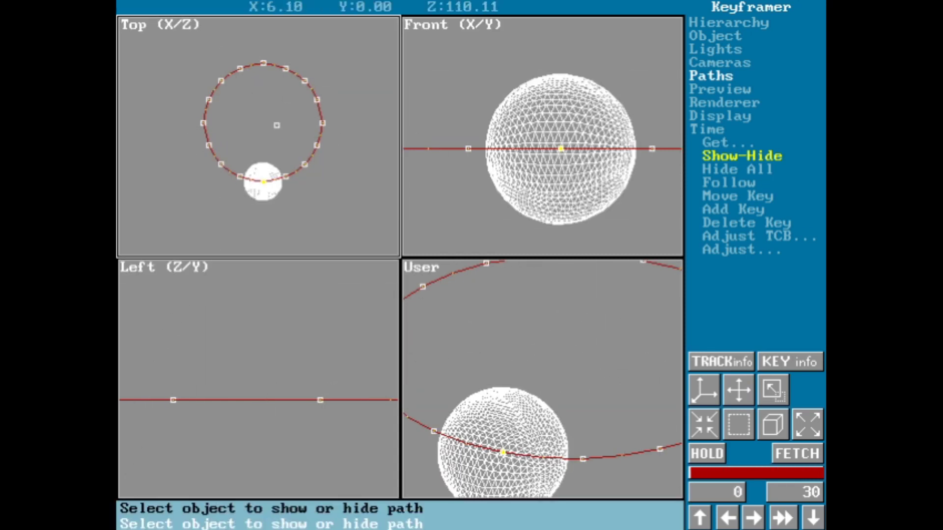
# Switch from the Keyframer to the 3D Editor.
pyautogui.moveTo(393, 1)
pyautogui.click(347, 4)
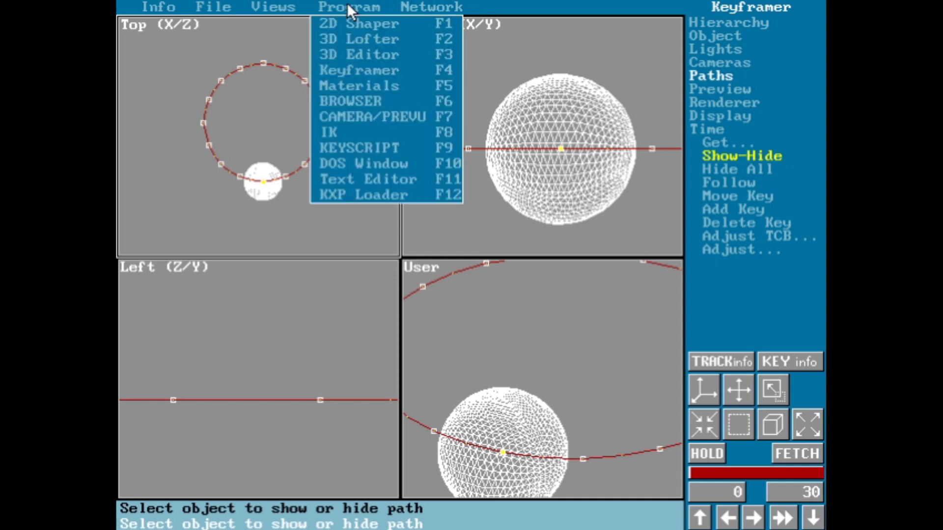
pyautogui.click(372, 56)
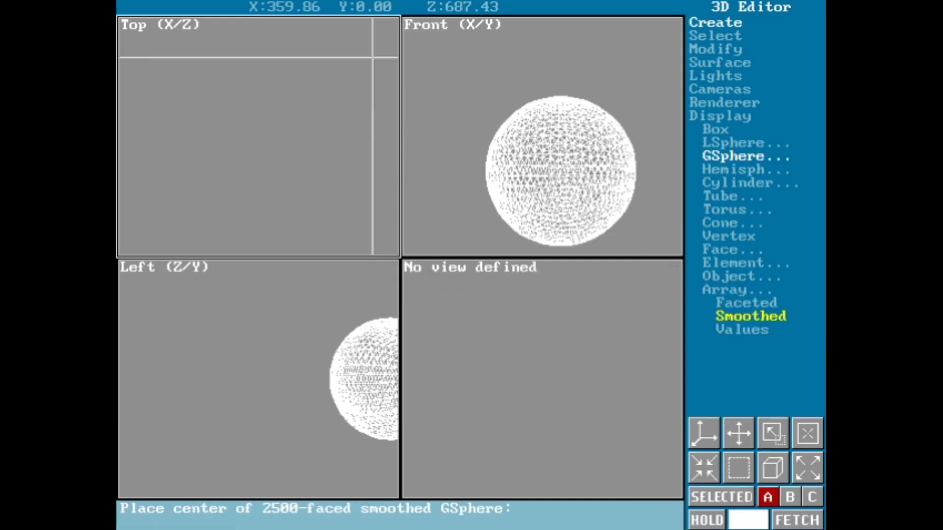
pyautogui.click(374, 126)
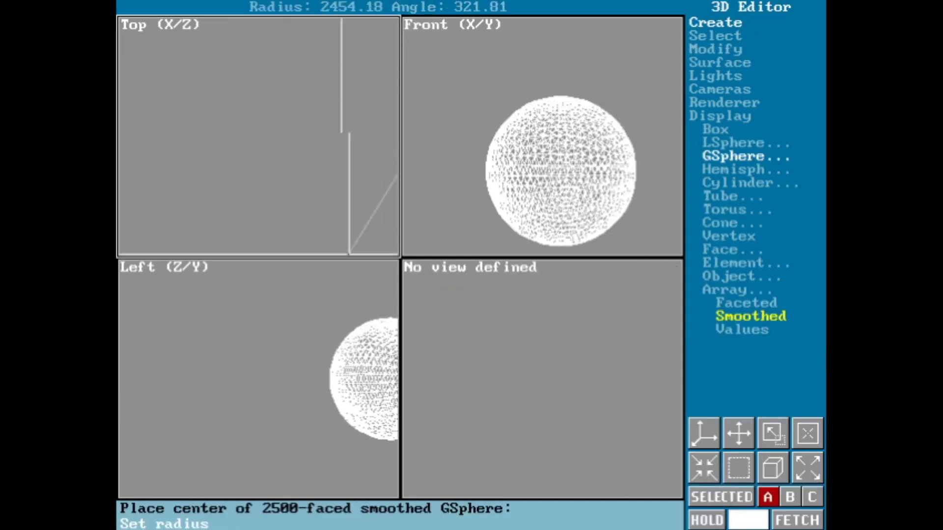
pyautogui.click(200, 143)
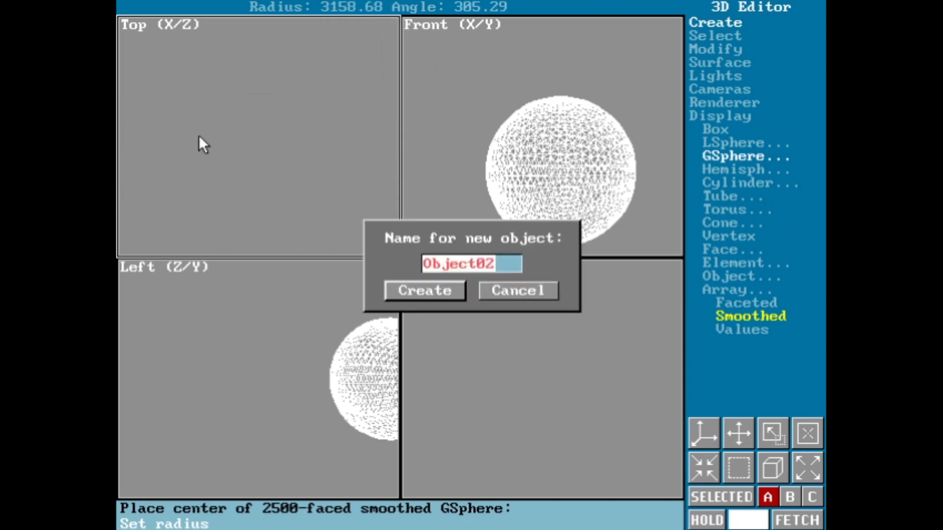
pyautogui.press('Return')
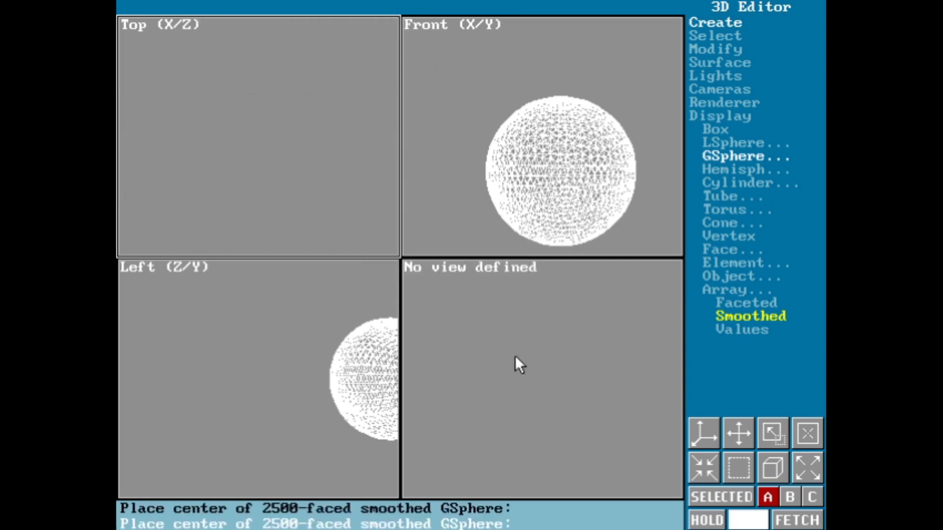
# Create a second, larger smoothed geodesic sphere near the middle of the Top view, overlapping the first one's lower edge, accepting its object name.
pyautogui.click(811, 459)
pyautogui.click(737, 422)
pyautogui.click(179, 88)
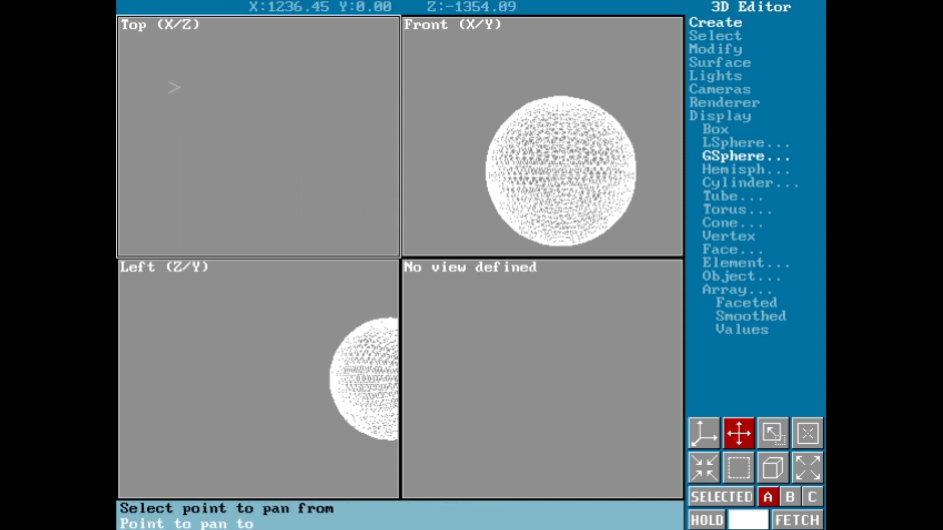
pyautogui.click(322, 187)
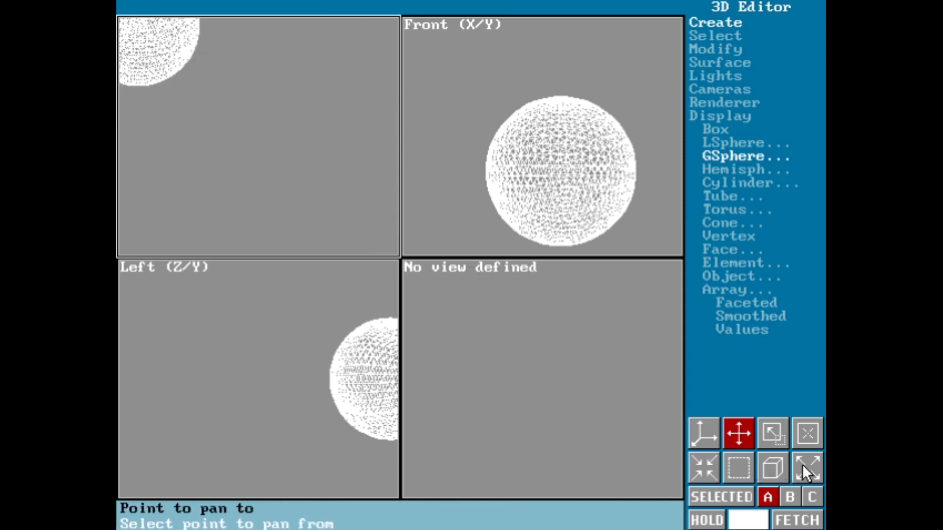
pyautogui.click(275, 104)
pyautogui.rightClick(319, 157)
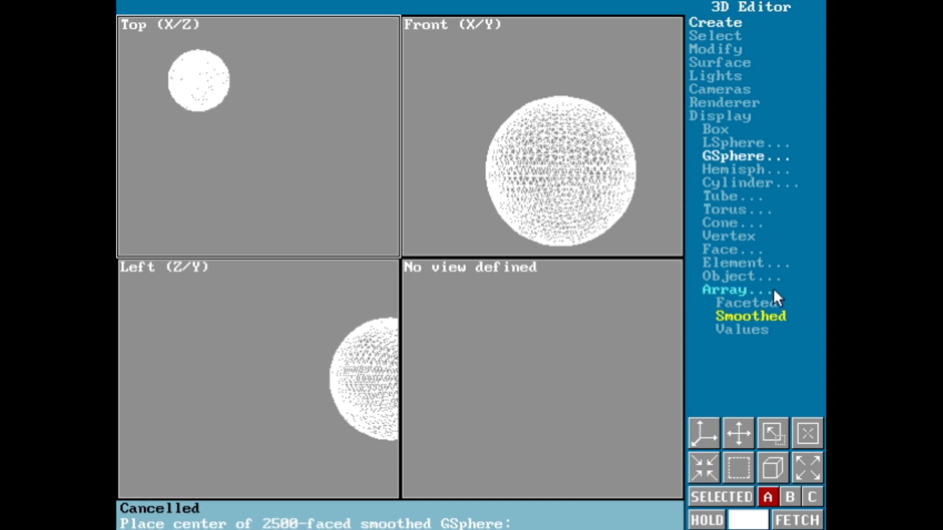
pyautogui.click(777, 316)
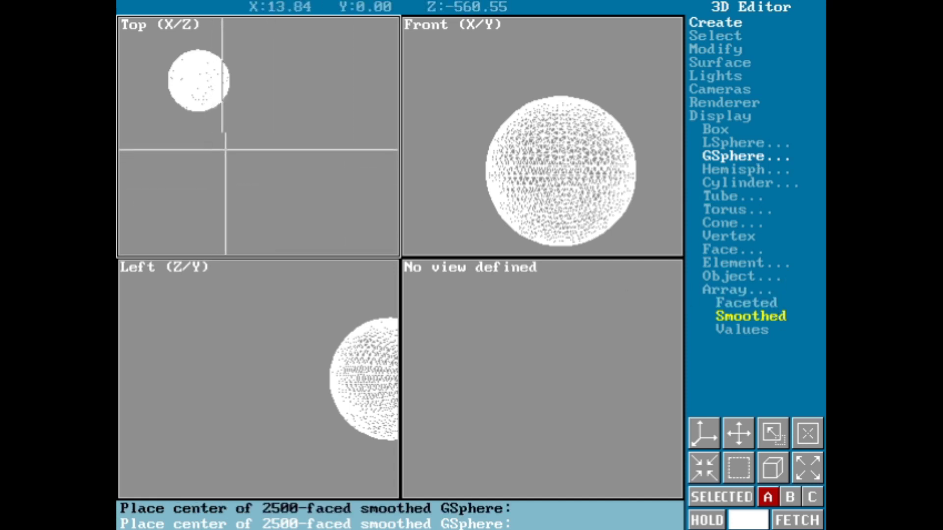
pyautogui.click(248, 148)
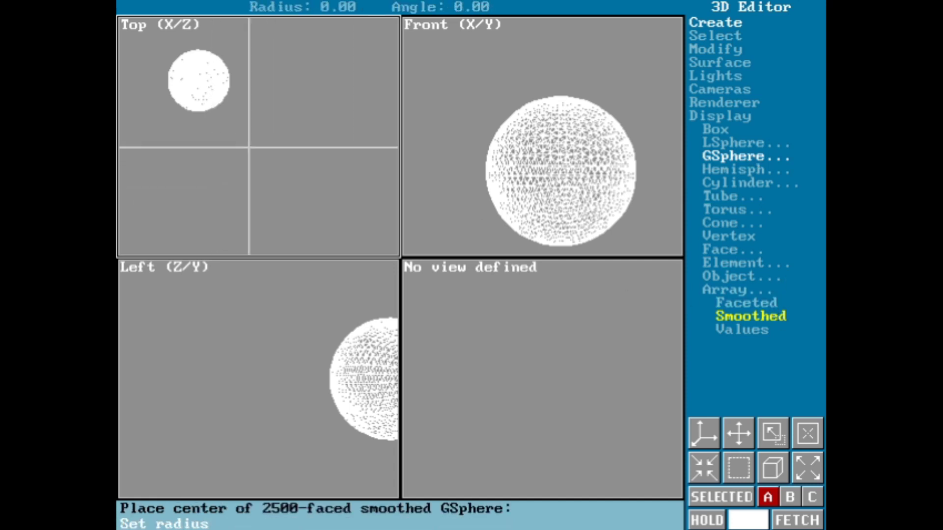
pyautogui.click(307, 189)
pyautogui.click(411, 291)
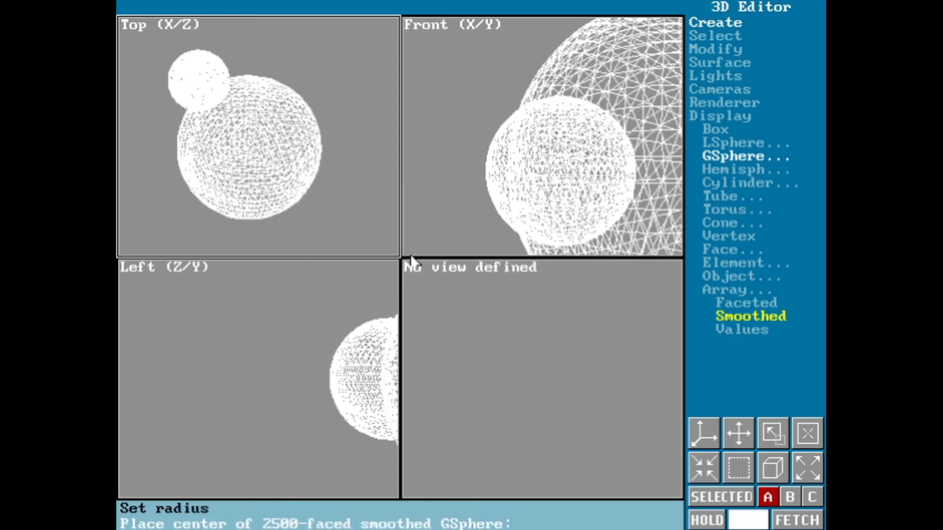
# Switch to the Keyframer and move the larger sphere inside the circular path in the Top view.
pyautogui.click(344, 6)
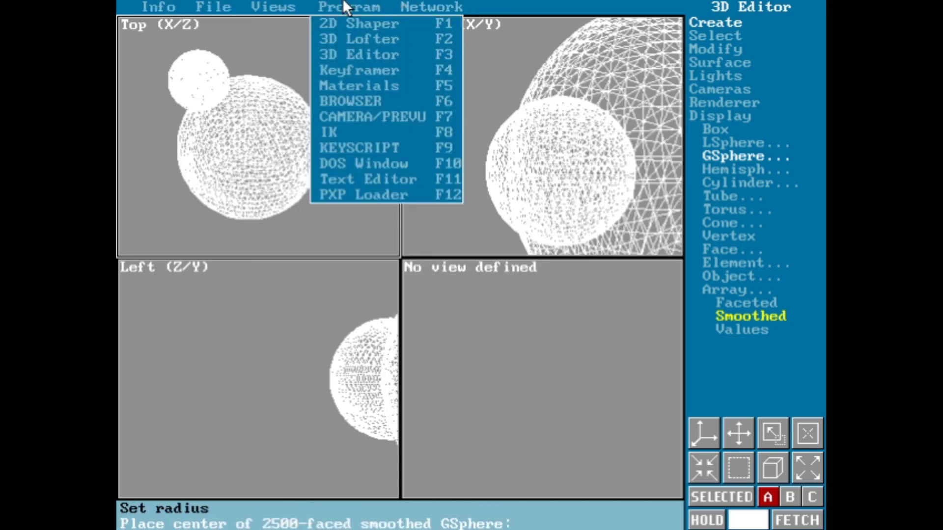
pyautogui.click(374, 69)
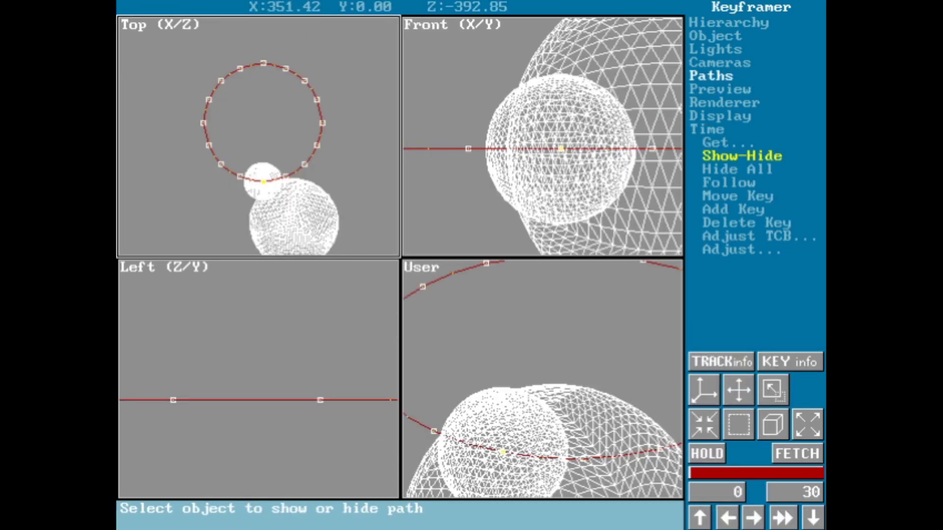
pyautogui.click(703, 38)
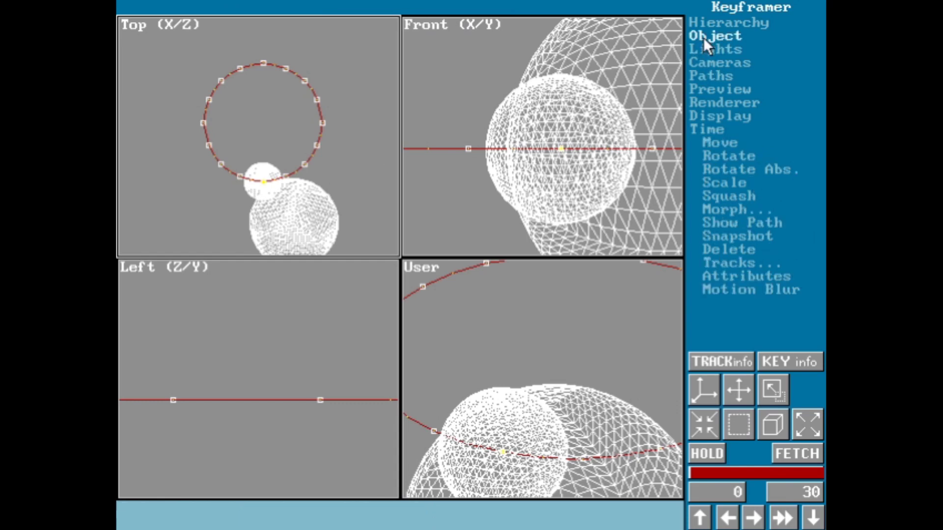
pyautogui.click(735, 144)
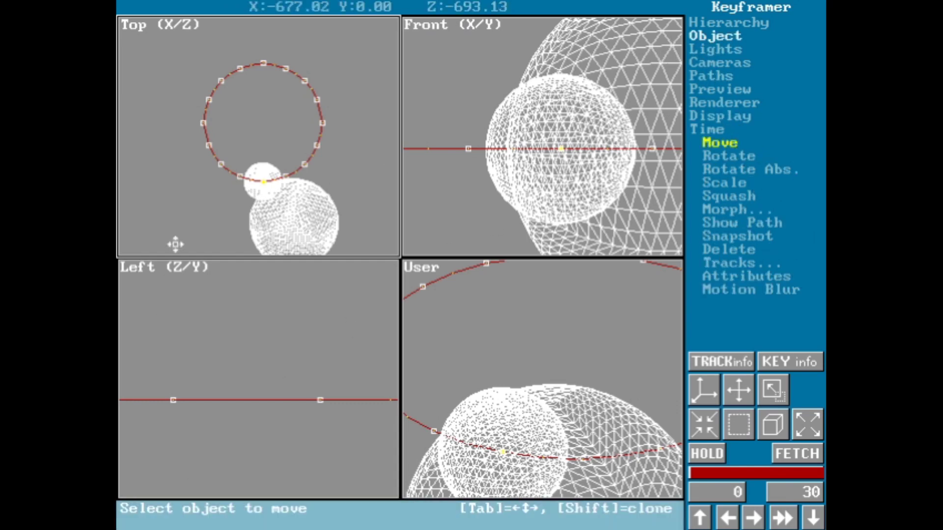
pyautogui.click(267, 236)
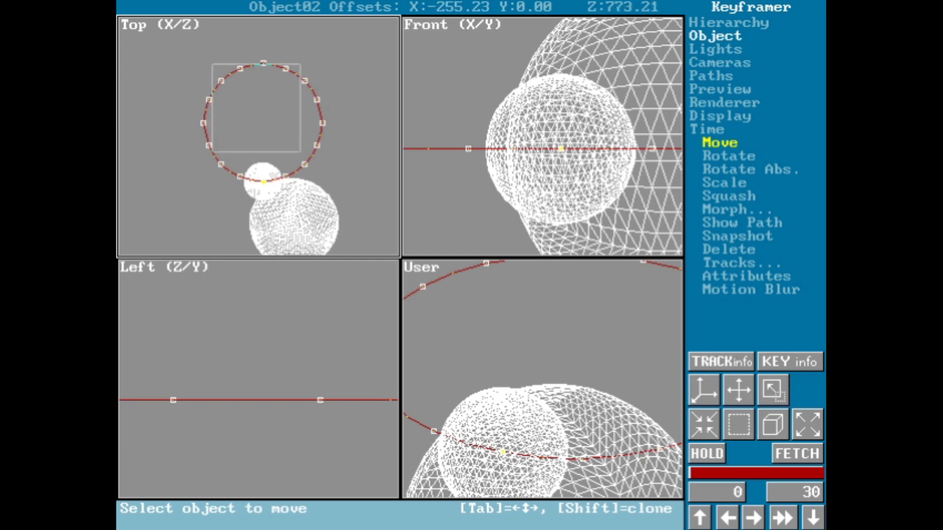
pyautogui.click(234, 140)
# Nudge the larger sphere in small moves towards the upper part of the circular path, away from the small sphere.
pyautogui.click(235, 139)
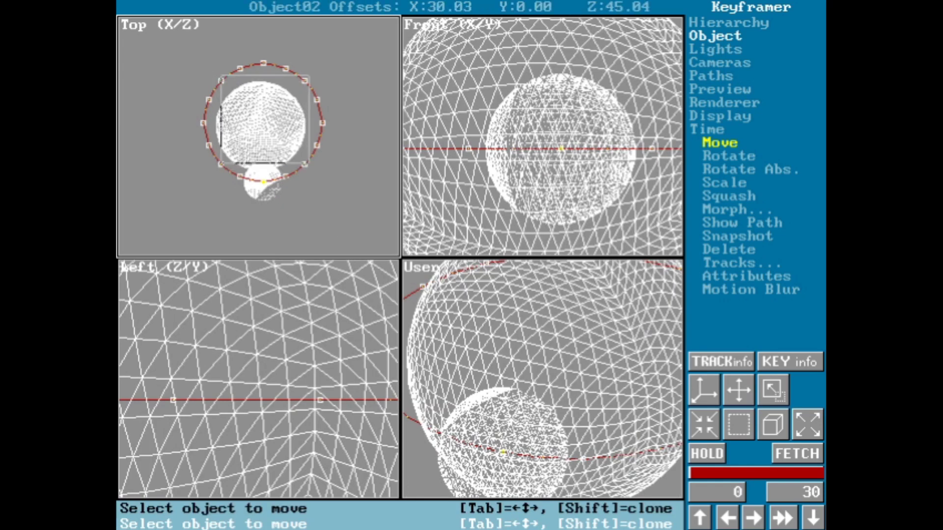
pyautogui.click(238, 131)
pyautogui.click(238, 130)
pyautogui.click(237, 134)
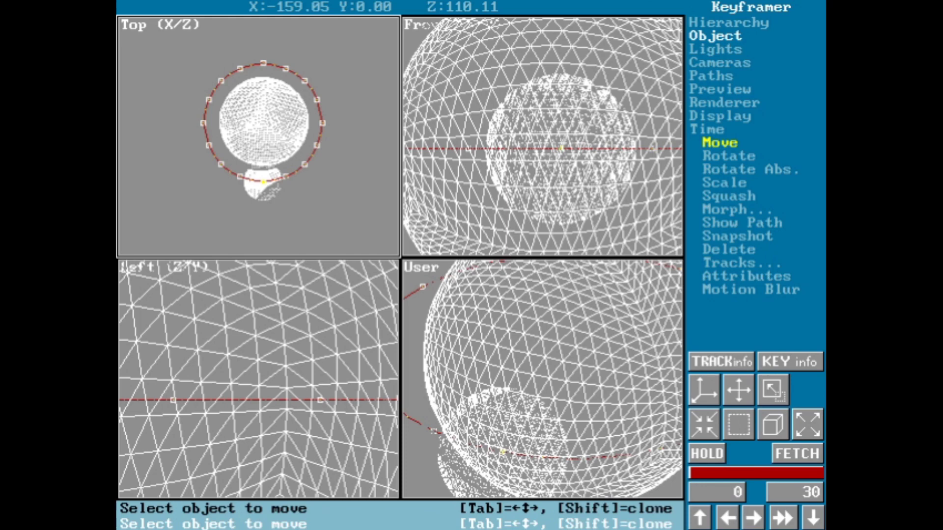
pyautogui.click(238, 133)
pyautogui.click(237, 121)
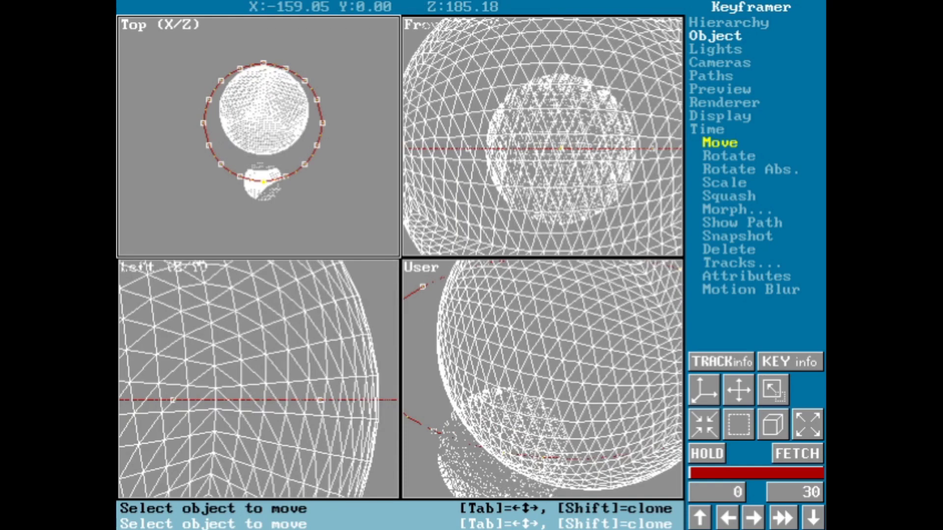
pyautogui.click(238, 121)
pyautogui.click(237, 113)
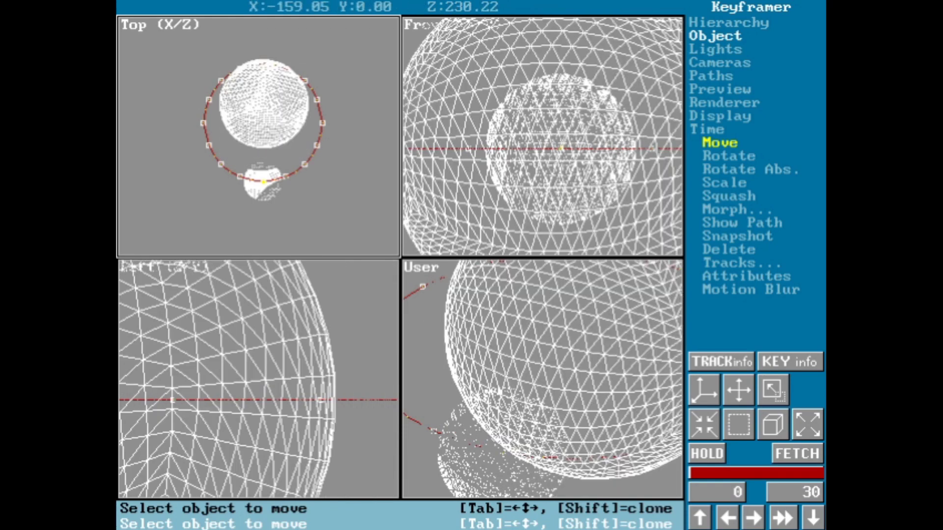
# Switch to the 2D Shaper and scale the circle polygon up to about 215% of its size.
pyautogui.moveTo(272, 14)
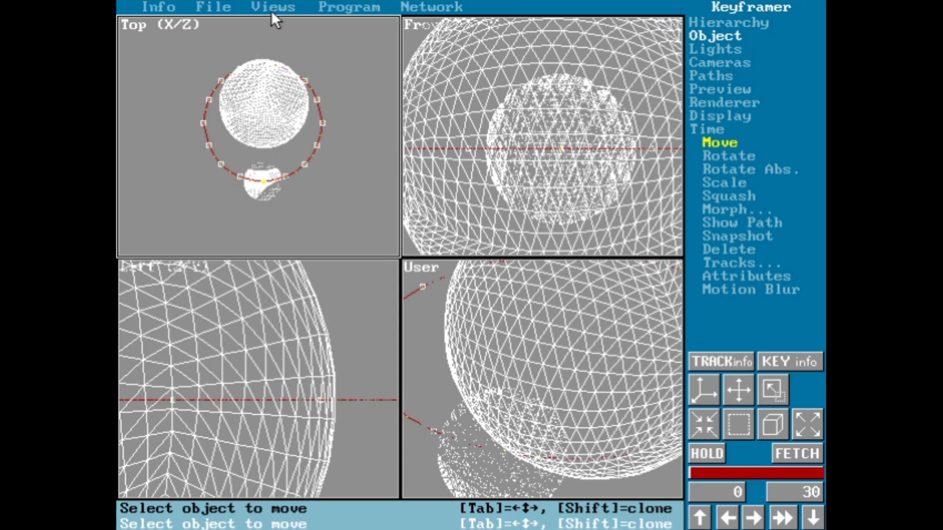
pyautogui.click(351, 10)
pyautogui.click(352, 21)
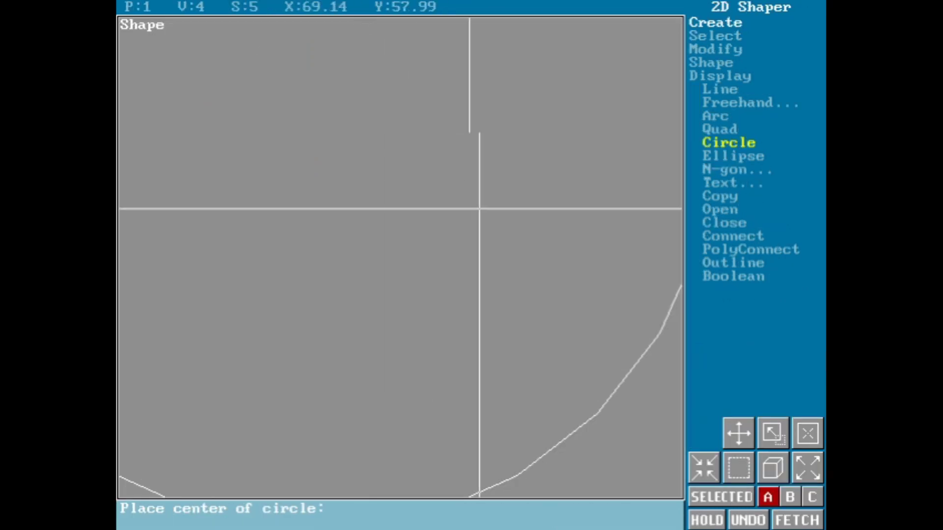
pyautogui.click(813, 474)
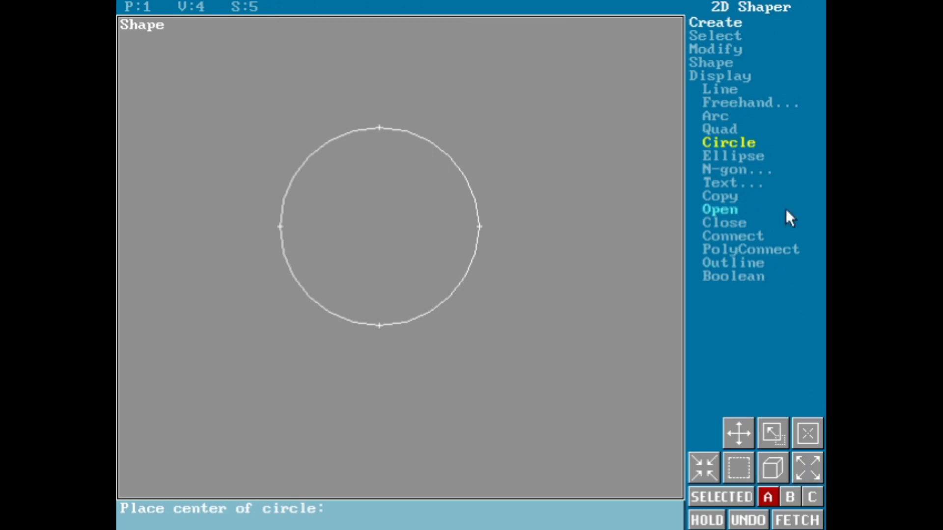
pyautogui.click(735, 49)
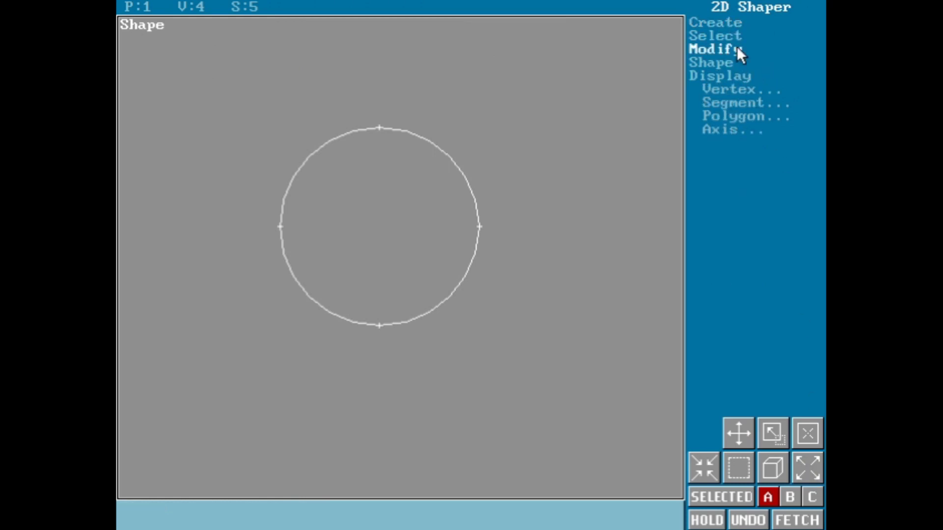
pyautogui.click(761, 116)
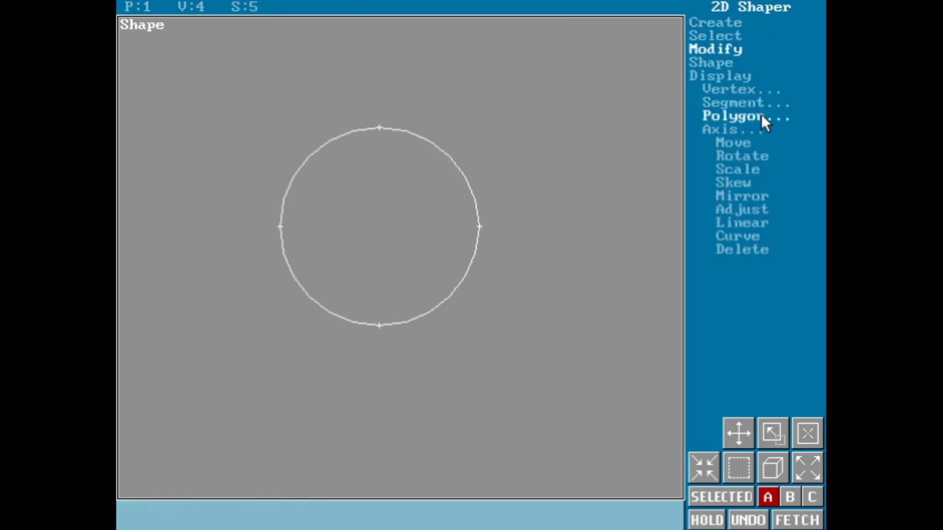
pyautogui.click(736, 169)
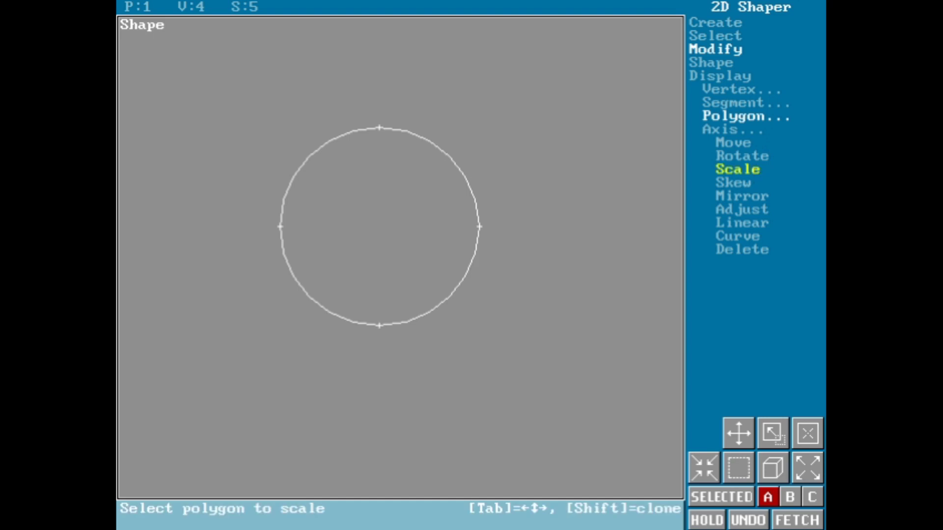
pyautogui.click(470, 226)
pyautogui.click(479, 227)
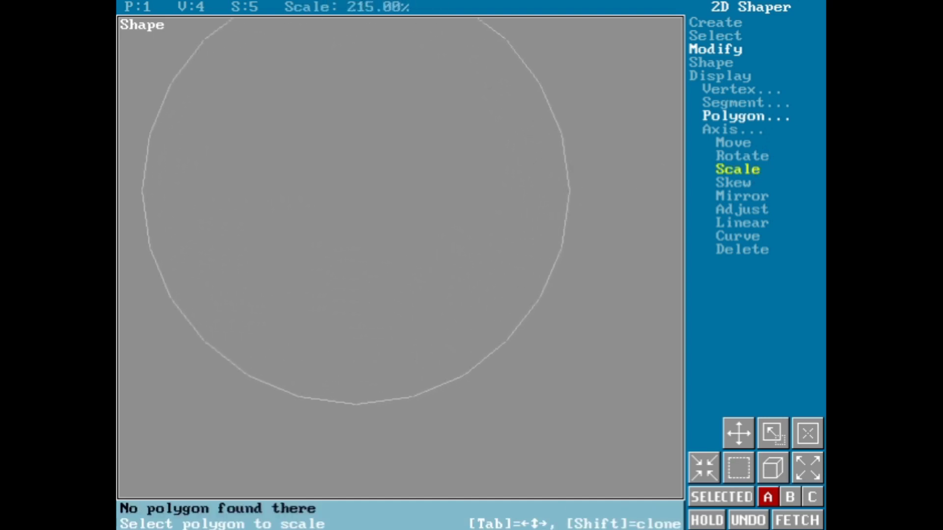
pyautogui.click(745, 237)
# Return to the Keyframer and apply the enlarged Shaper path to the small sphere, relocating it to the path start with constant-speed keys.
pyautogui.click(351, 8)
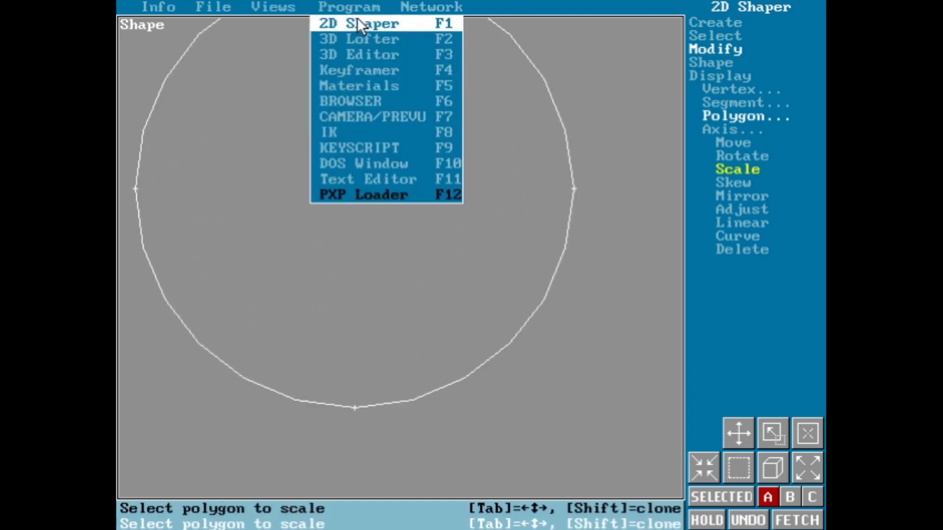
pyautogui.click(381, 73)
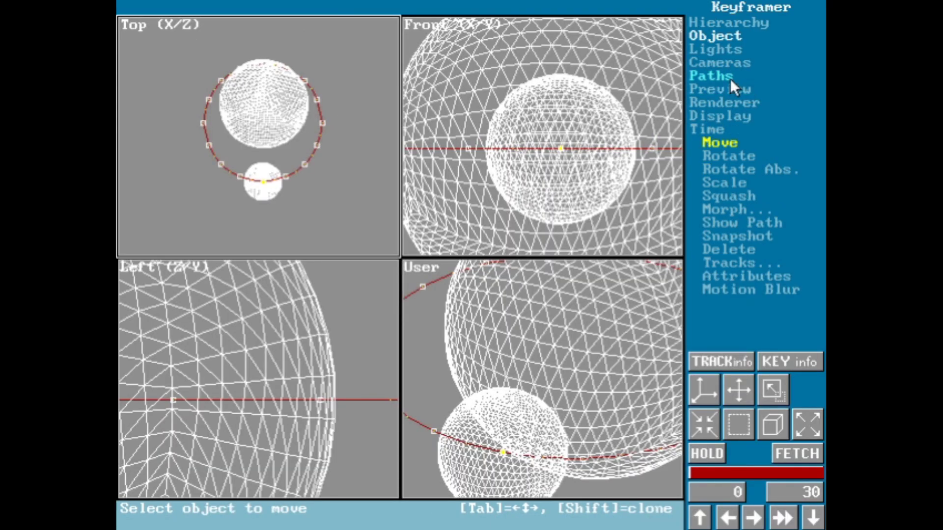
pyautogui.click(711, 75)
pyautogui.click(735, 139)
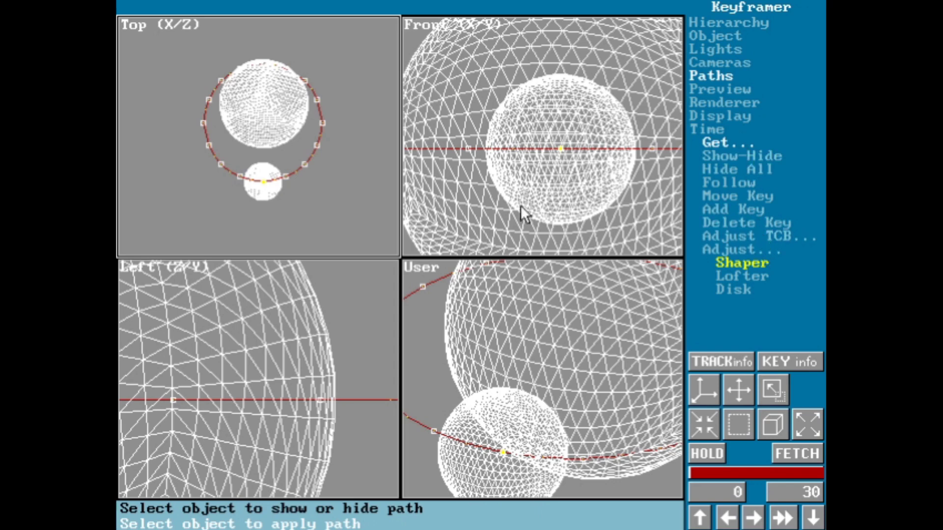
pyautogui.click(248, 174)
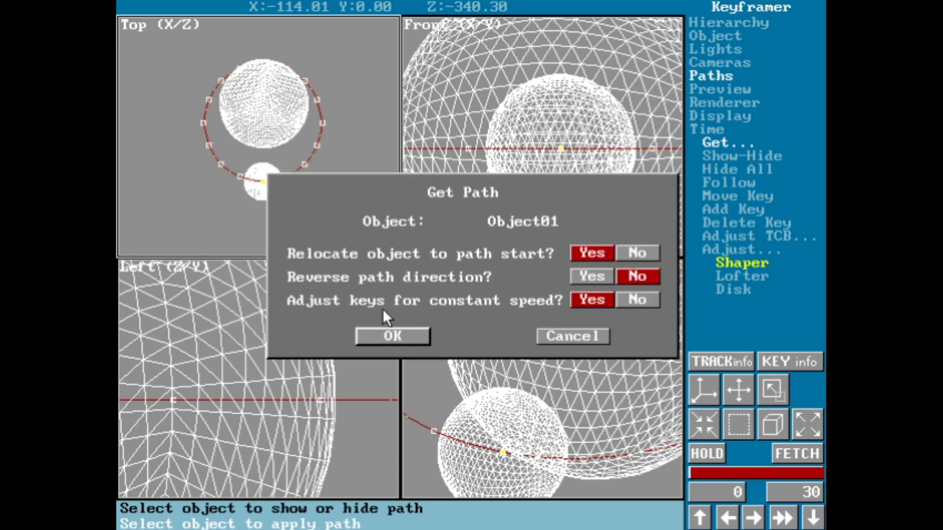
pyautogui.click(393, 337)
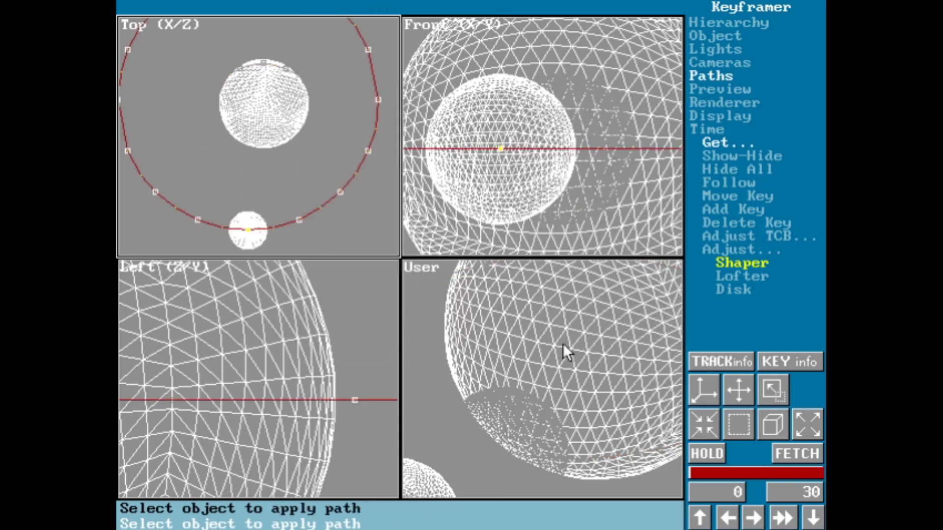
# Scrub through the animation frames to preview the small sphere's orbit along the larger path, and return to frame 0.
pyautogui.click(799, 434)
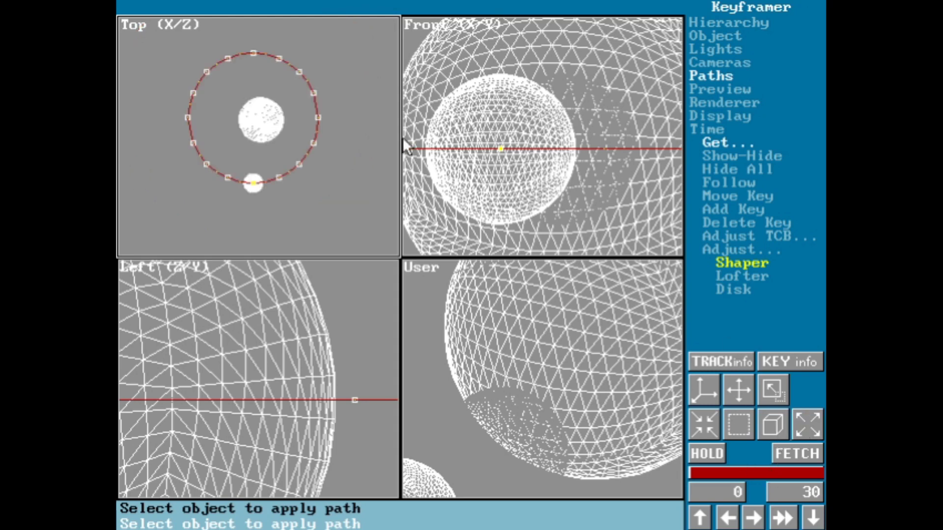
pyautogui.click(347, 448)
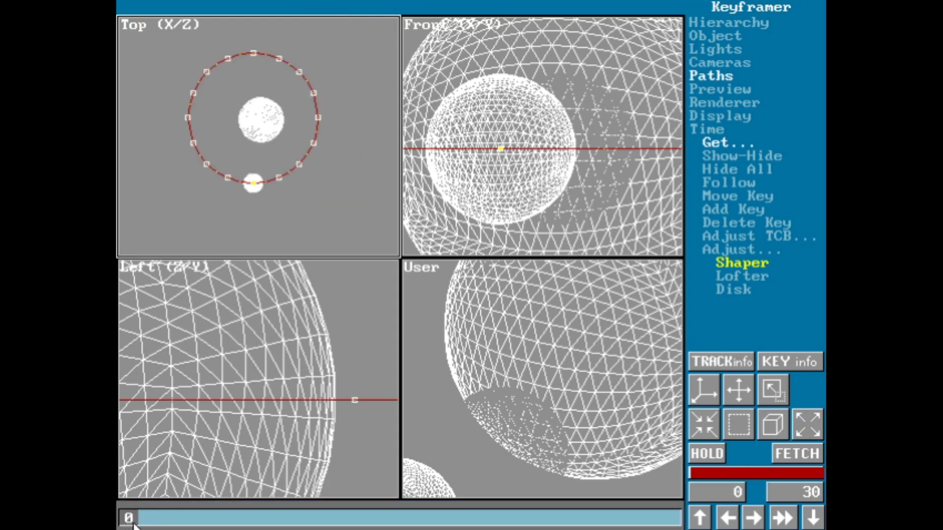
pyautogui.moveTo(134, 524)
pyautogui.mouseDown()
pyautogui.moveTo(673, 523)
pyautogui.moveTo(129, 522)
pyautogui.mouseUp()
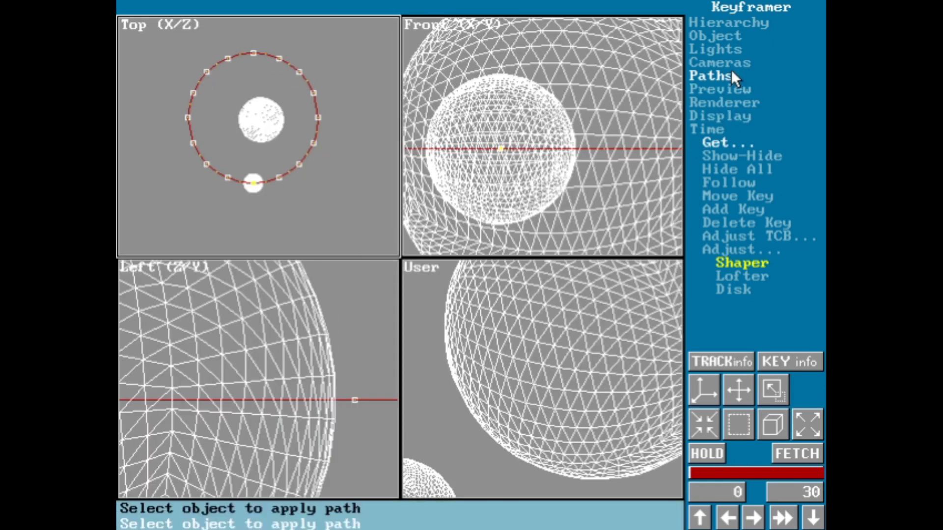
# Create a spotlight in the Top view outside the left side of the circular path, targeting the larger sphere, with the default settings.
pyautogui.click(730, 50)
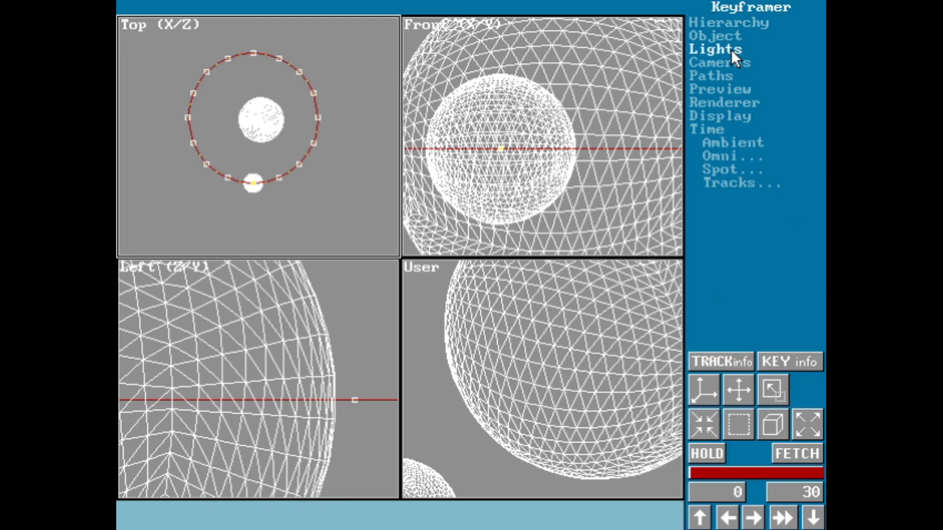
pyautogui.click(753, 168)
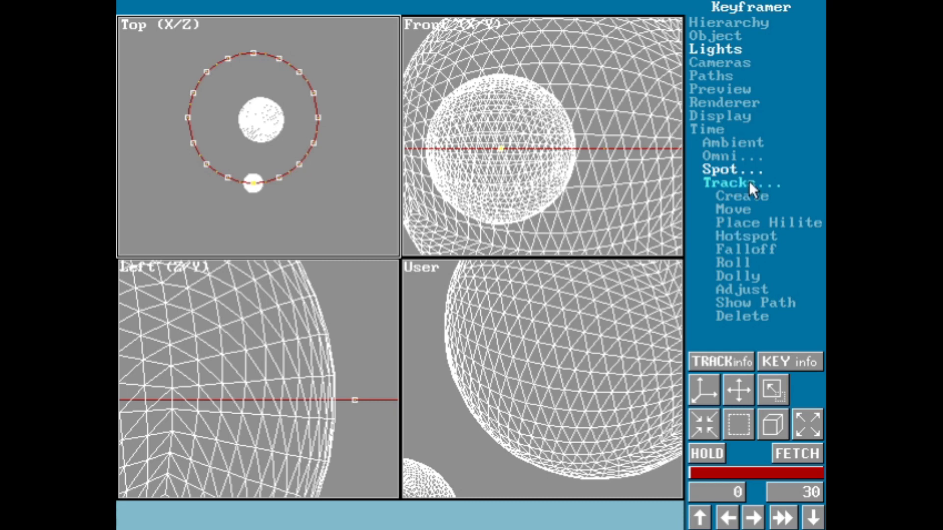
pyautogui.click(756, 195)
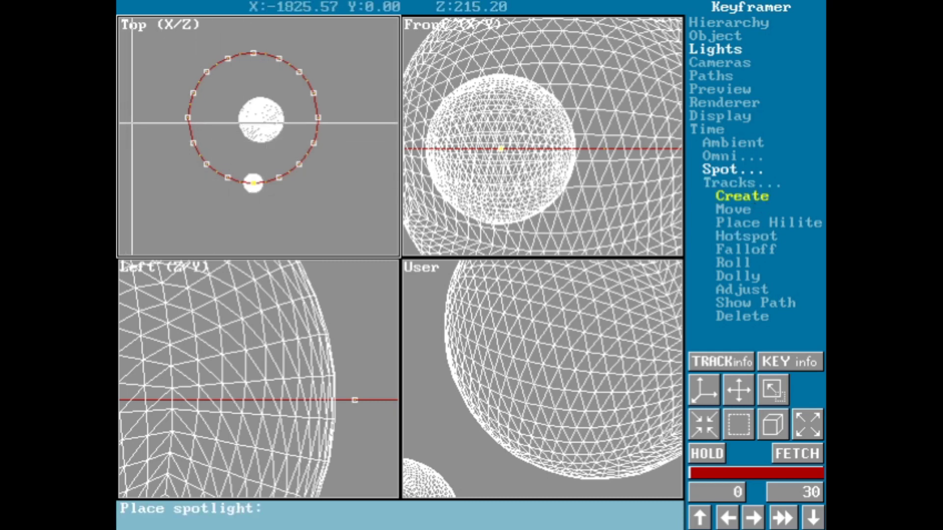
pyautogui.click(133, 116)
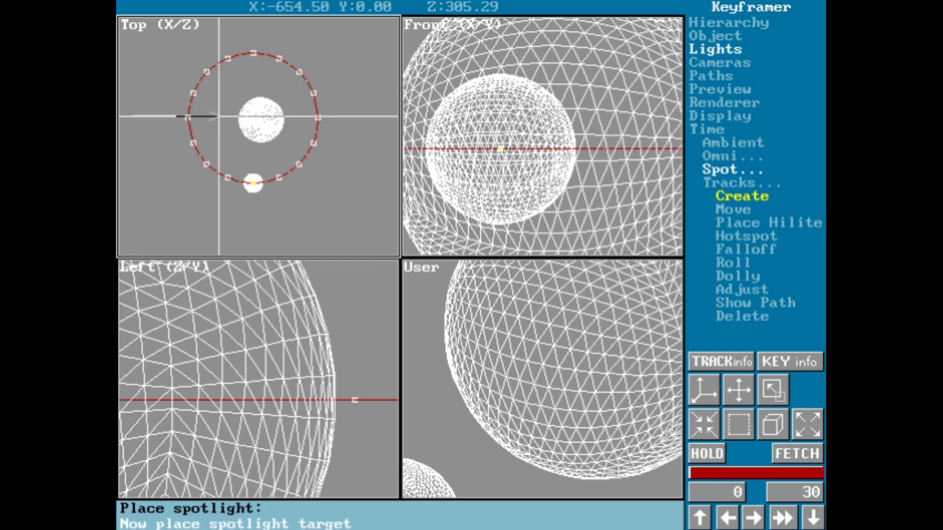
pyautogui.click(259, 116)
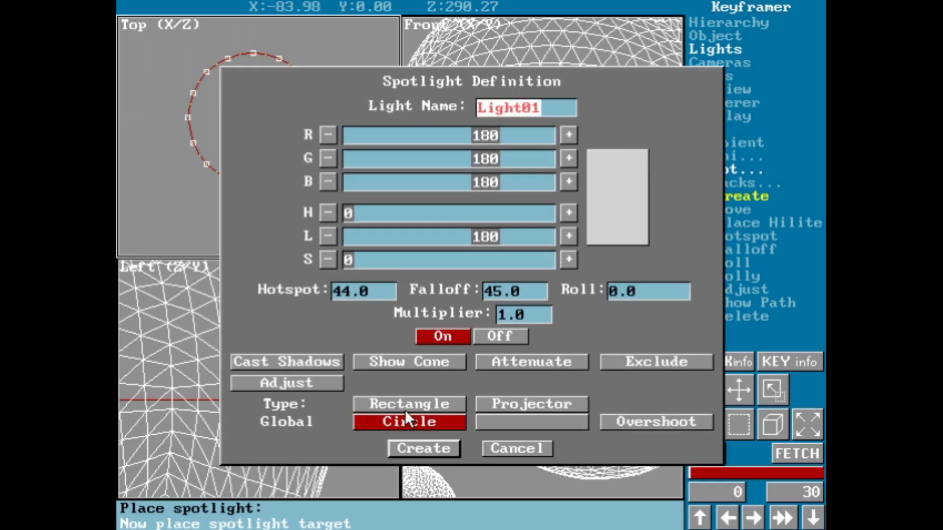
pyautogui.click(414, 445)
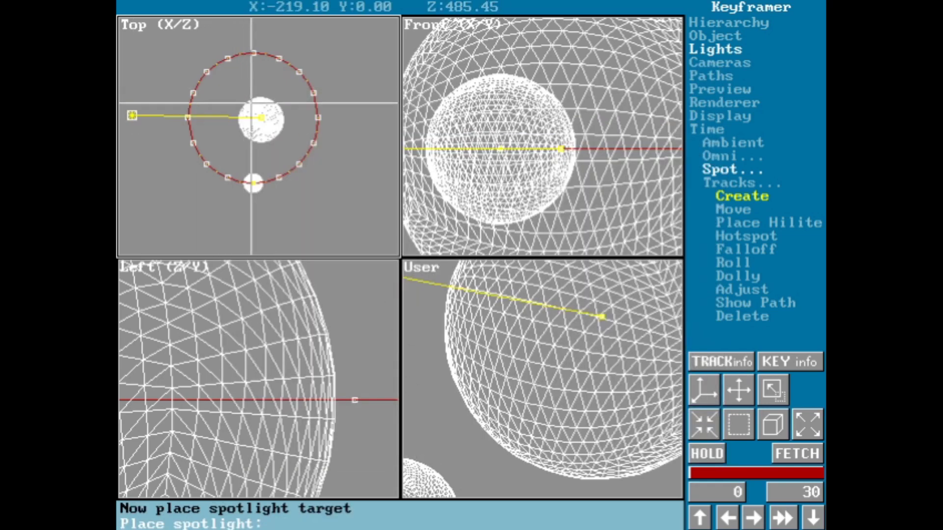
# Move the spotlight much farther away from the spheres in the Top view, to about X -4738, Z 260.
pyautogui.click(753, 211)
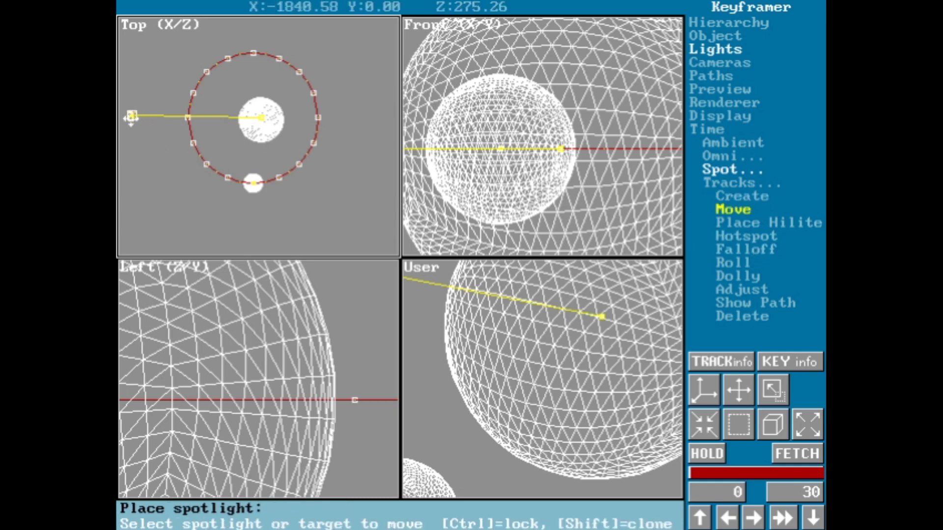
pyautogui.moveTo(131, 116); pyautogui.dragTo(347, 115)
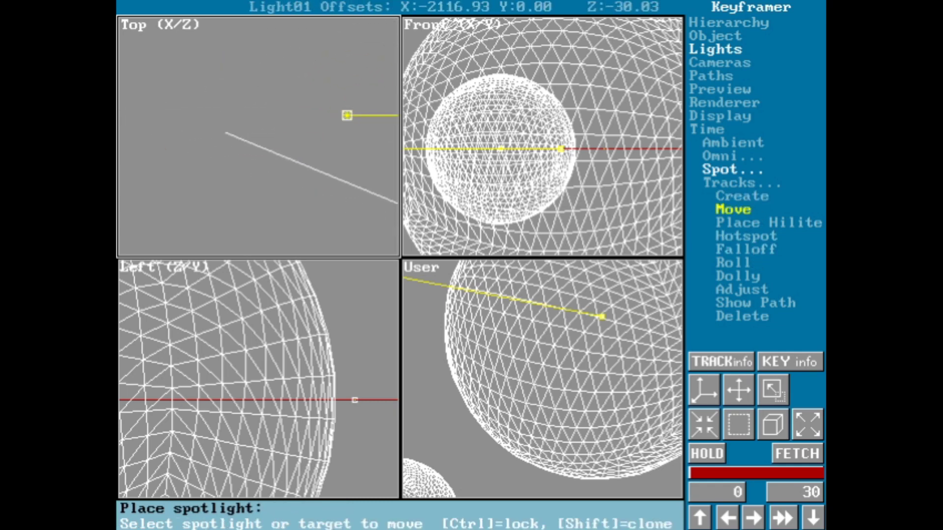
pyautogui.moveTo(185, 116); pyautogui.dragTo(129, 116)
pyautogui.click(129, 116)
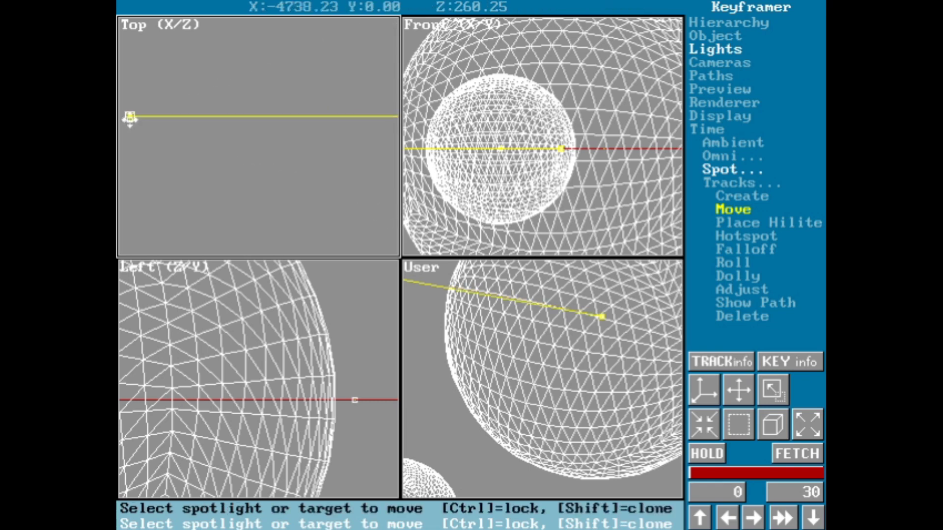
# Frame the larger sphere and the small orbiting sphere close up together in the Top view.
pyautogui.click(799, 421)
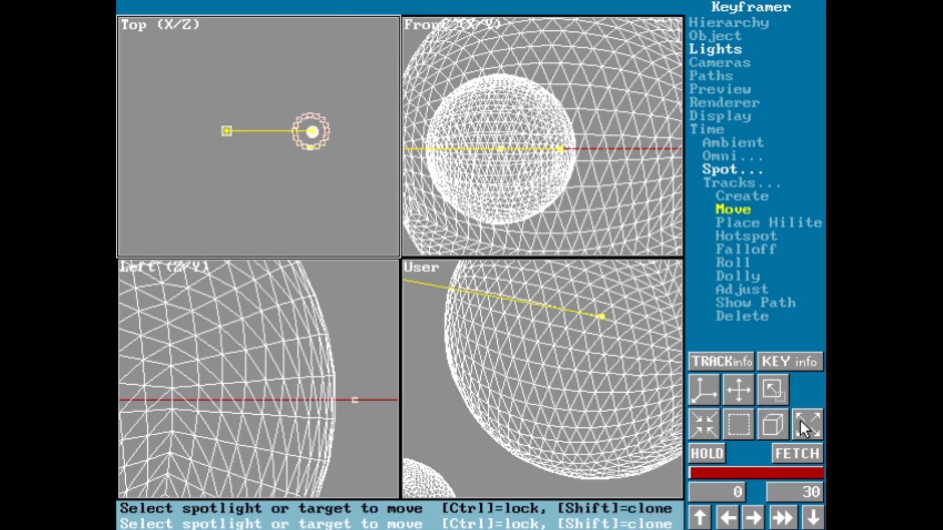
pyautogui.click(693, 422)
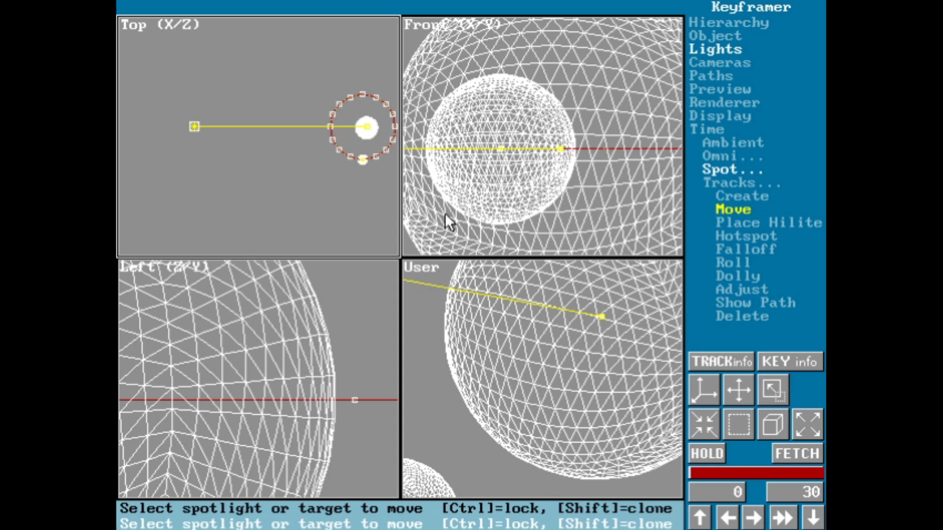
pyautogui.click(701, 433)
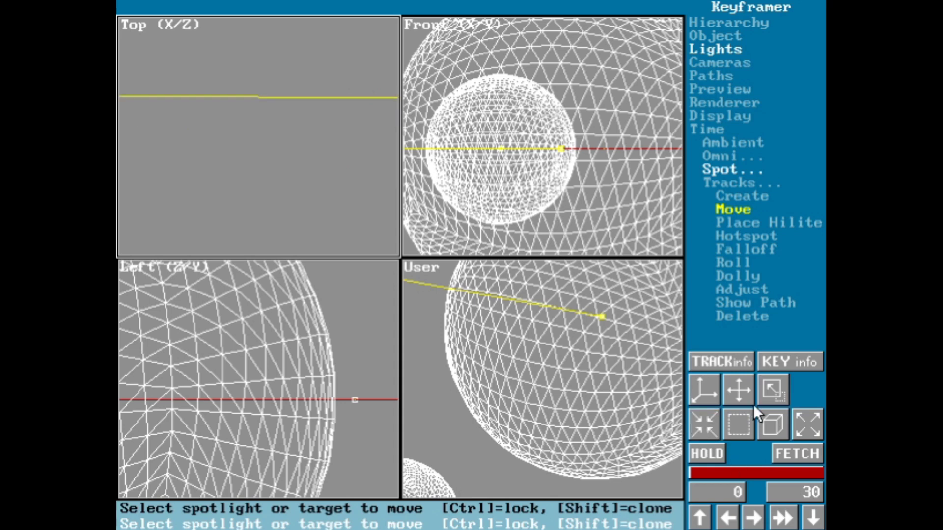
pyautogui.click(738, 390)
pyautogui.click(344, 121)
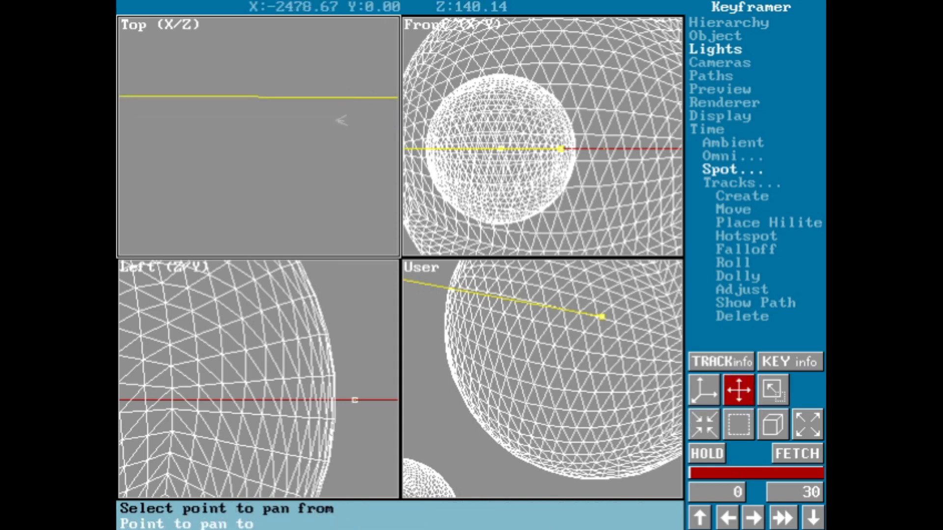
pyautogui.click(169, 133)
pyautogui.click(308, 111)
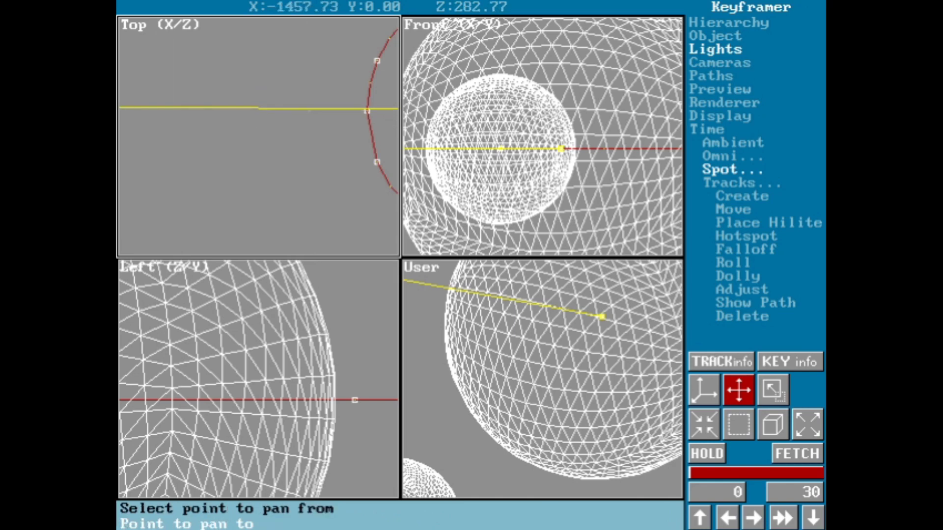
pyautogui.click(146, 111)
pyautogui.click(279, 112)
pyautogui.click(242, 109)
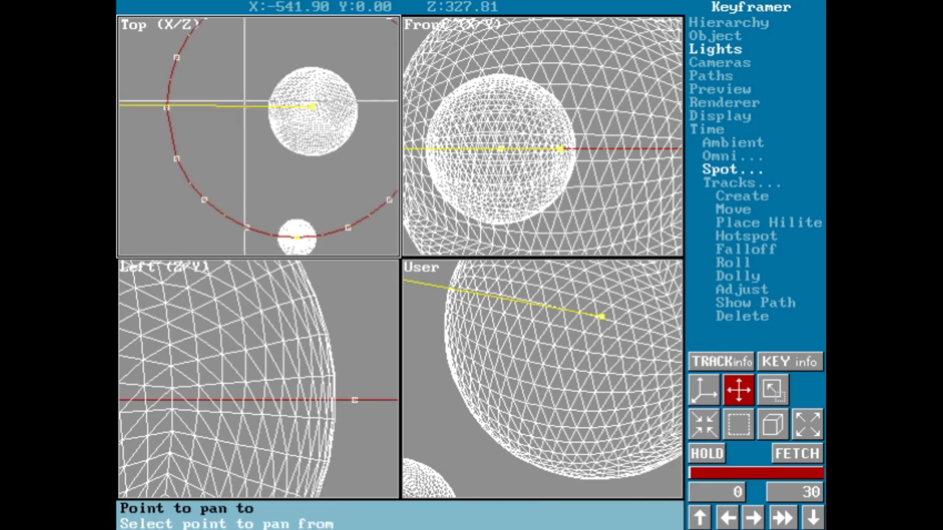
# Render all frames of the Top view to the display with Metal shading, and cancel the rendering after the first few frames.
pyautogui.moveTo(312, 6)
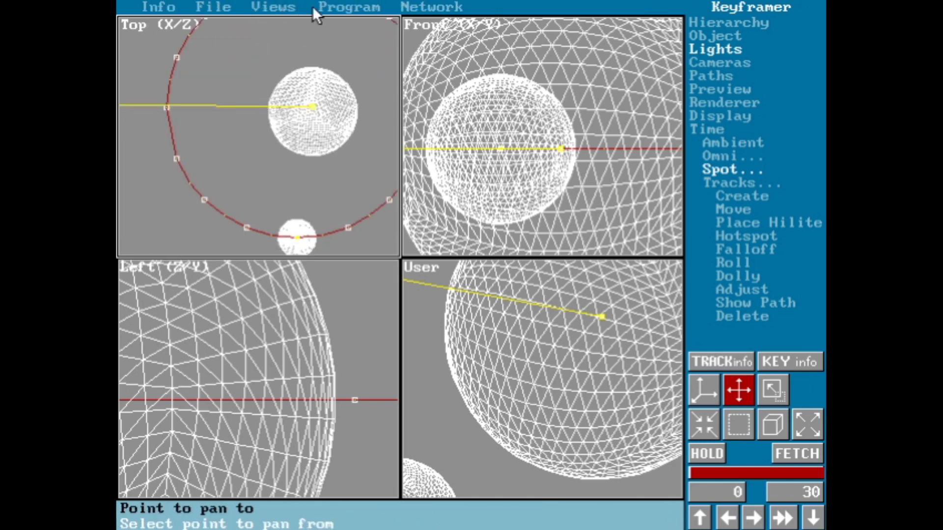
pyautogui.click(746, 100)
pyautogui.click(759, 140)
pyautogui.click(294, 149)
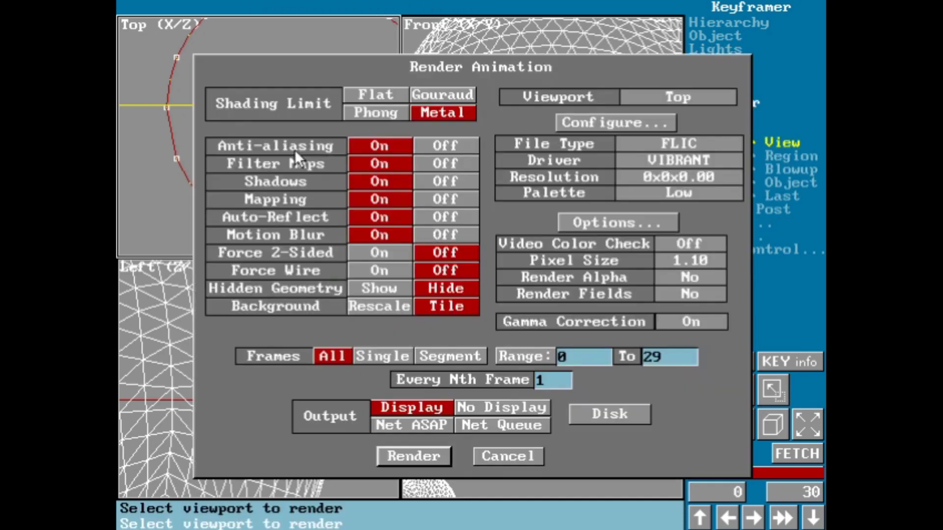
pyautogui.click(393, 458)
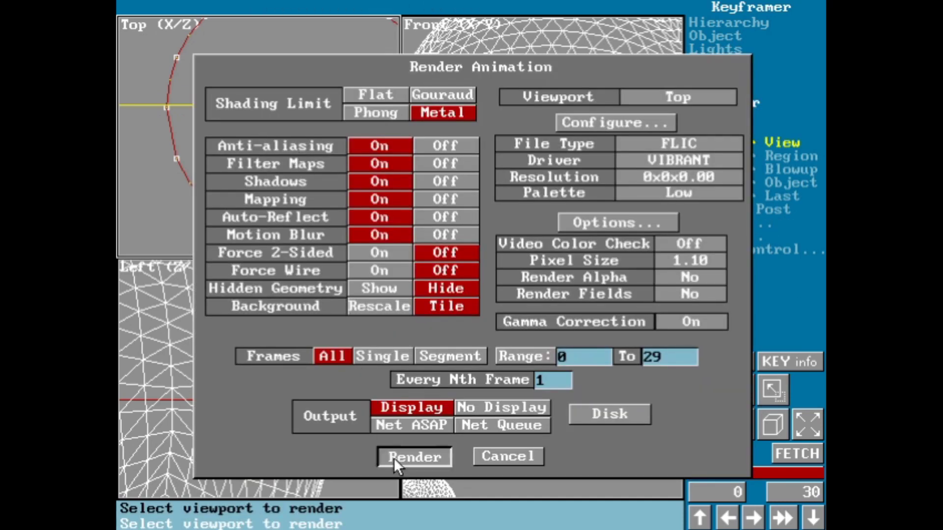
pyautogui.click(426, 275)
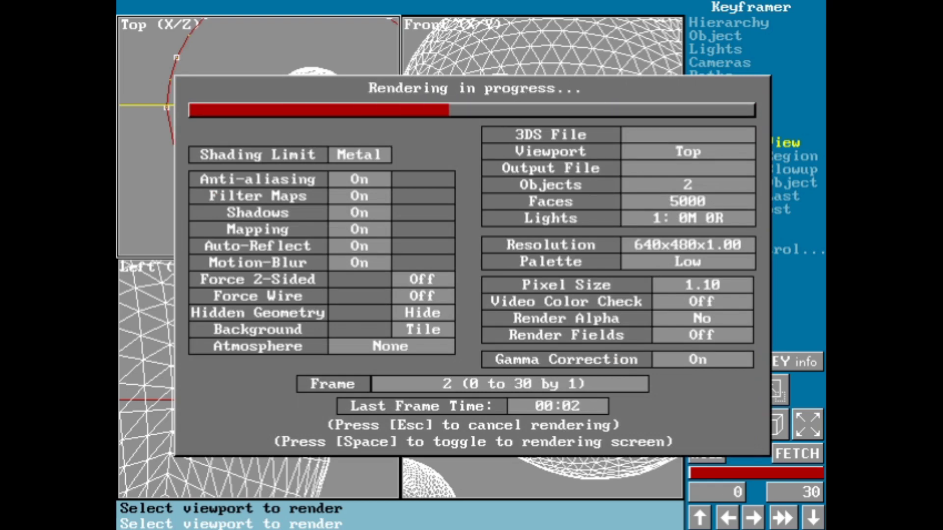
pyautogui.press('Escape')
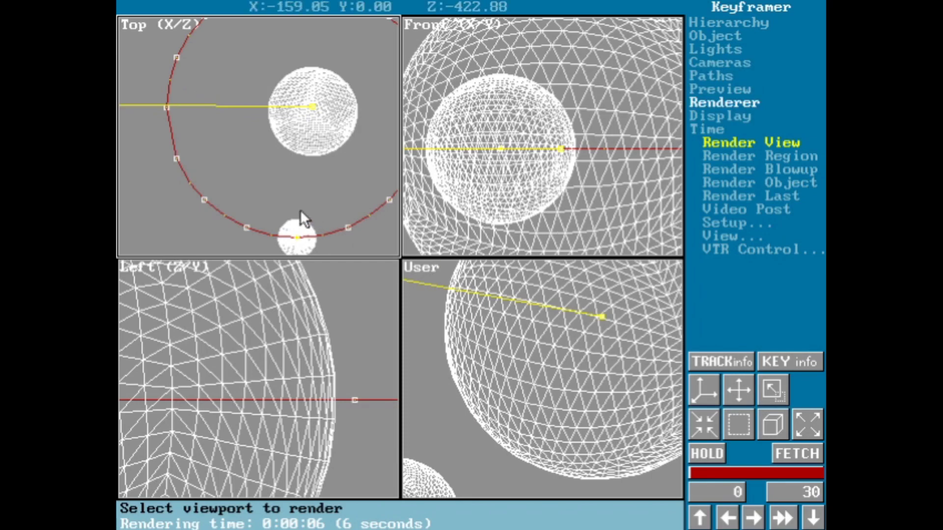
# Render a single frame of the Top view to the display with Metal shading and close the rendered image.
pyautogui.click(286, 190)
pyautogui.click(385, 355)
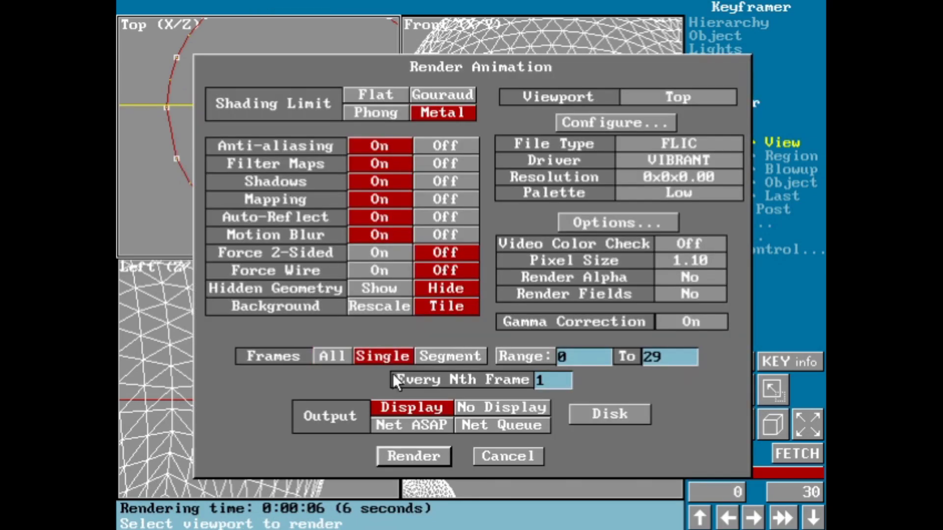
pyautogui.click(415, 456)
pyautogui.click(432, 279)
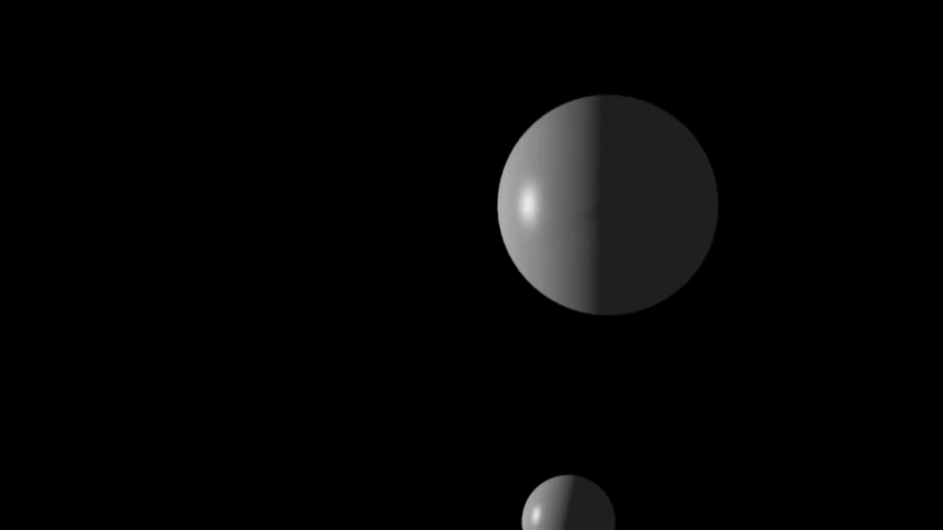
pyautogui.press('Escape')
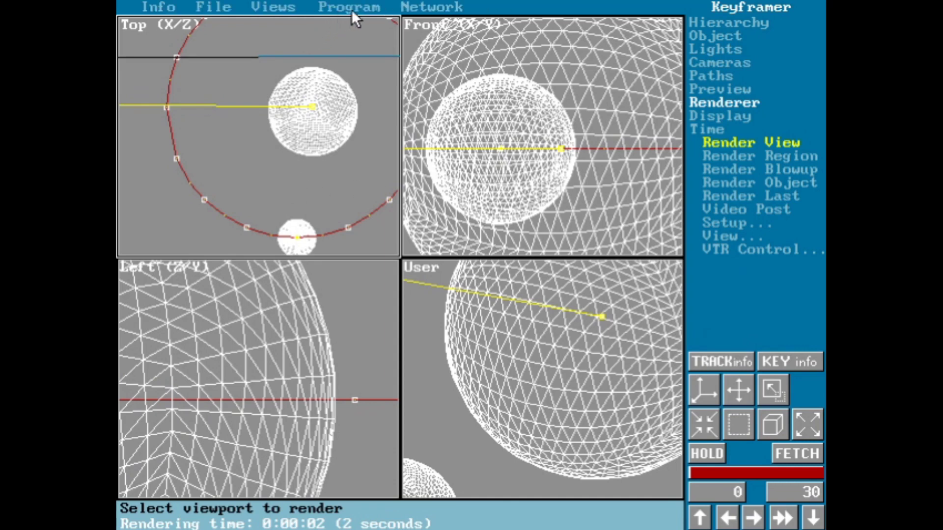
# Switch to the Materials editor and view the image EARTH.TGA from the C:\3DS4\MAPS directory.
pyautogui.click(353, 5)
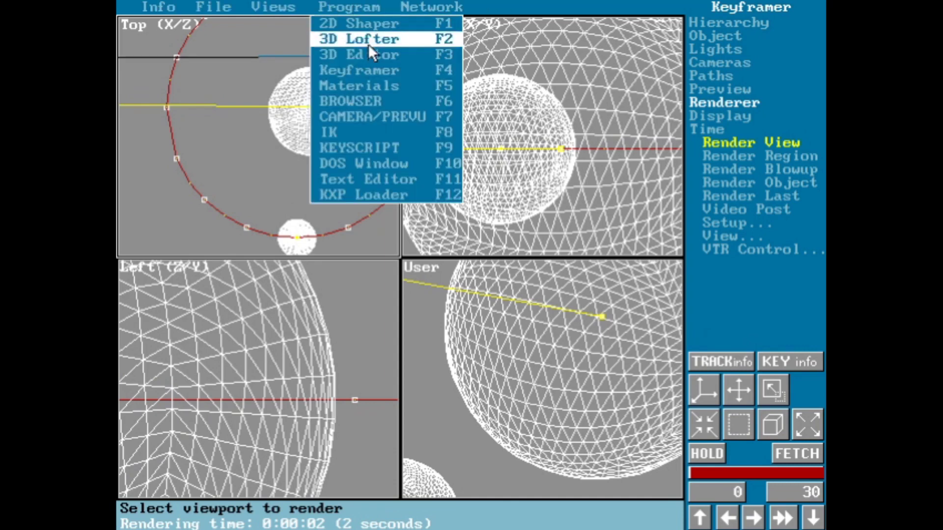
pyautogui.click(378, 87)
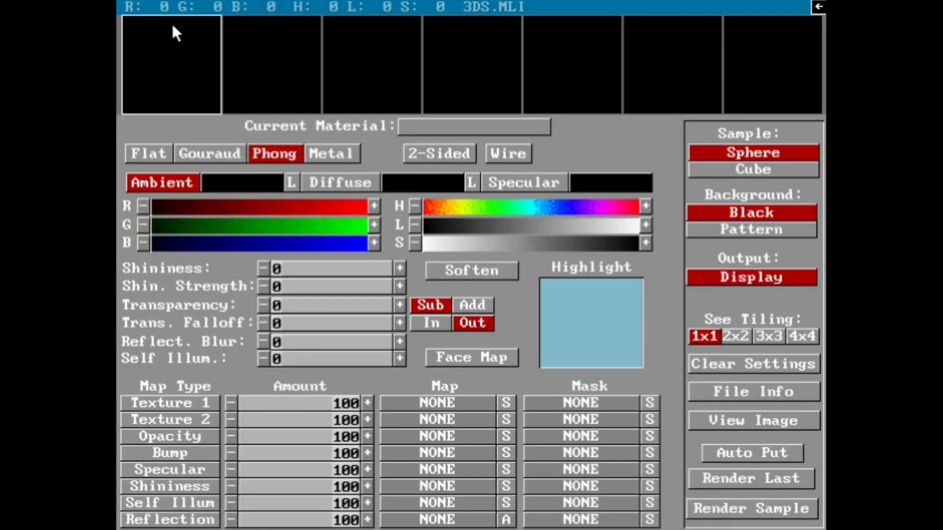
pyautogui.click(738, 422)
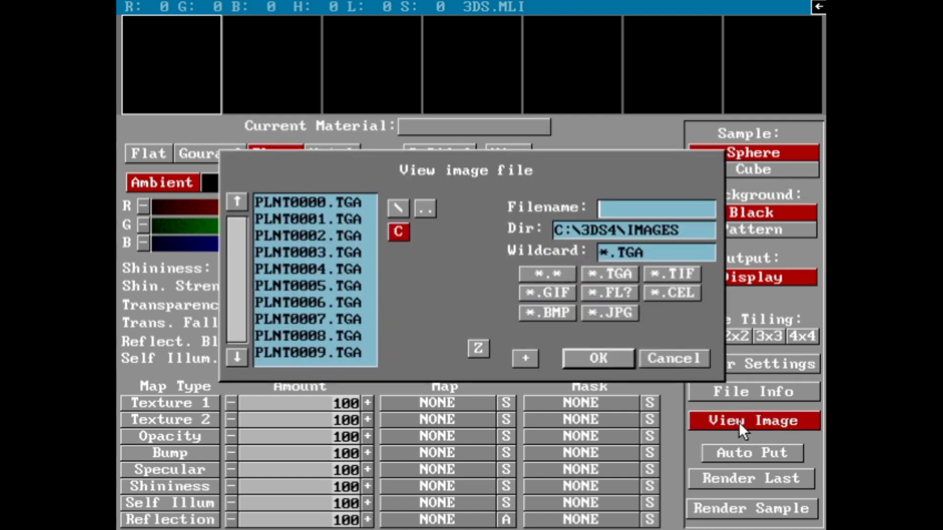
pyautogui.click(425, 200)
pyautogui.click(294, 285)
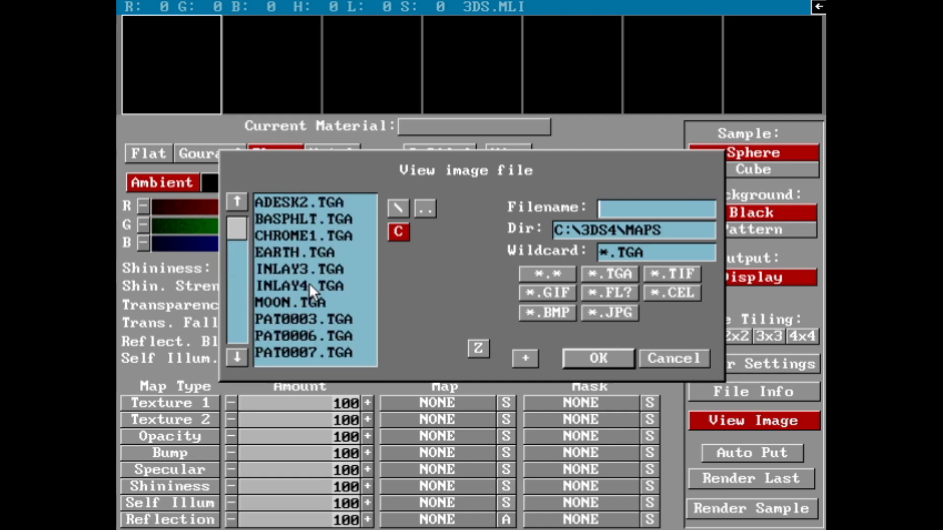
pyautogui.moveTo(235, 225)
pyautogui.mouseDown()
pyautogui.moveTo(240, 343)
pyautogui.moveTo(240, 224)
pyautogui.mouseUp()
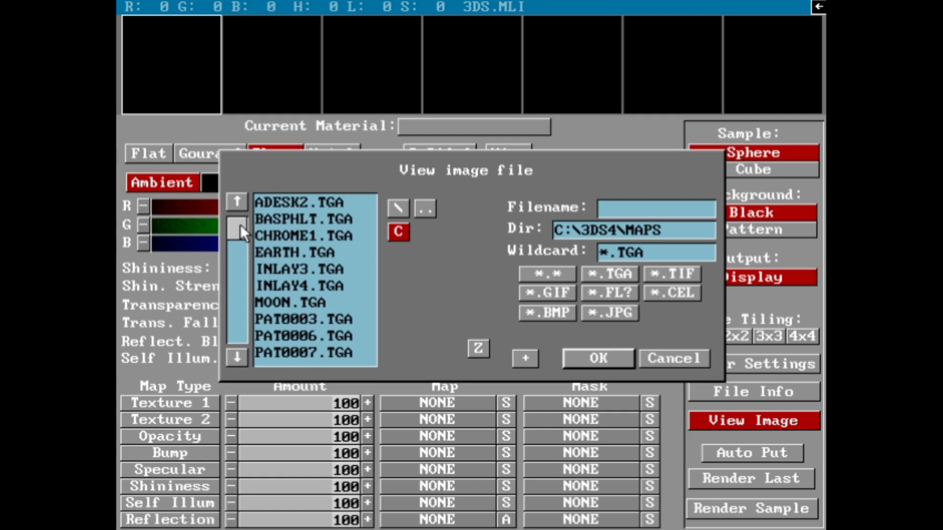
pyautogui.doubleClick(275, 249)
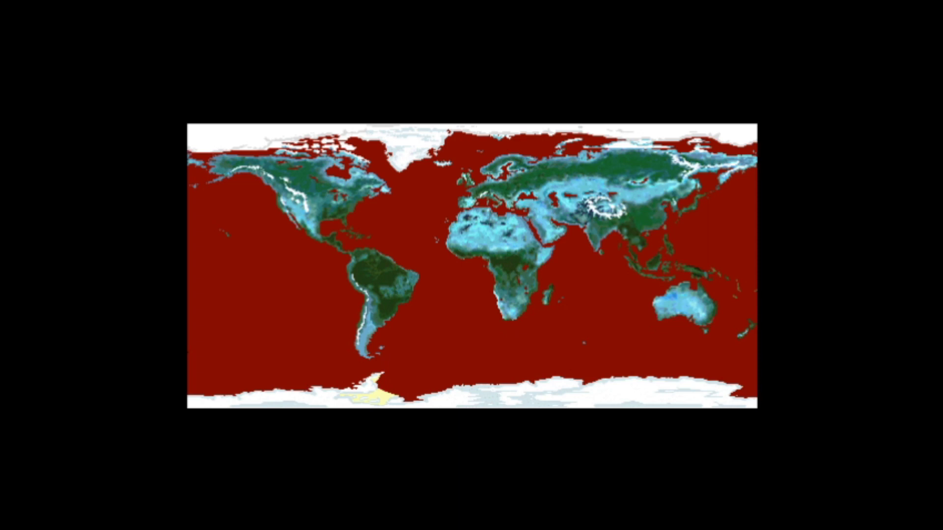
pyautogui.press('Escape')
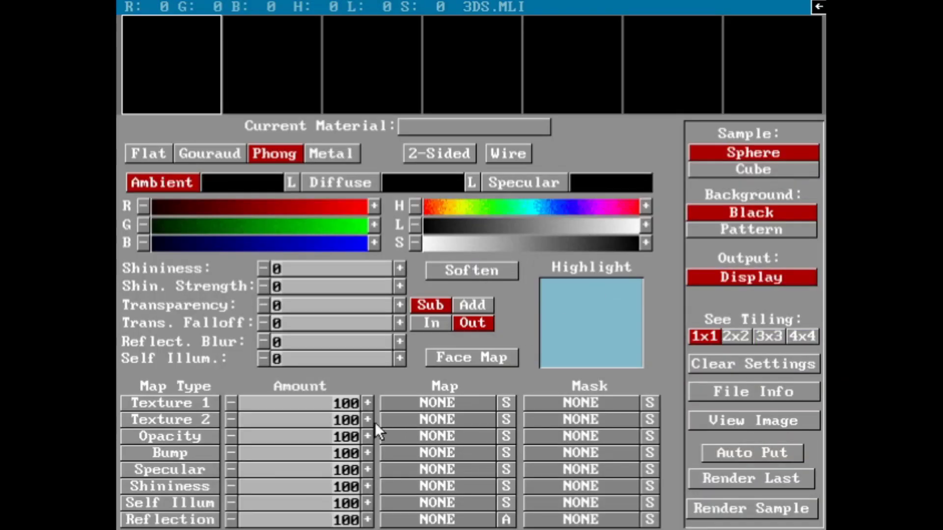
# Assign EARTH.TGA as the Texture 1 map and set the source in its mapping parameters to RGB Tint.
pyautogui.click(409, 416)
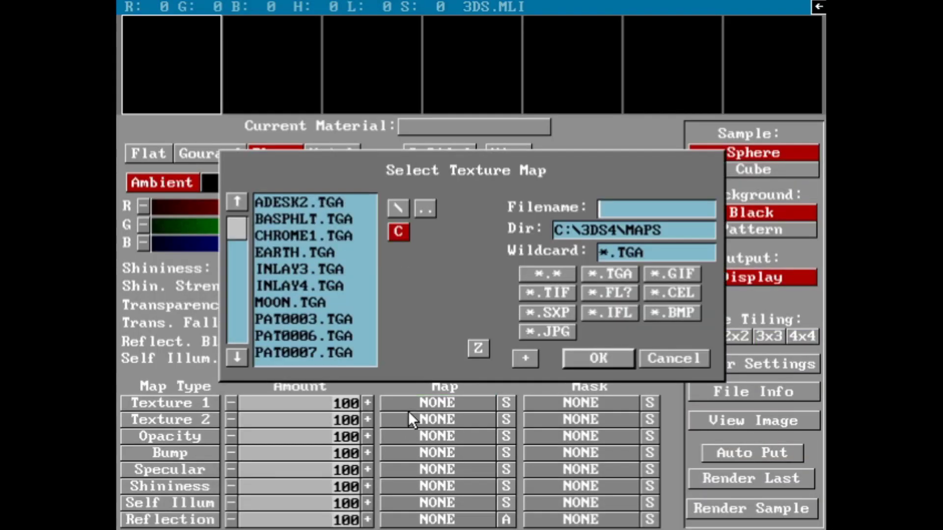
pyautogui.doubleClick(287, 253)
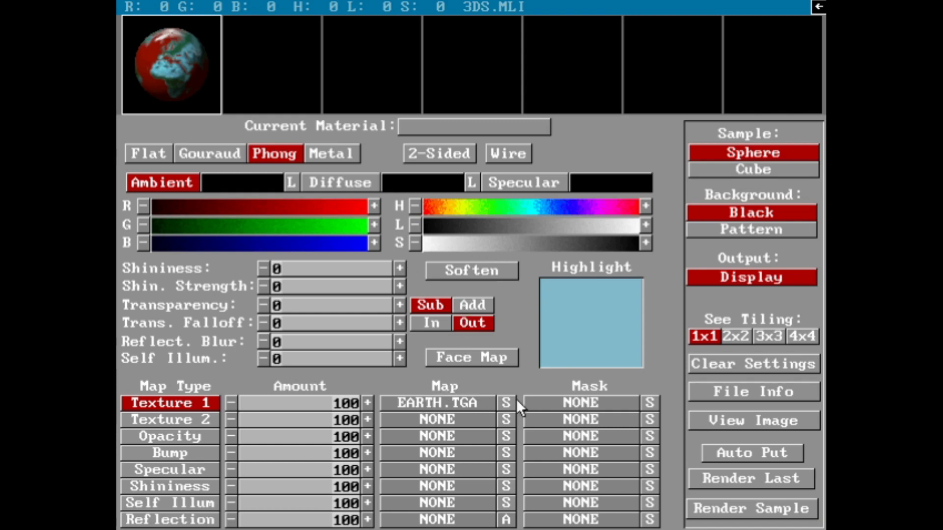
pyautogui.click(496, 400)
pyautogui.rightClick(498, 401)
pyautogui.click(500, 400)
pyautogui.click(381, 391)
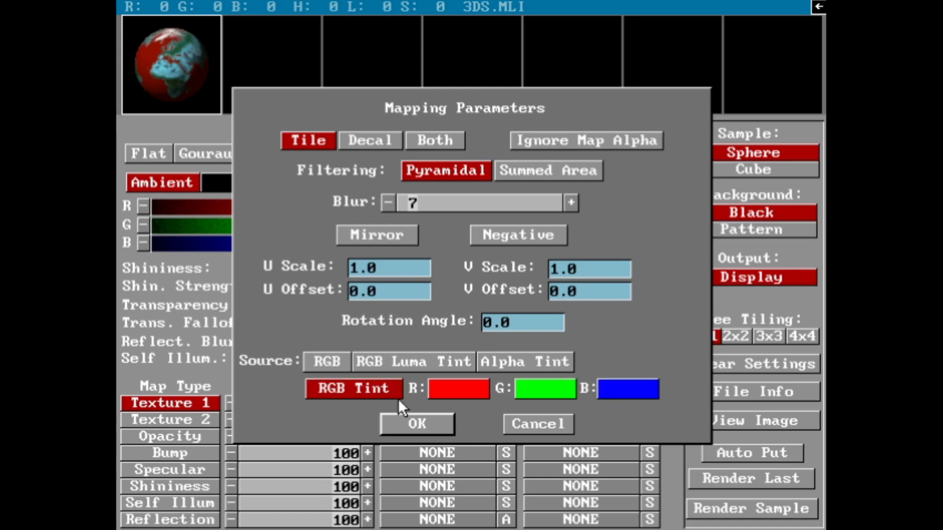
# Set the map's R tint colour to pure blue, with R 0, G 0 and B 255.
pyautogui.click(455, 391)
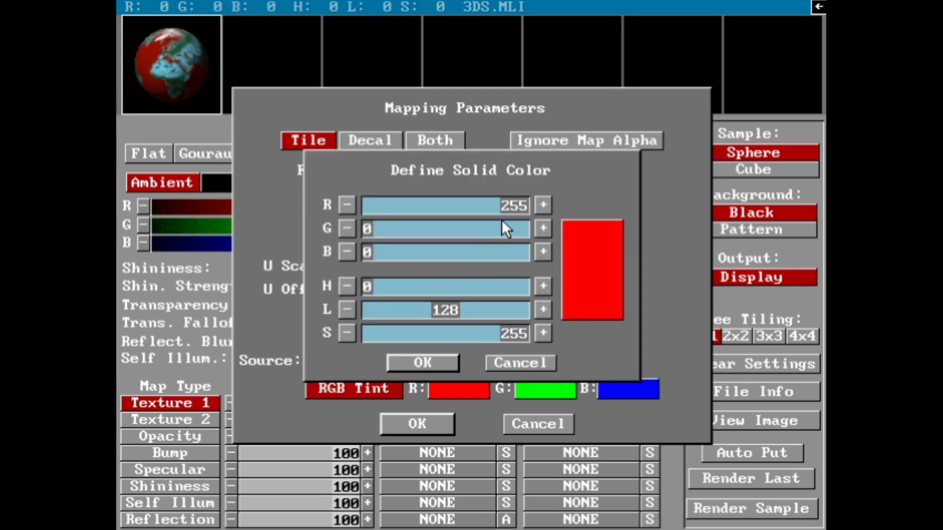
pyautogui.moveTo(371, 260); pyautogui.dragTo(577, 254)
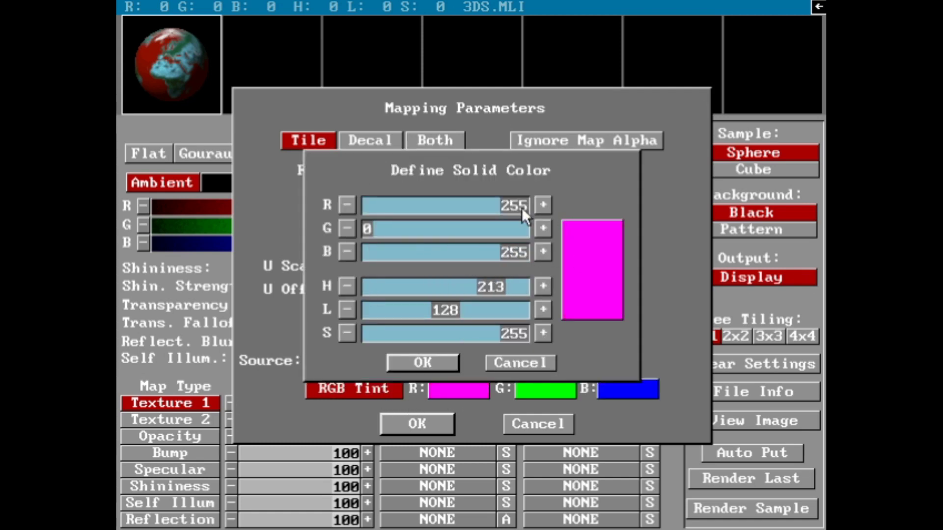
pyautogui.moveTo(522, 206); pyautogui.dragTo(328, 216)
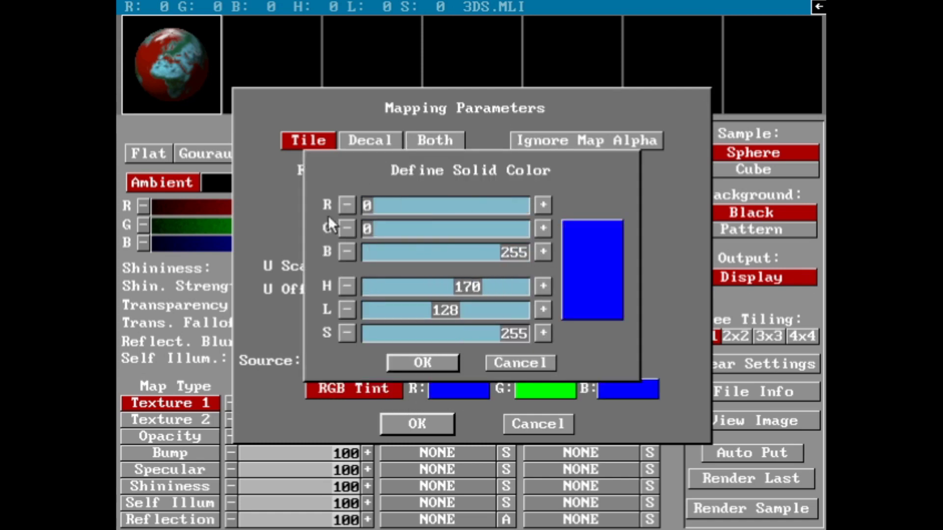
pyautogui.click(421, 357)
# Set the map's B tint colour to pure red, R 255, G 0, B 0, accept the mapping parameters and re-render the sample sphere.
pyautogui.click(636, 392)
pyautogui.moveTo(511, 249); pyautogui.dragTo(277, 241)
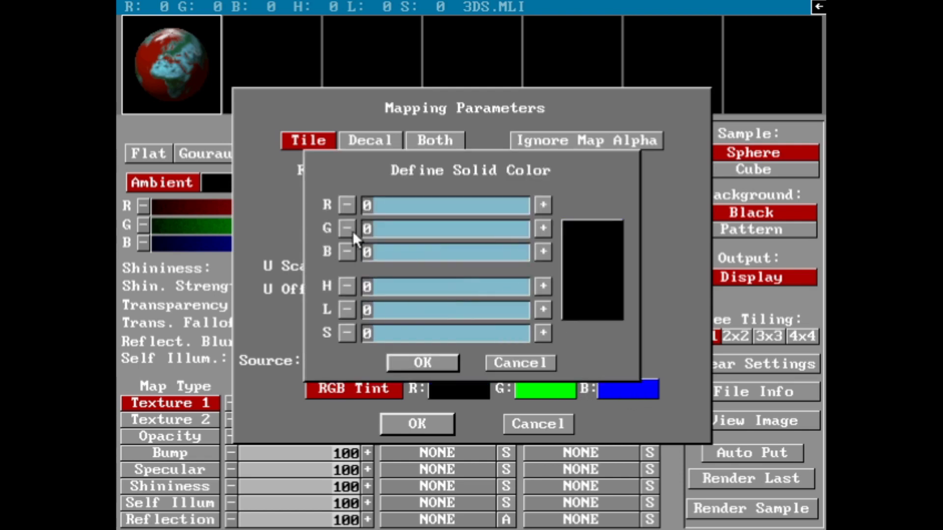
pyautogui.moveTo(366, 204); pyautogui.dragTo(560, 208)
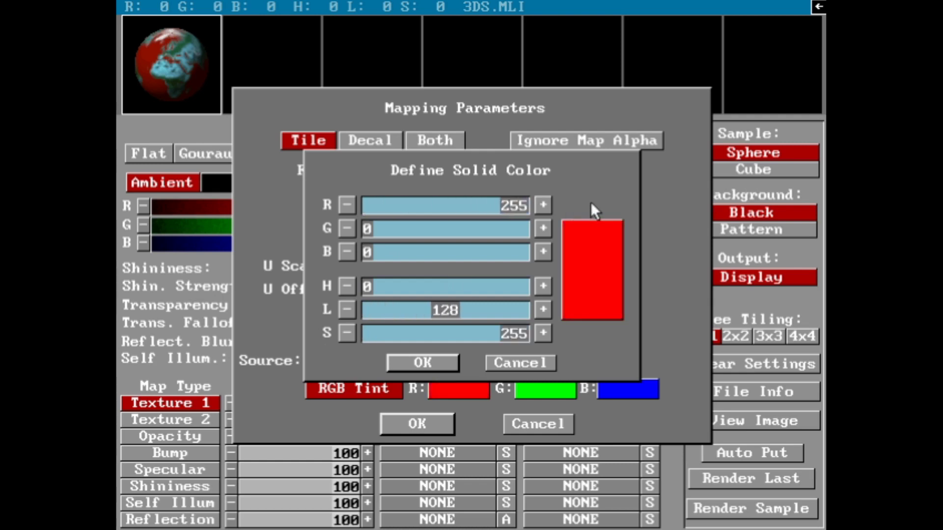
pyautogui.click(454, 364)
pyautogui.click(437, 423)
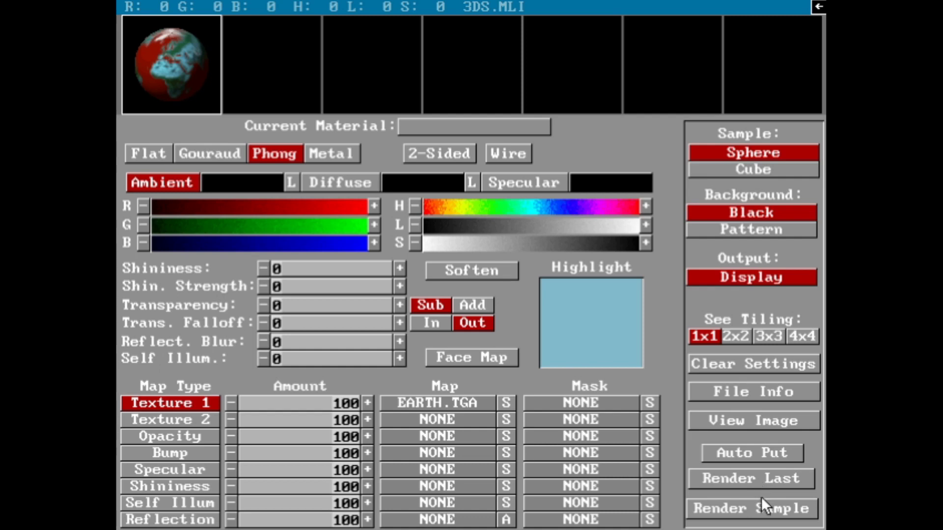
pyautogui.click(763, 509)
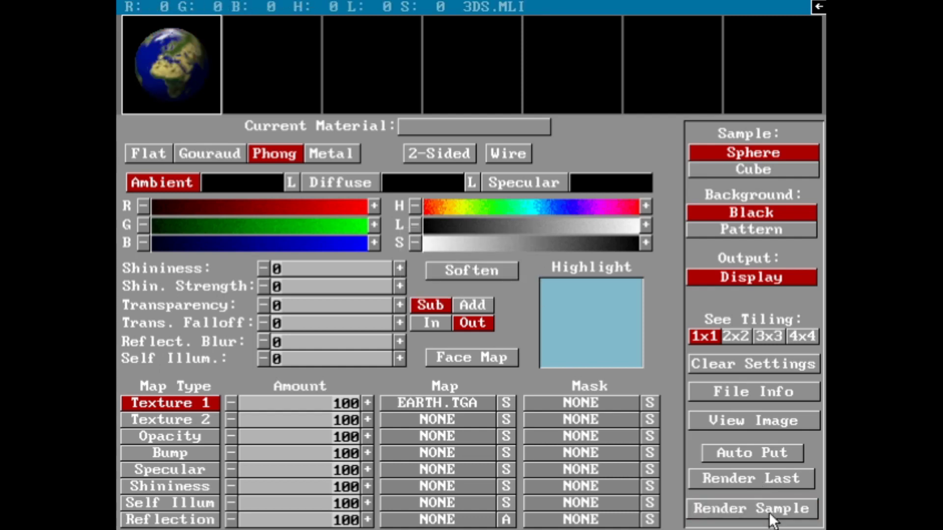
# Name the current material EARTHB and put it into the material library.
pyautogui.click(464, 124)
pyautogui.write('EARTH')
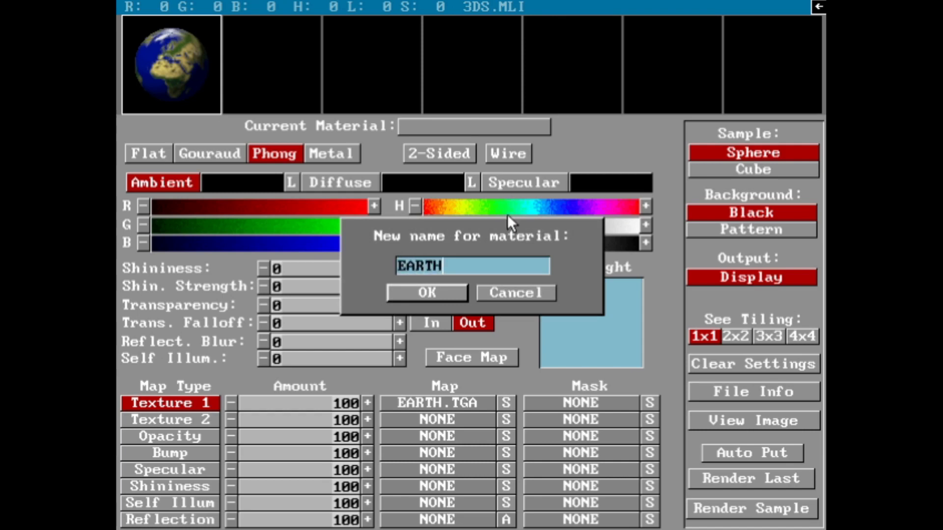
pyautogui.write('B')
pyautogui.click(427, 292)
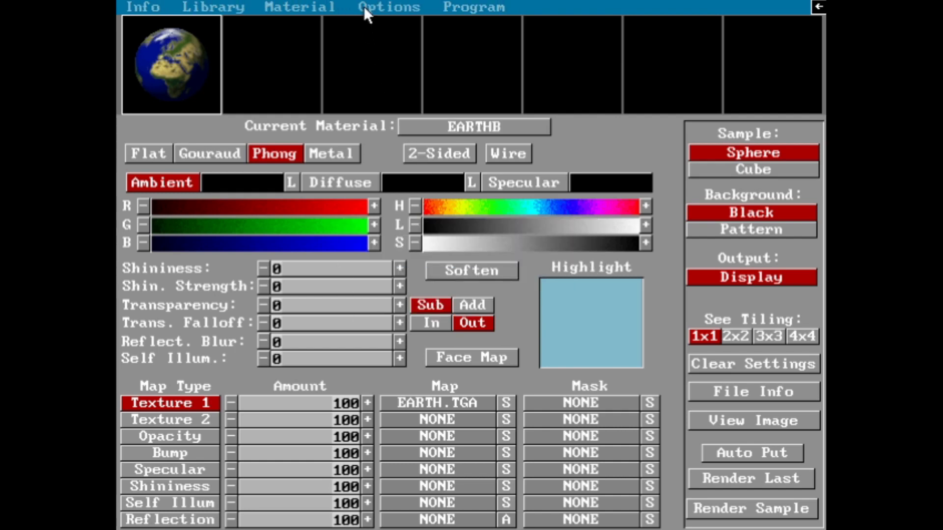
pyautogui.click(314, 3)
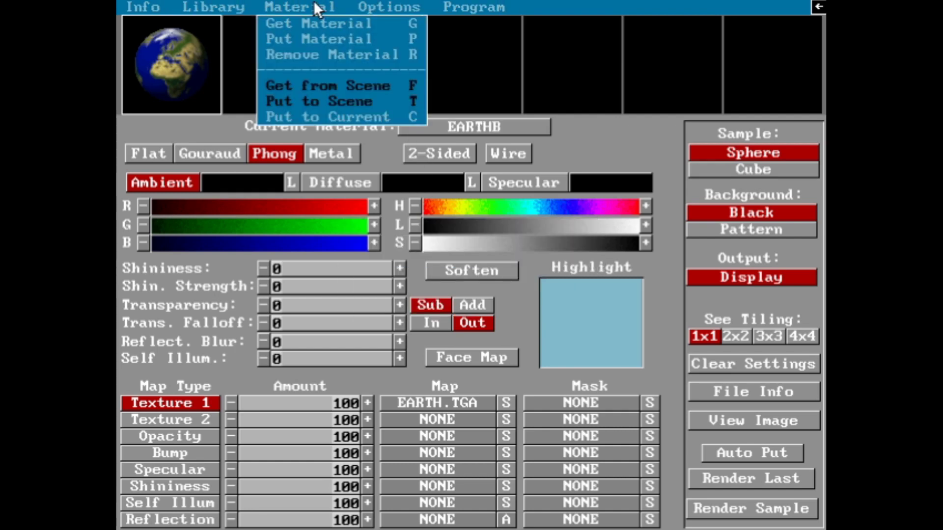
pyautogui.click(315, 39)
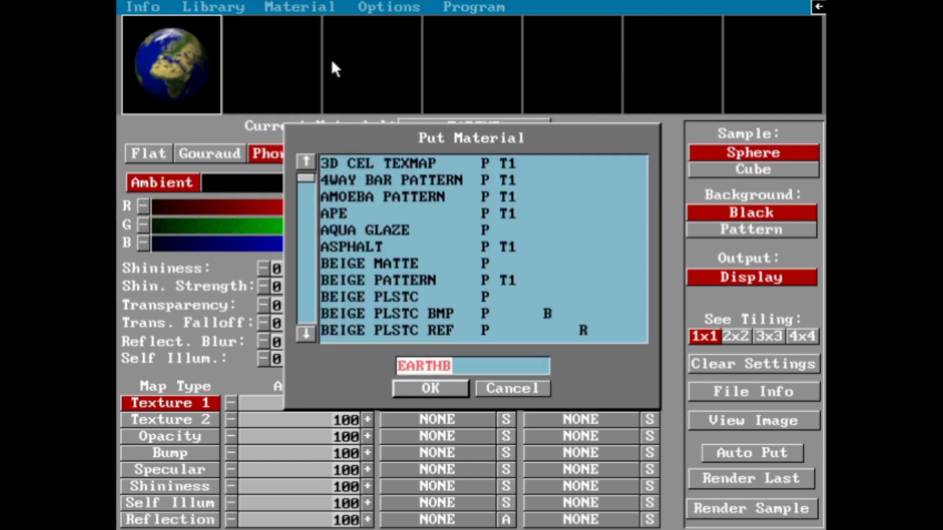
pyautogui.click(458, 388)
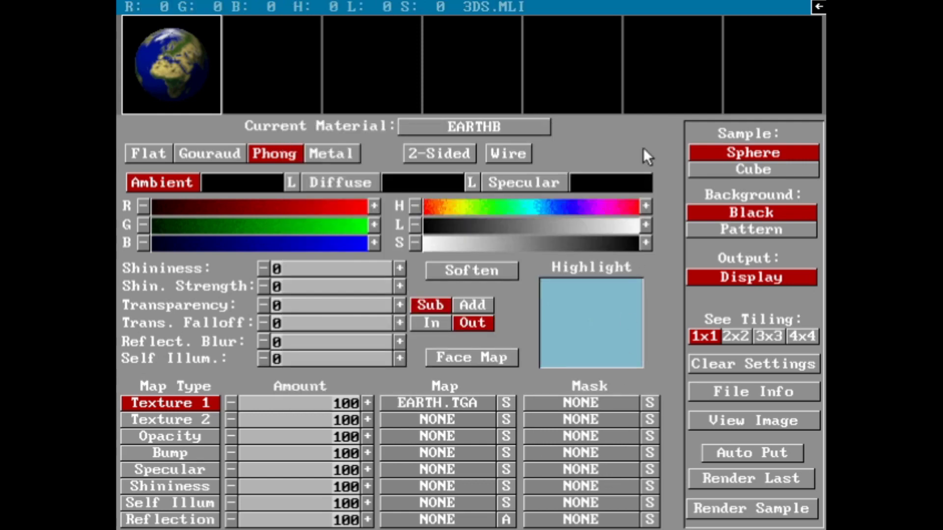
# Save the material library under the filename 3DS in C:\3DS4\MATLIBS, overwriting the existing file.
pyautogui.moveTo(269, 8)
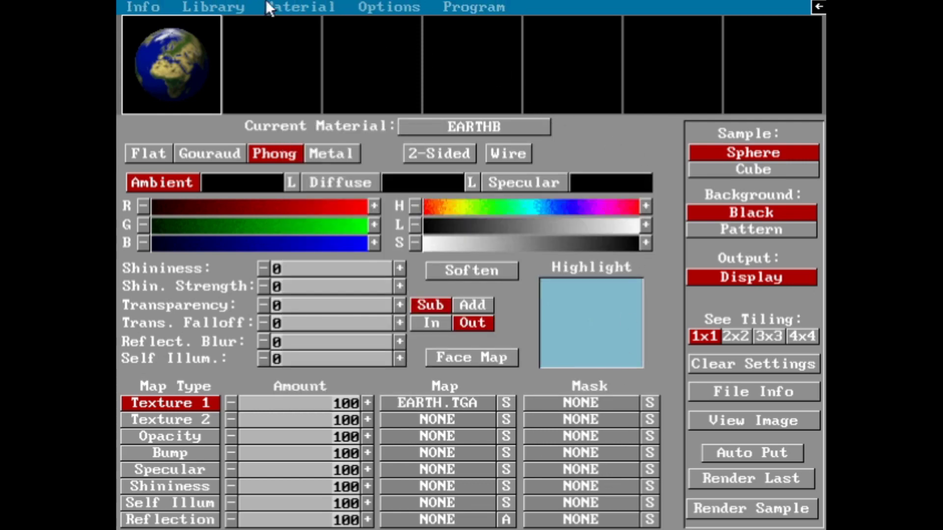
pyautogui.click(237, 8)
pyautogui.click(238, 75)
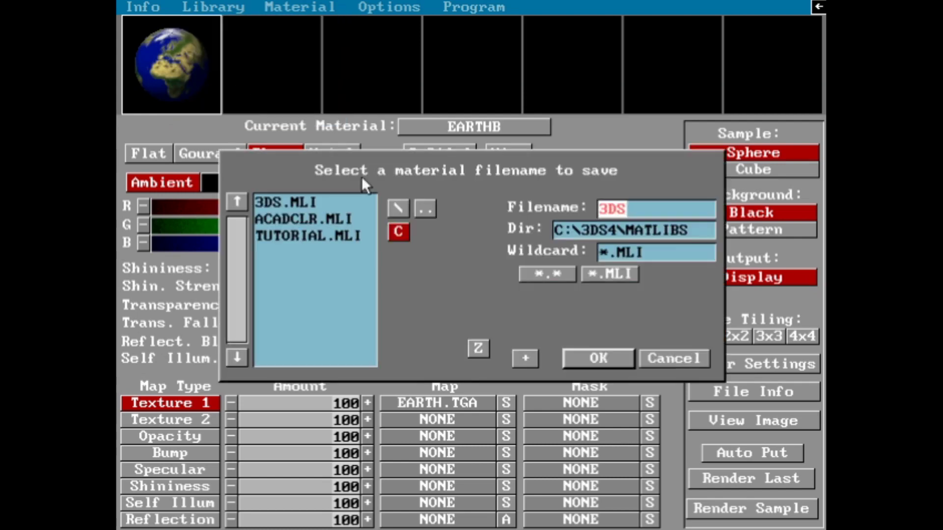
pyautogui.click(594, 359)
pyautogui.click(432, 292)
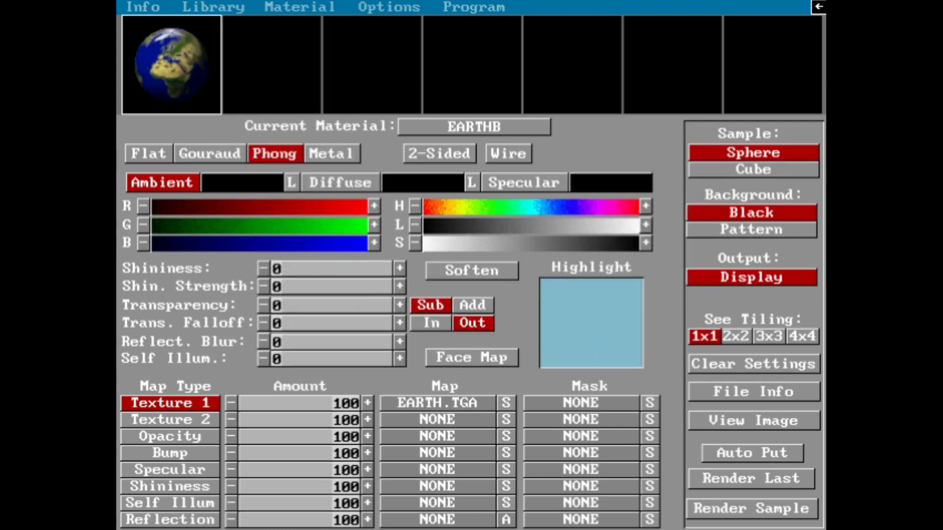
# Leave the Materials editor and switch to the 3D Editor.
pyautogui.click(369, 5)
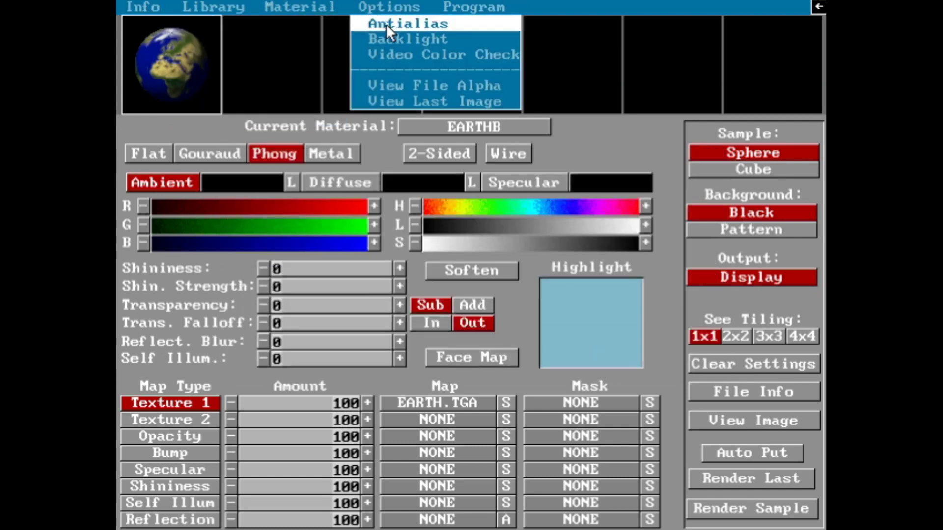
pyautogui.click(473, 6)
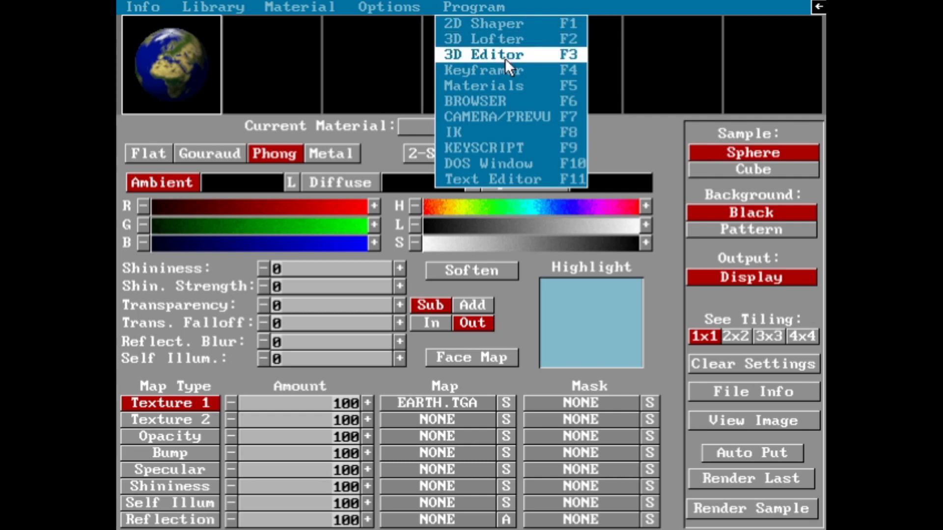
pyautogui.click(511, 69)
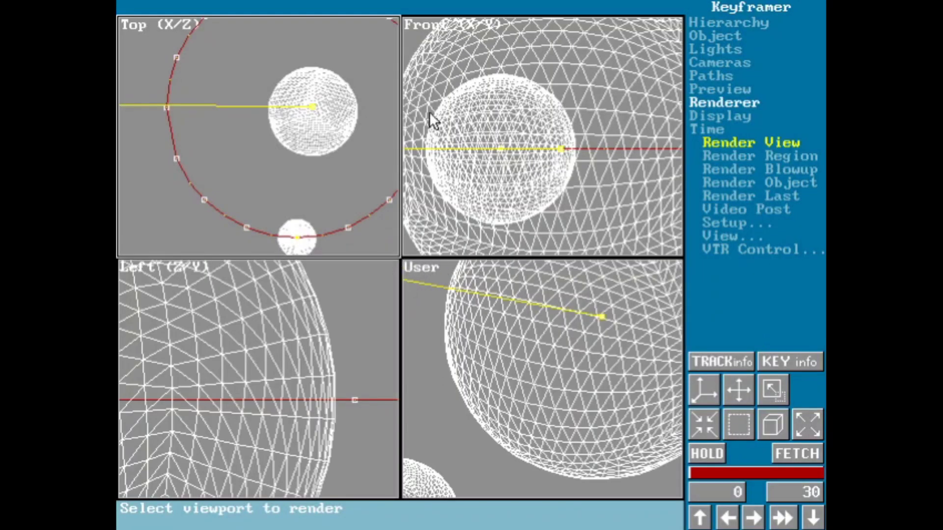
pyautogui.moveTo(546, 7)
pyautogui.click(369, 8)
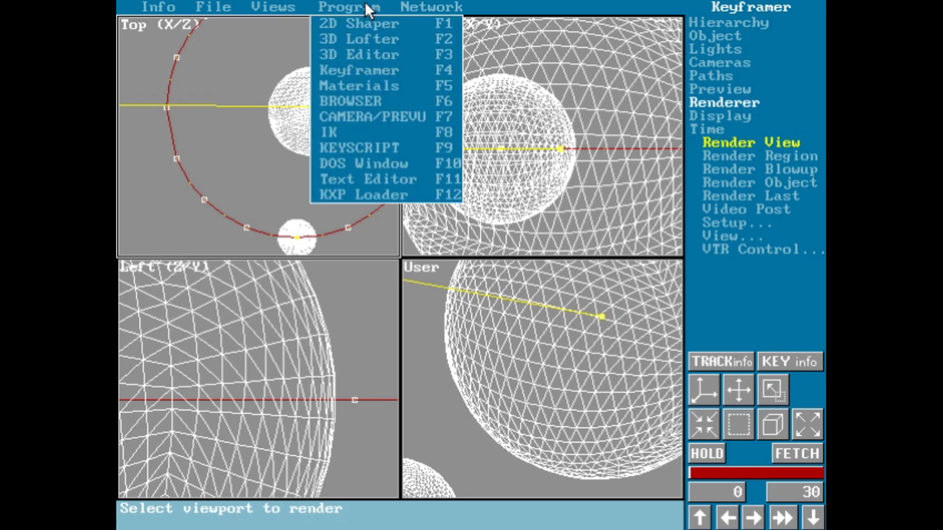
pyautogui.click(387, 51)
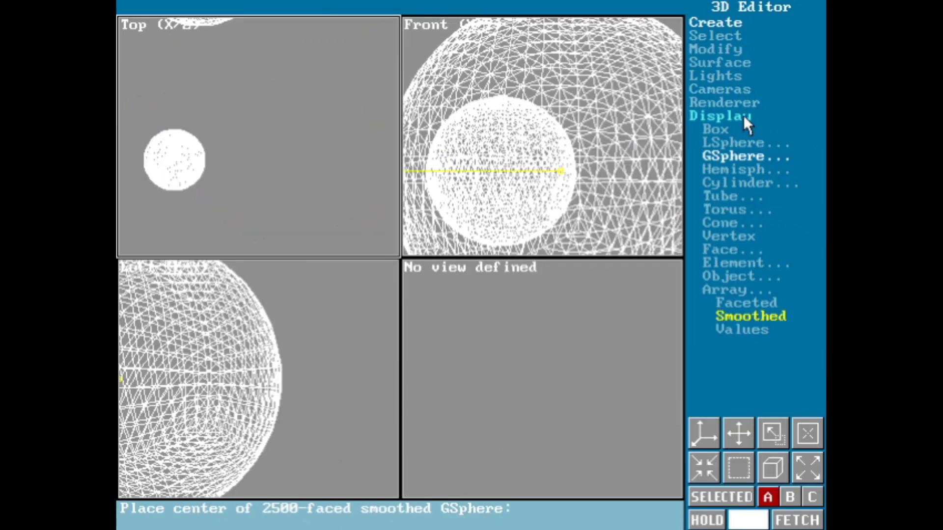
# Choose EARTHB from the 3DS material library as the current surface material.
pyautogui.click(741, 62)
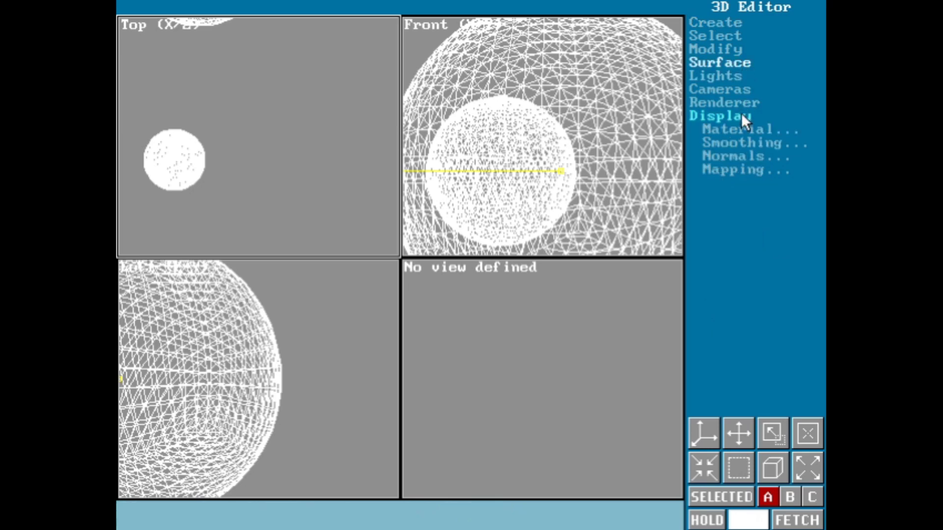
pyautogui.click(746, 129)
pyautogui.click(742, 183)
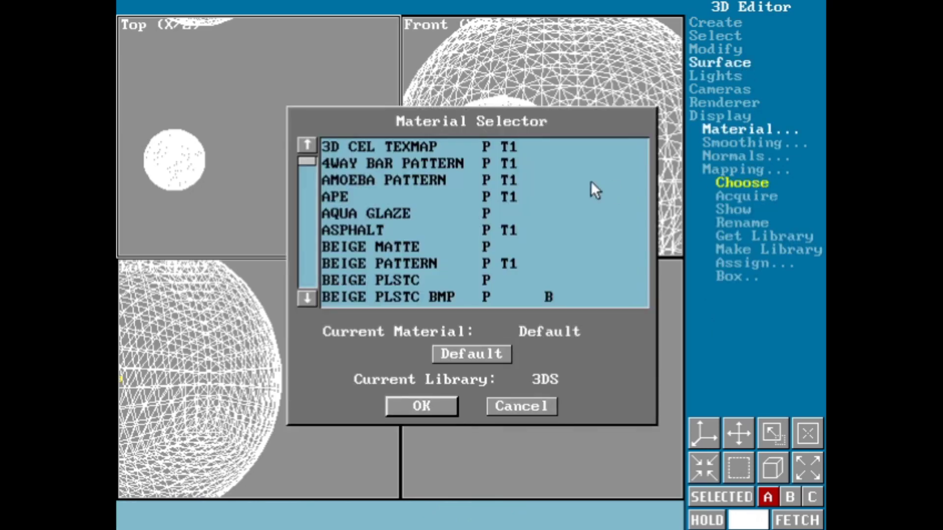
pyautogui.moveTo(308, 160); pyautogui.dragTo(305, 205)
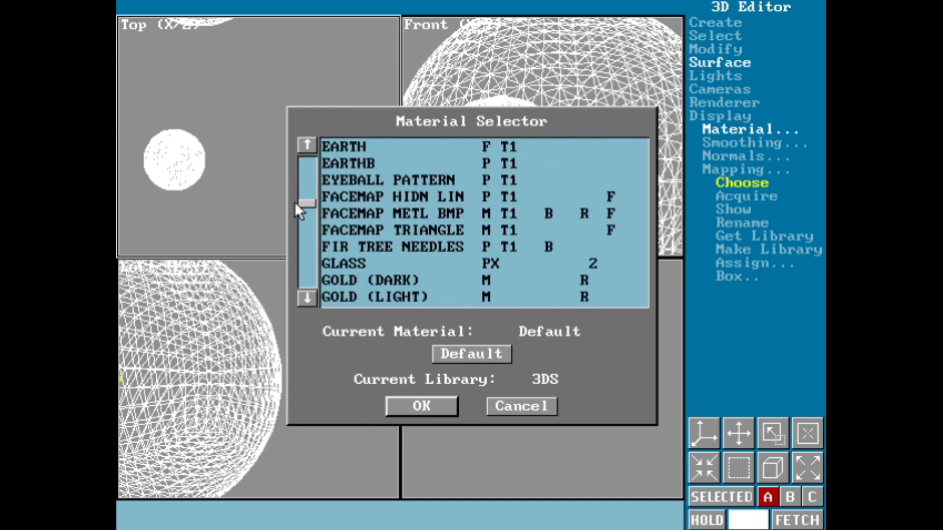
pyautogui.doubleClick(375, 162)
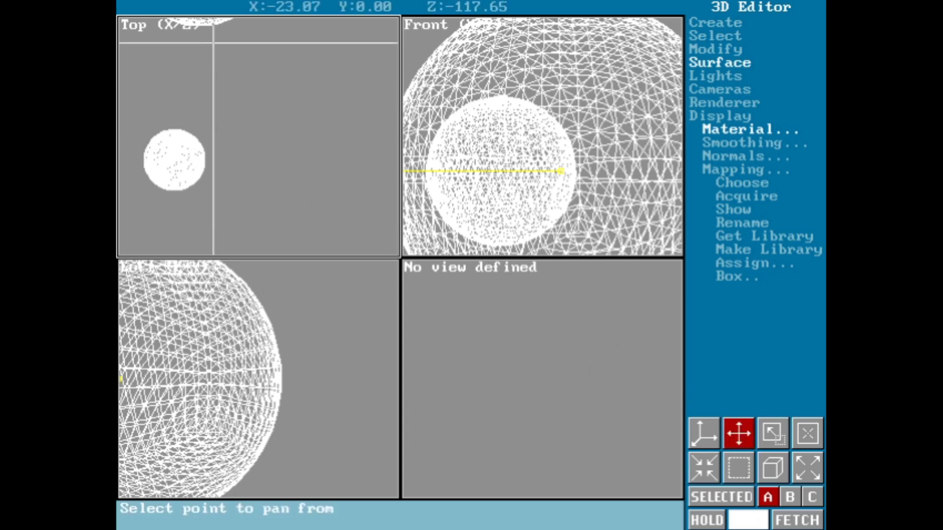
# Assign the EARTHB material to the larger sphere in the Top view and accept the assignment.
pyautogui.click(242, 143)
pyautogui.click(267, 231)
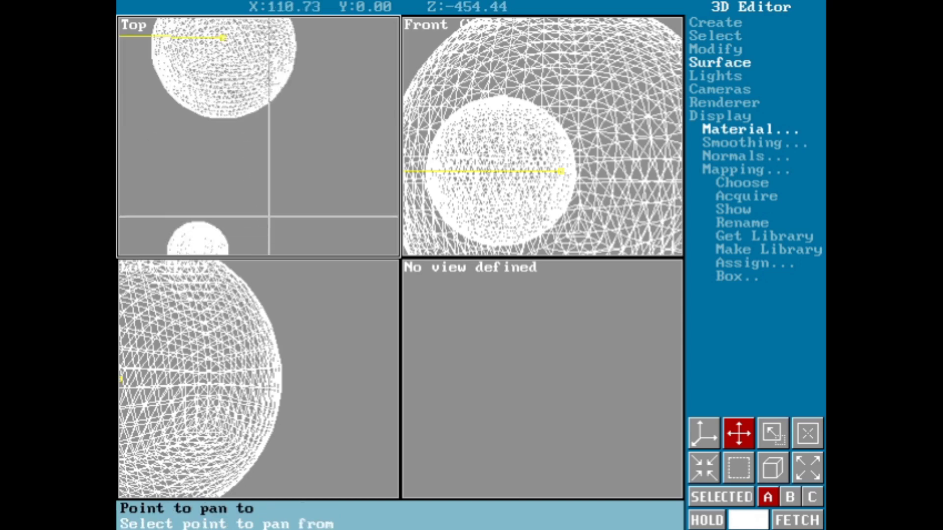
pyautogui.click(267, 148)
pyautogui.click(285, 105)
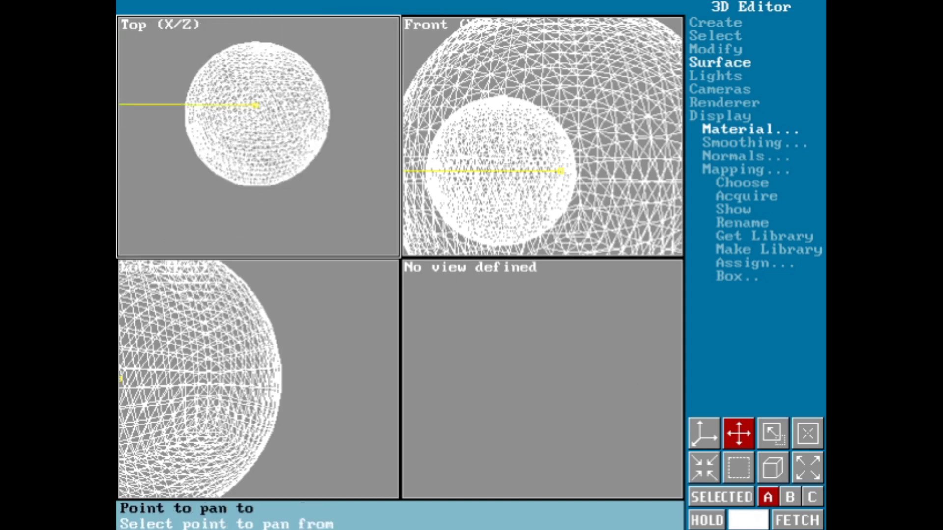
pyautogui.click(803, 464)
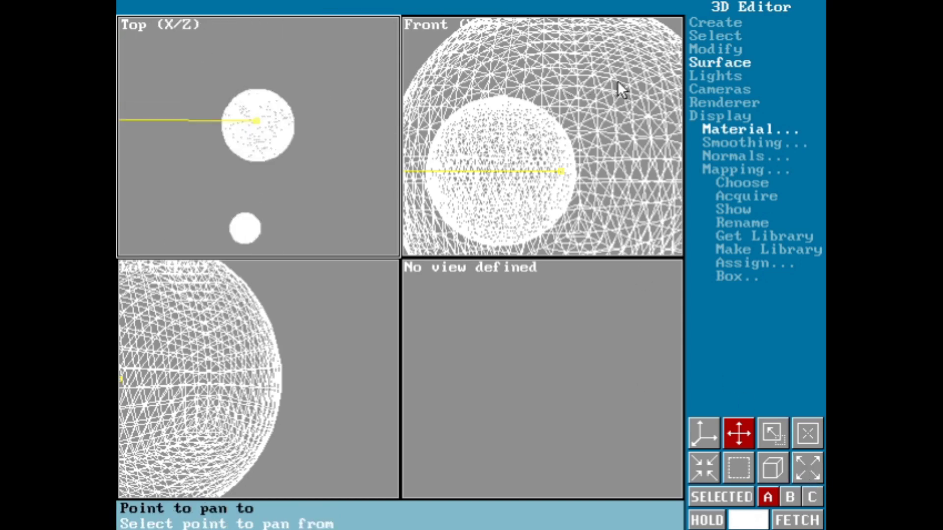
pyautogui.click(724, 180)
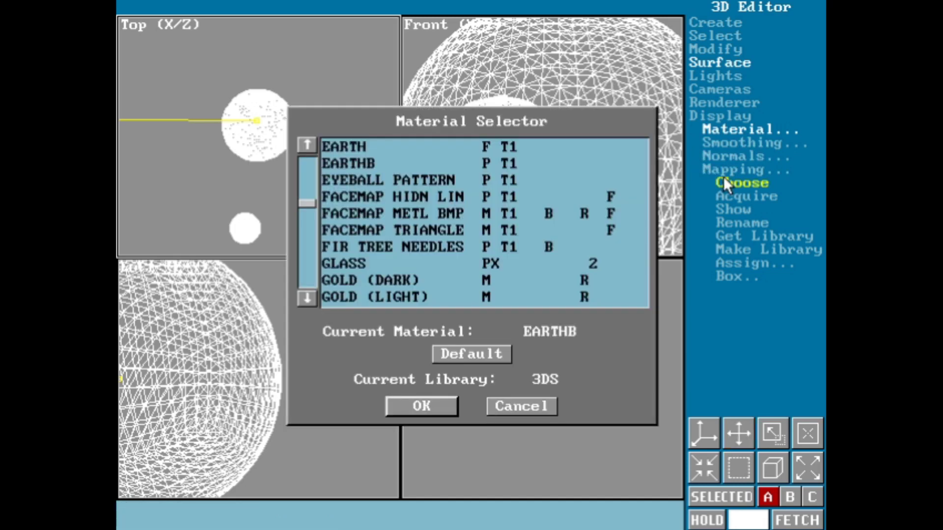
pyautogui.rightClick(724, 181)
pyautogui.click(759, 261)
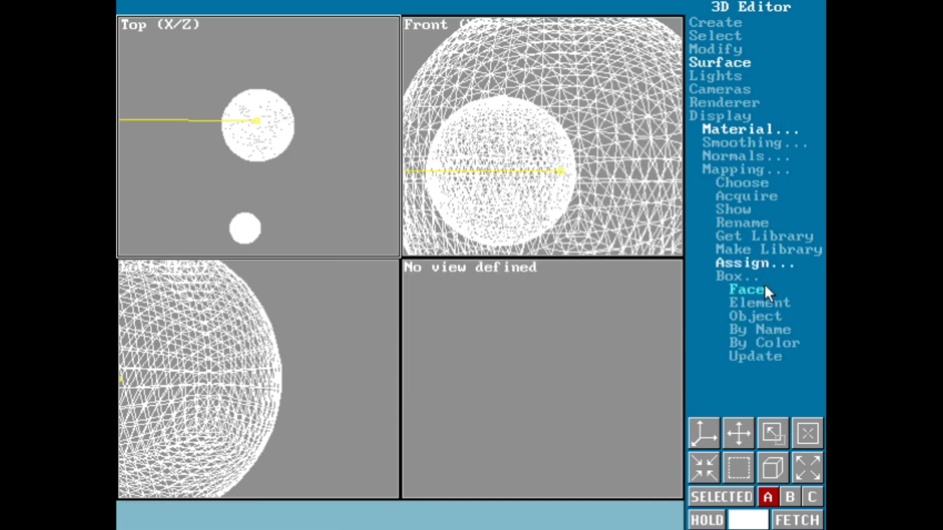
pyautogui.click(773, 317)
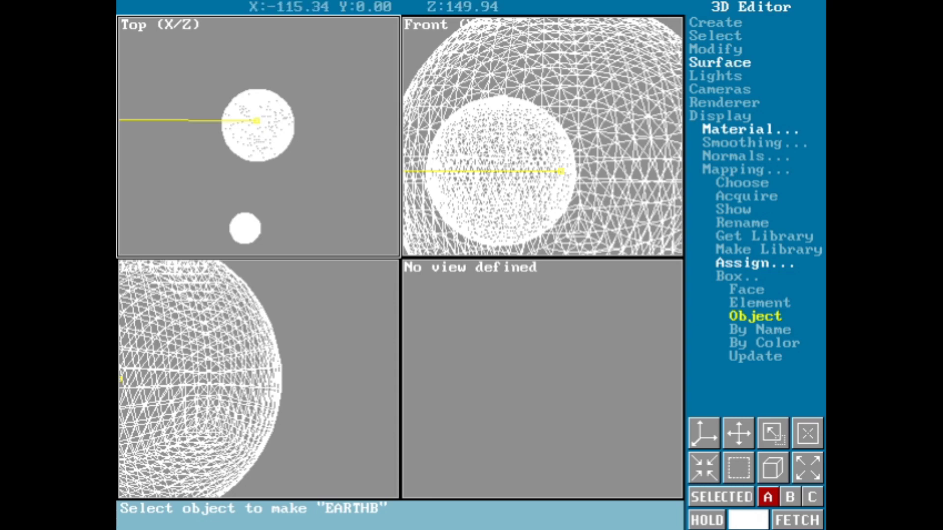
pyautogui.click(270, 132)
pyautogui.click(385, 285)
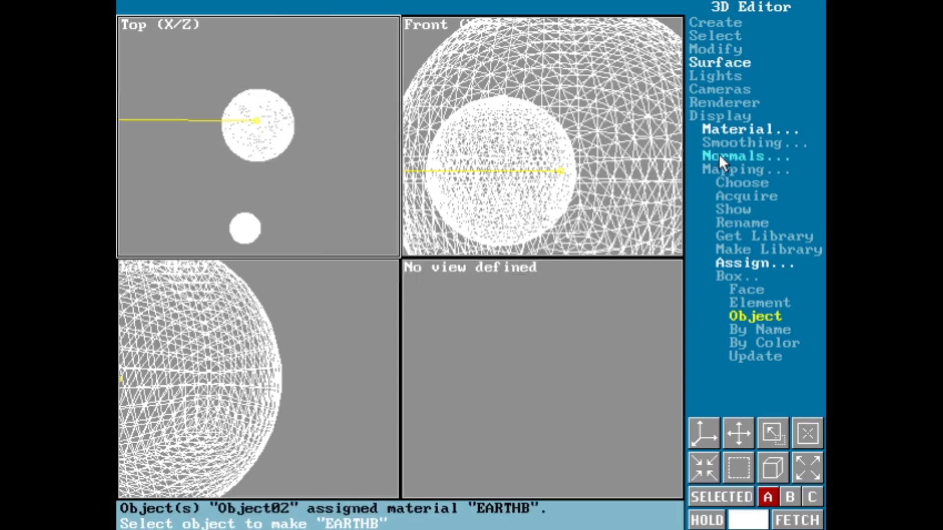
# Set the mapping type to Spherical and apply the mapping coordinates to the larger sphere.
pyautogui.click(738, 166)
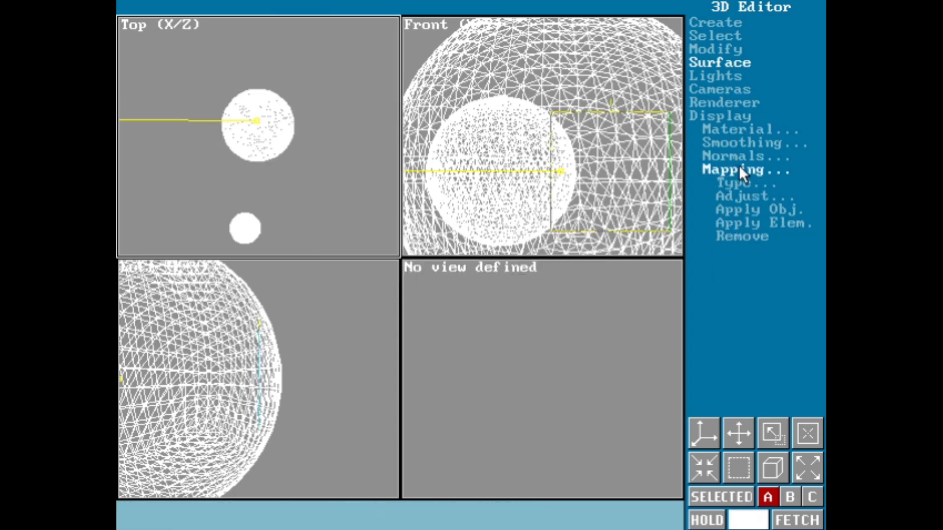
pyautogui.click(751, 208)
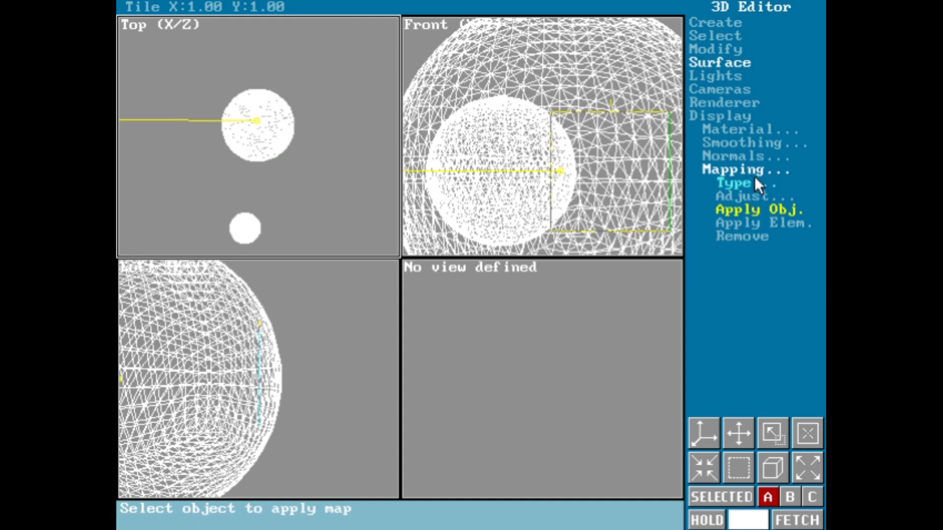
pyautogui.click(759, 185)
pyautogui.click(759, 279)
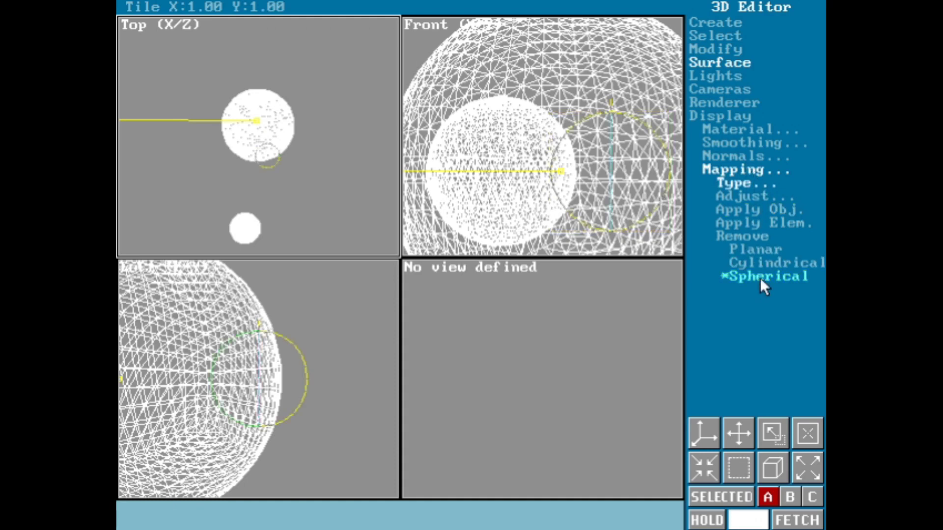
pyautogui.click(758, 210)
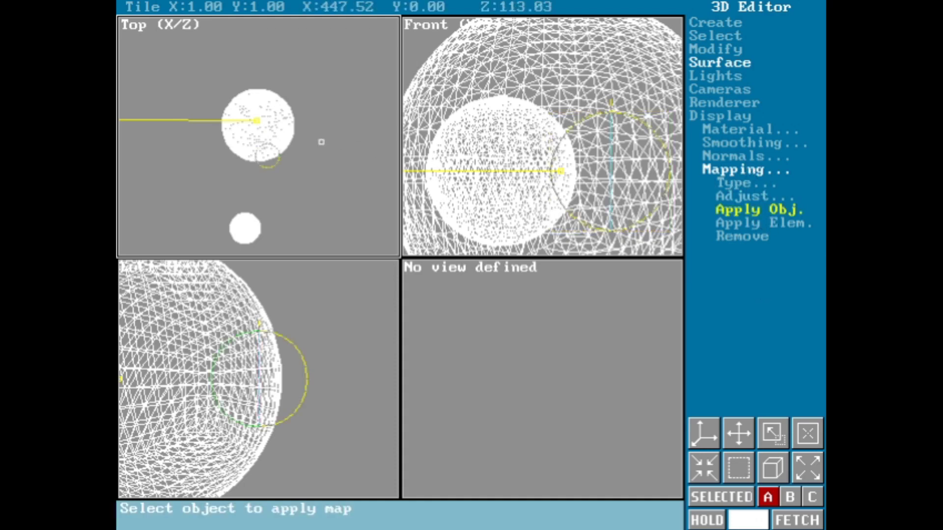
pyautogui.click(286, 134)
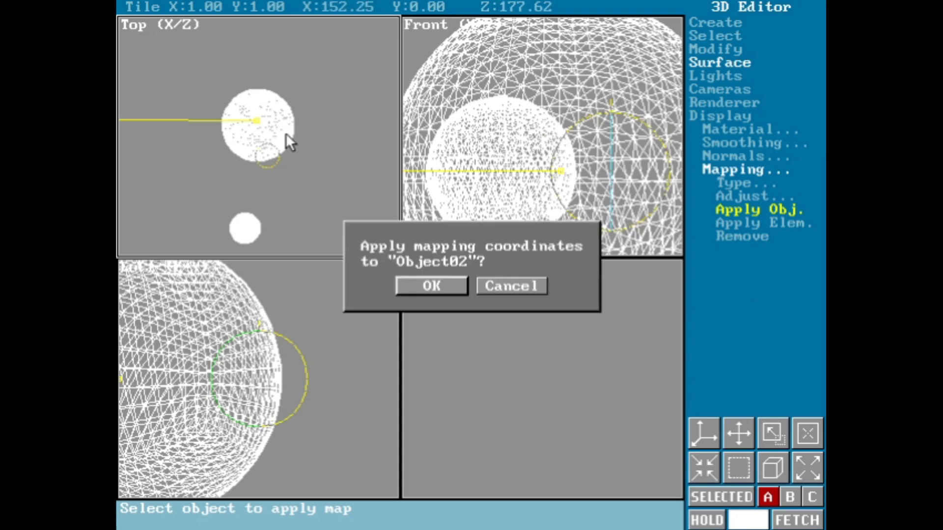
pyautogui.click(423, 286)
# Render the Top viewport as a still image to the display with Metal shading limit, then close the rendered picture.
pyautogui.click(725, 103)
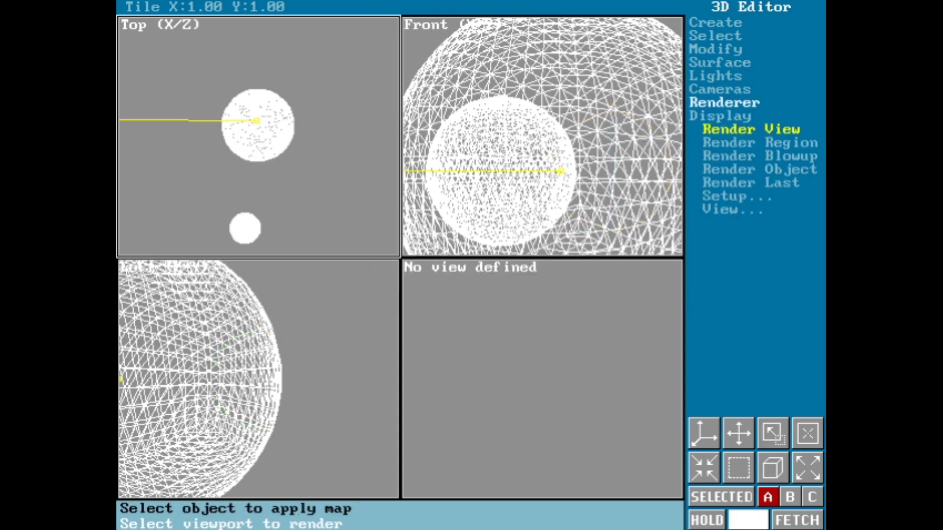
pyautogui.click(317, 123)
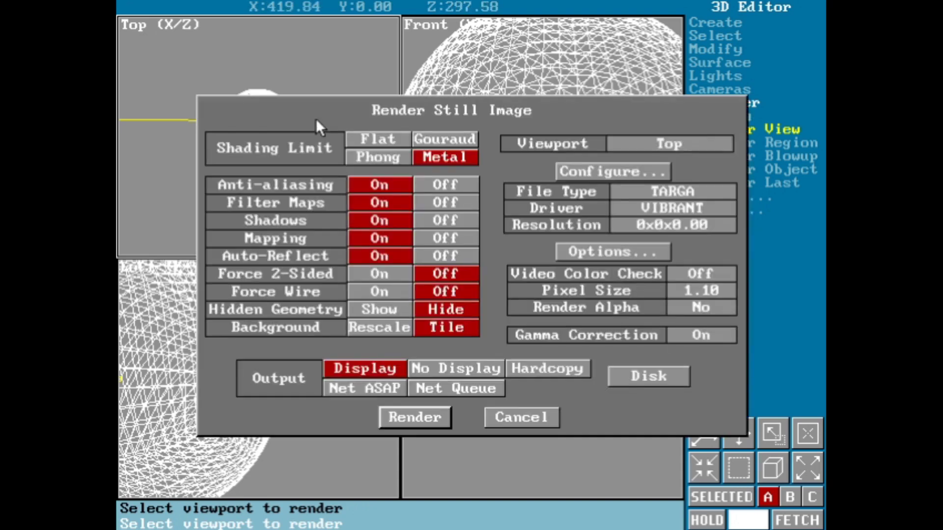
pyautogui.click(414, 418)
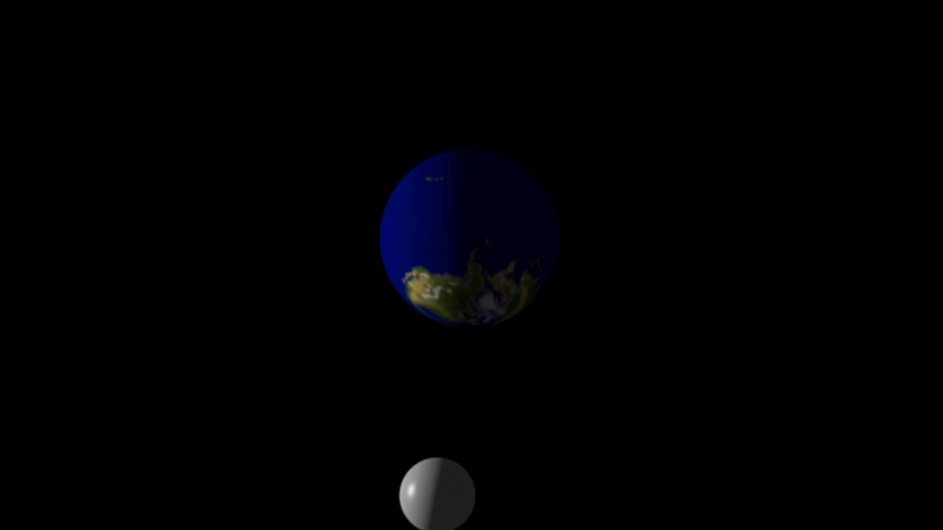
pyautogui.press('Escape')
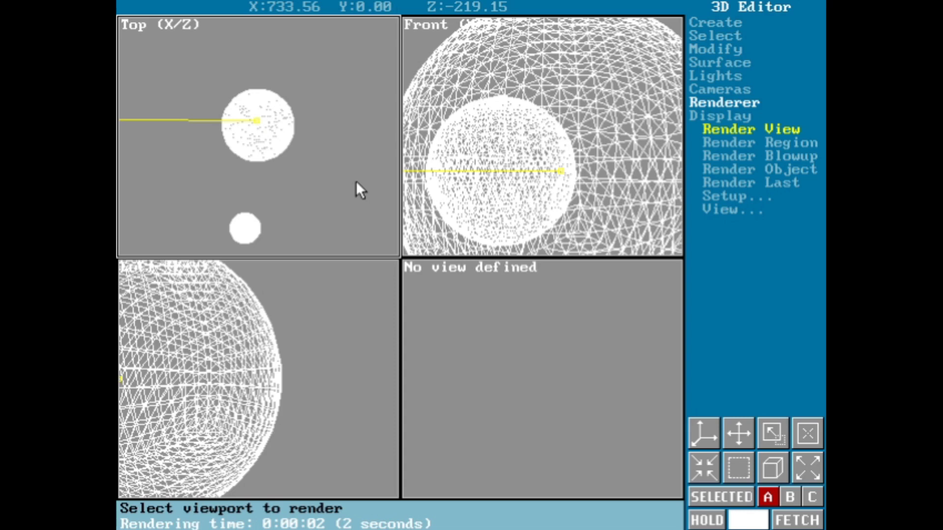
pyautogui.moveTo(347, 7)
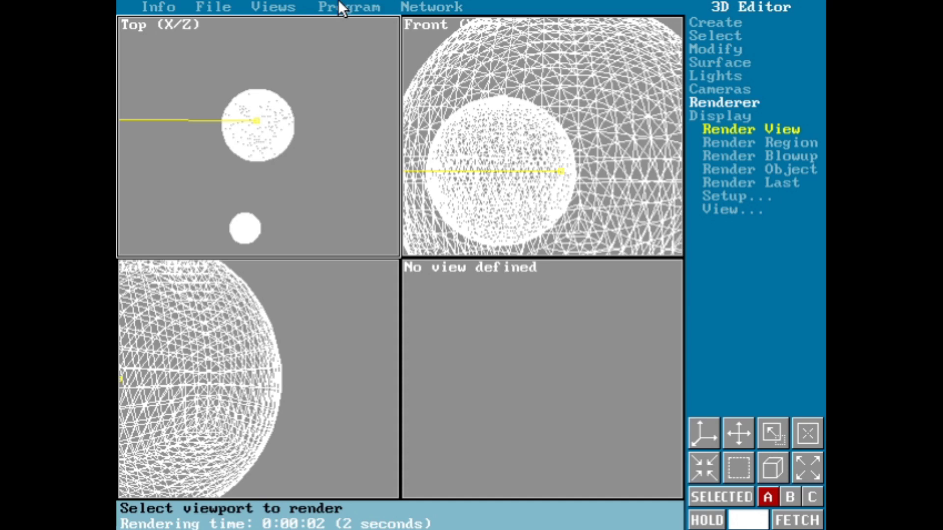
pyautogui.click(208, 6)
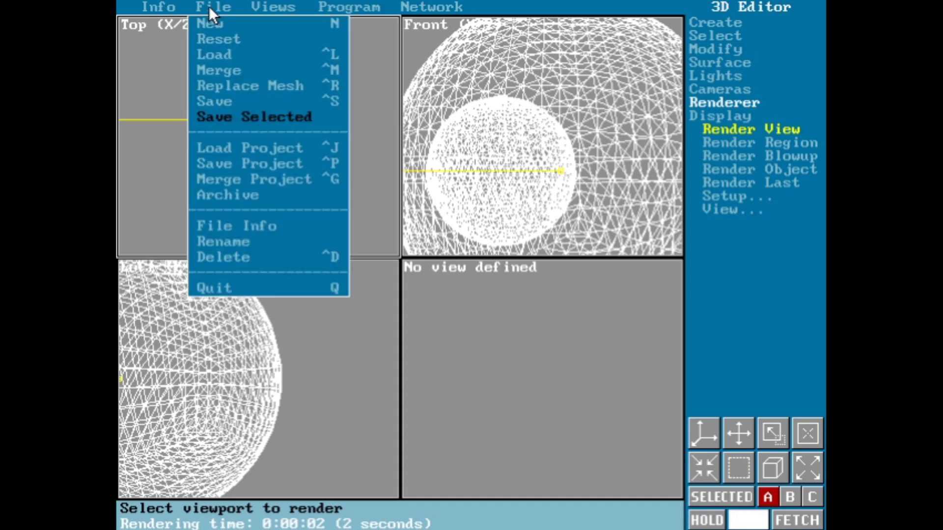
pyautogui.click(231, 55)
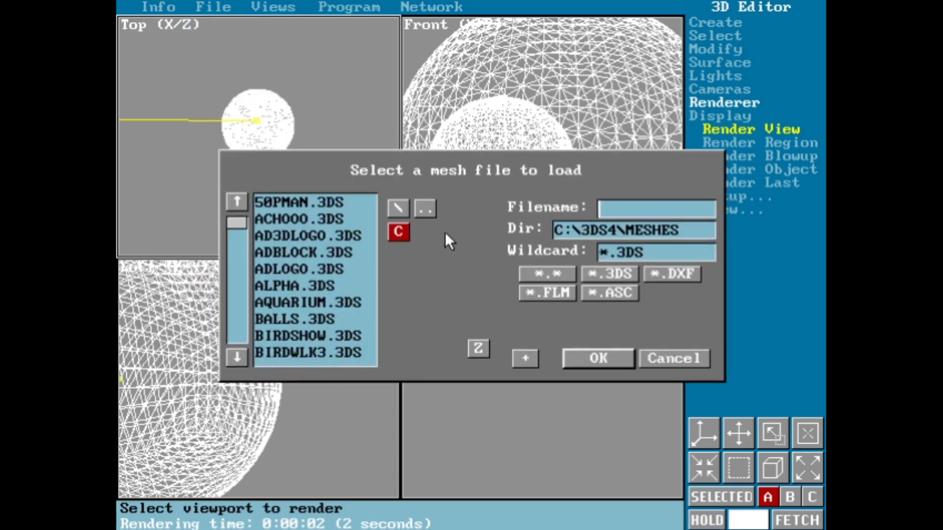
pyautogui.click(425, 210)
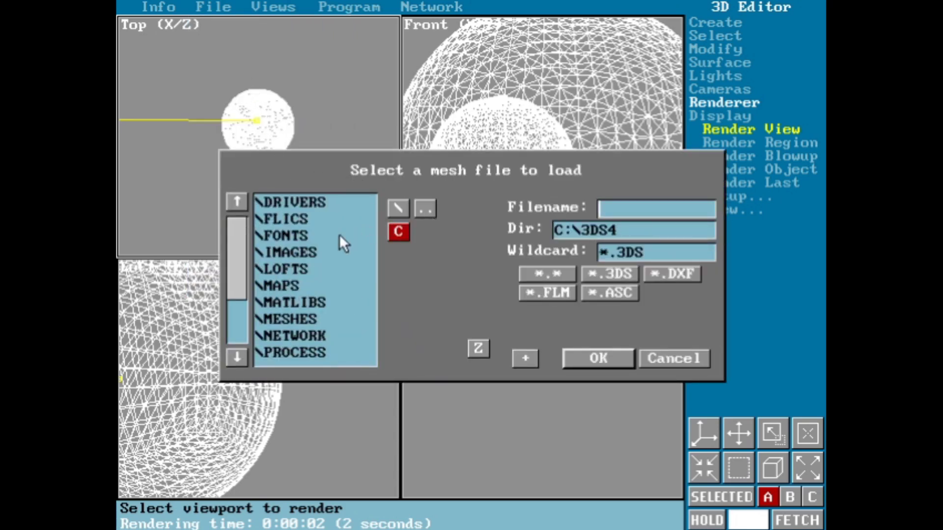
pyautogui.moveTo(246, 284); pyautogui.dragTo(252, 358)
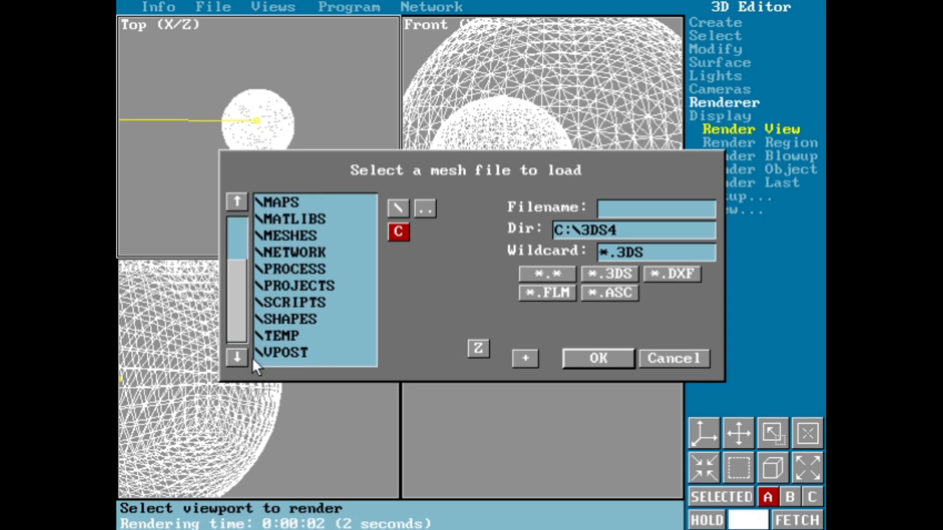
pyautogui.click(272, 290)
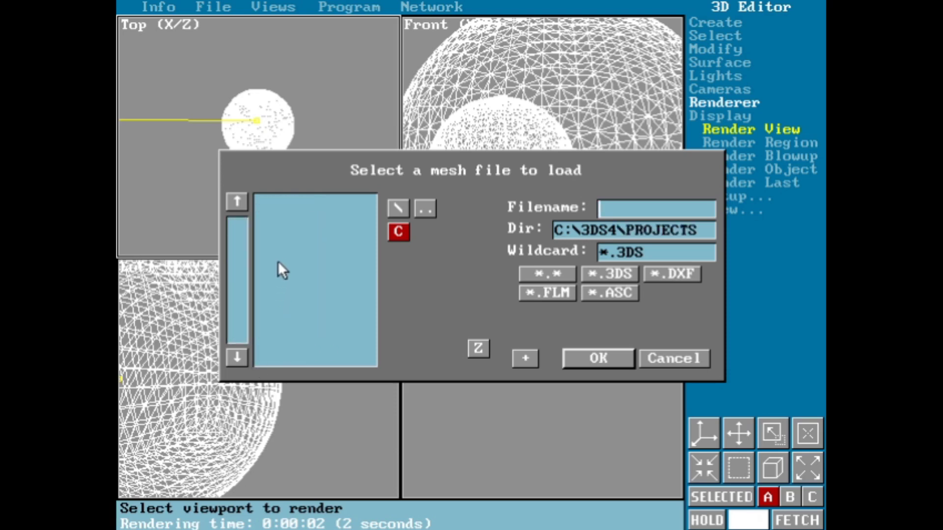
pyautogui.press('Escape')
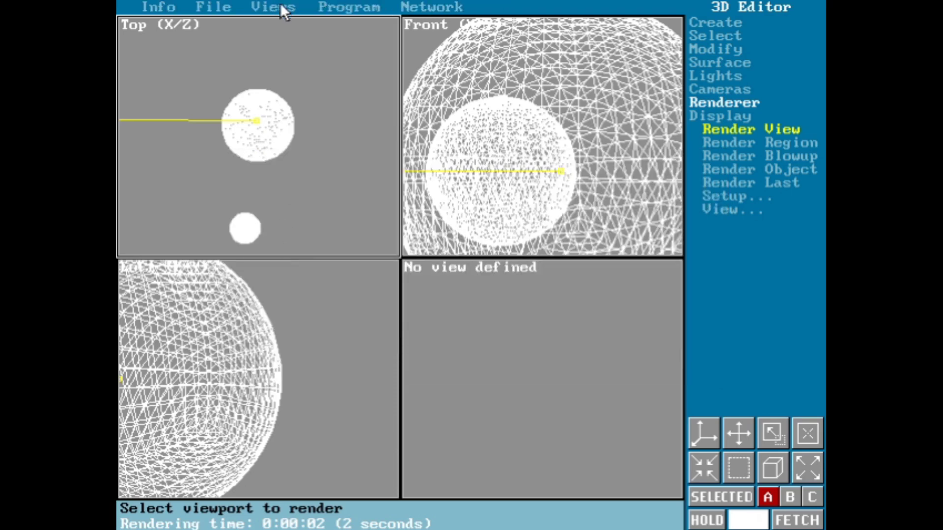
# Load the project file MOON.PRJ from C:\3DS4\PROJECTS, replacing the current scene.
pyautogui.click(222, 6)
pyautogui.click(268, 142)
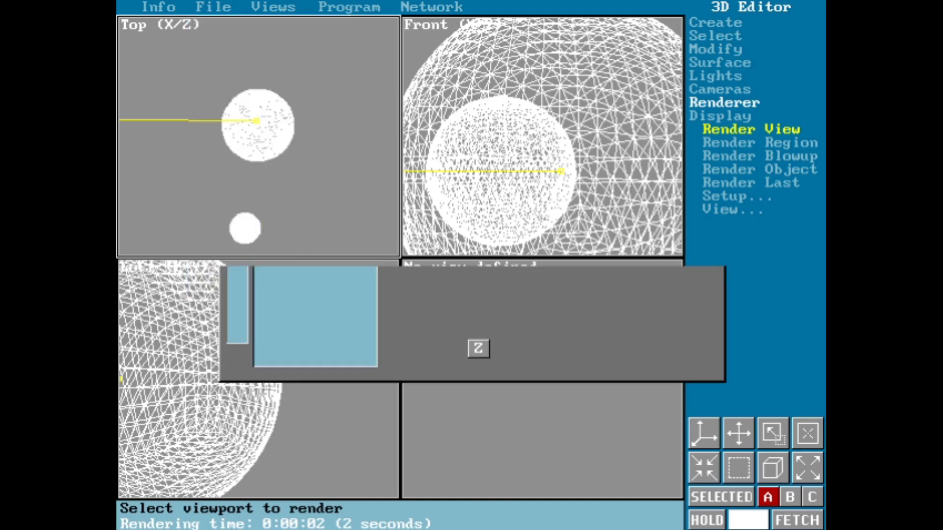
pyautogui.doubleClick(307, 201)
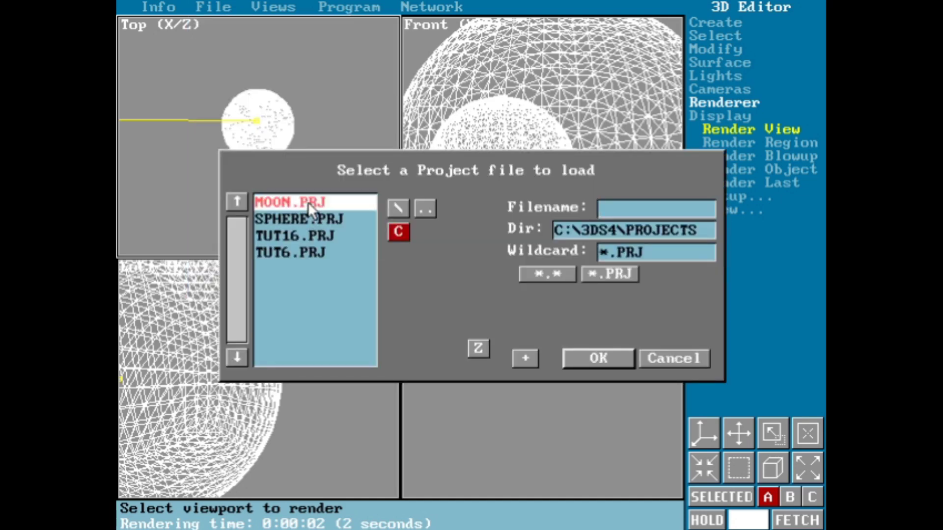
pyautogui.click(436, 295)
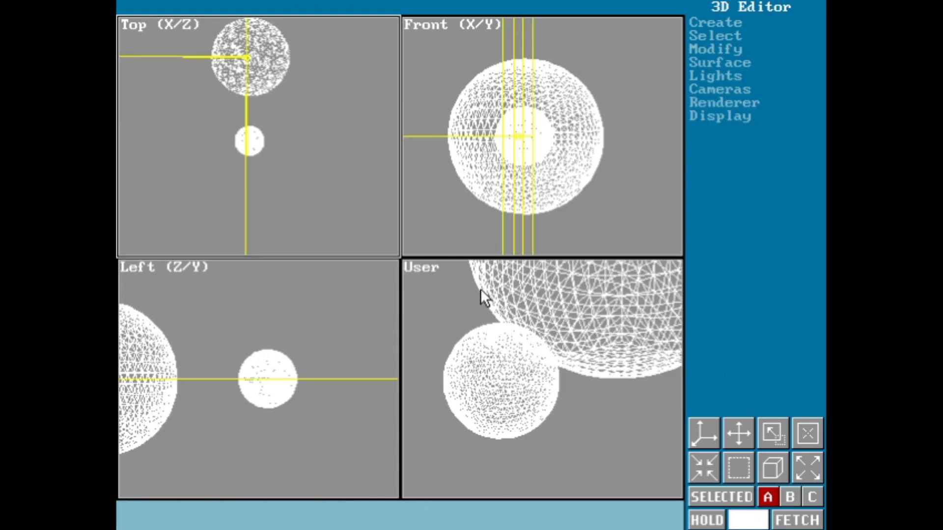
# Switch from the 3D Editor to the Keyframer for the loaded project.
pyautogui.moveTo(158, 6)
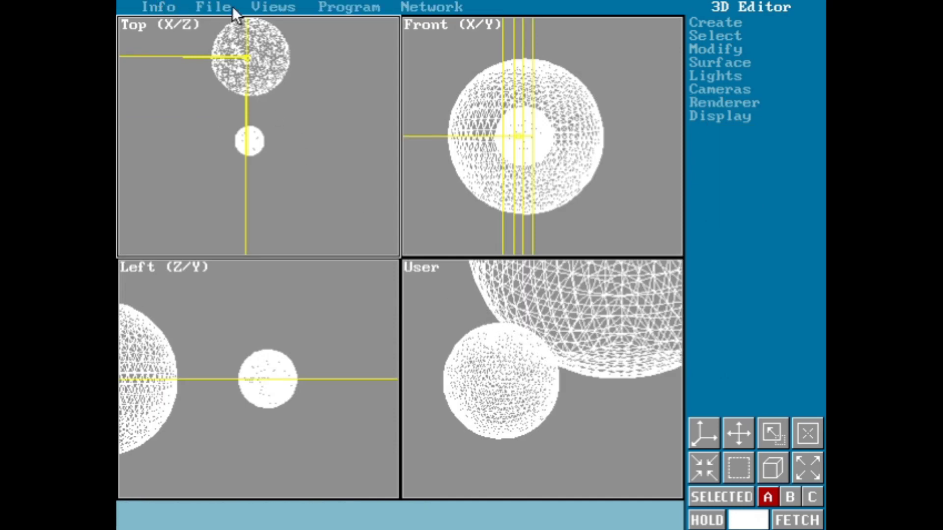
pyautogui.click(361, 7)
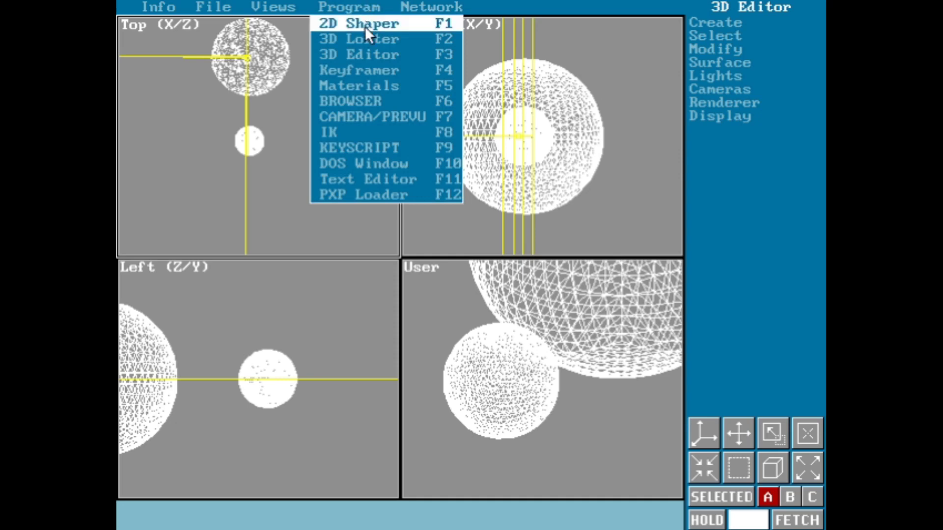
pyautogui.click(384, 69)
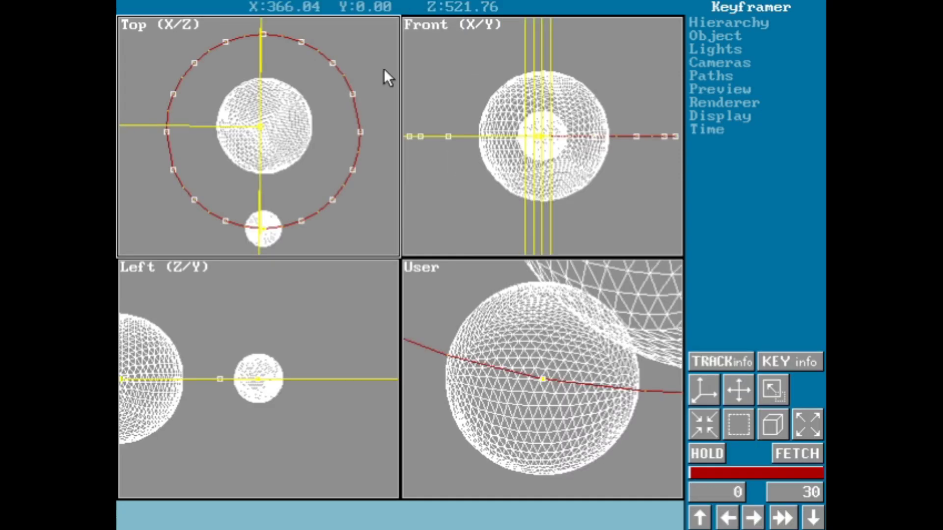
# Load the project file MOON.PRJ from C:\3DS4\PROJECTS into the Keyframer, replacing the current scene.
pyautogui.click(205, 6)
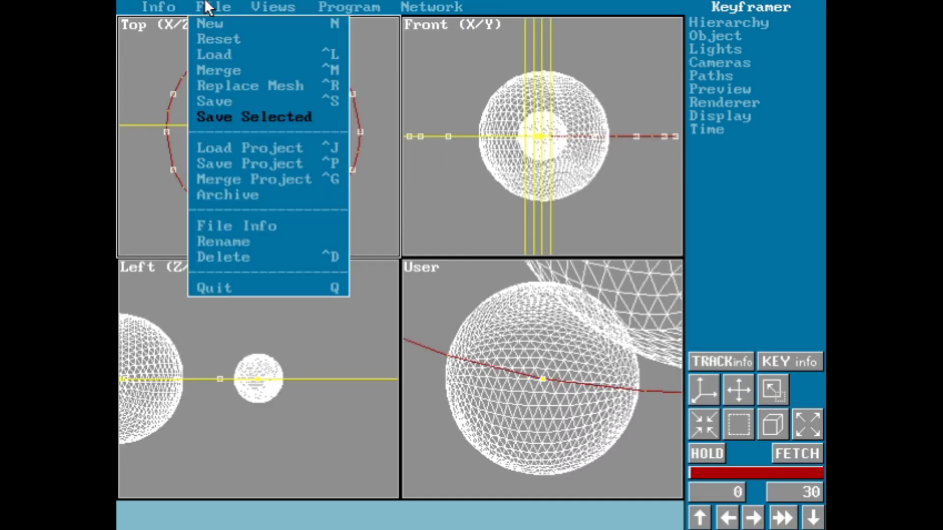
pyautogui.click(275, 143)
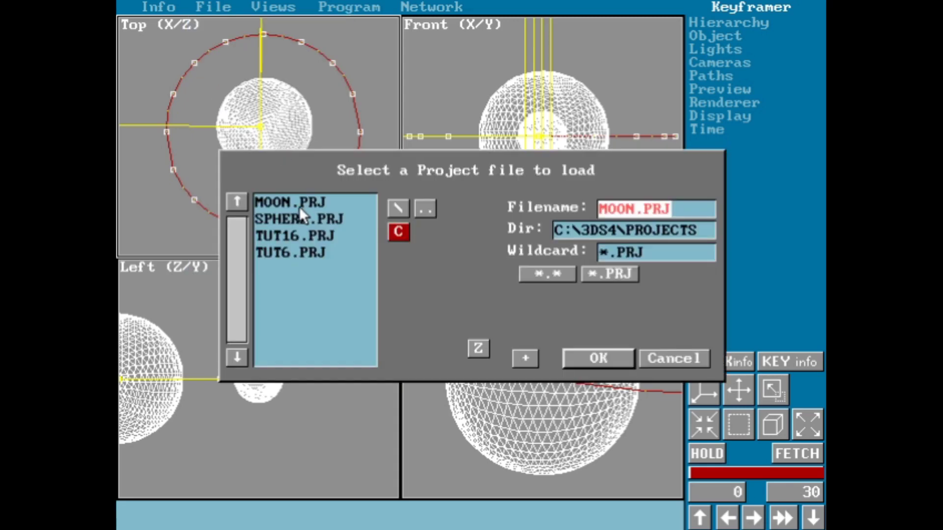
pyautogui.doubleClick(301, 213)
pyautogui.click(436, 294)
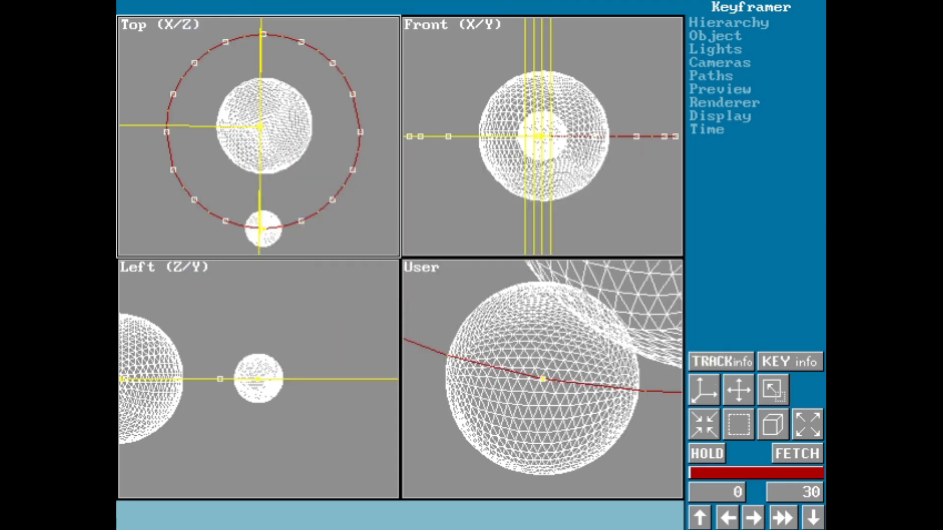
# Scrub the loaded animation from frame 0 to frame 60.
pyautogui.moveTo(400, 525)
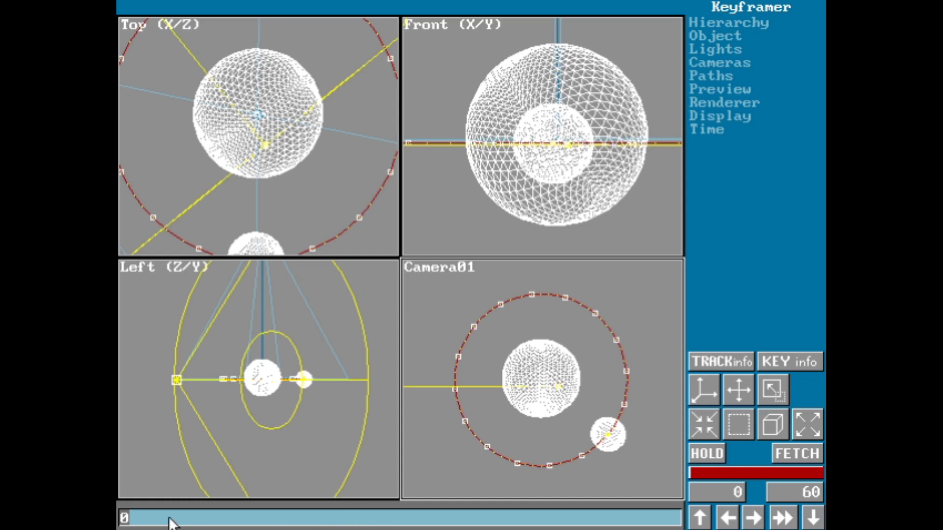
pyautogui.moveTo(125, 521); pyautogui.dragTo(689, 516)
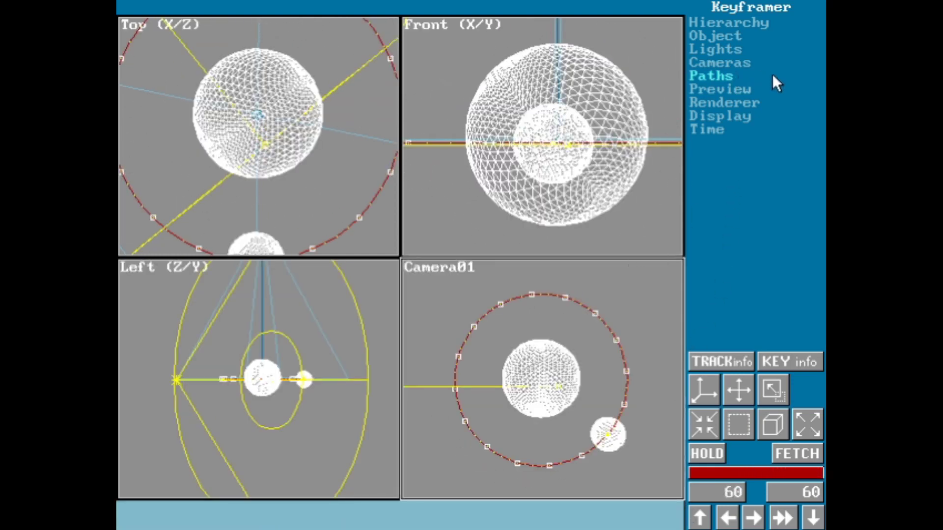
pyautogui.moveTo(525, 5)
pyautogui.click(369, 6)
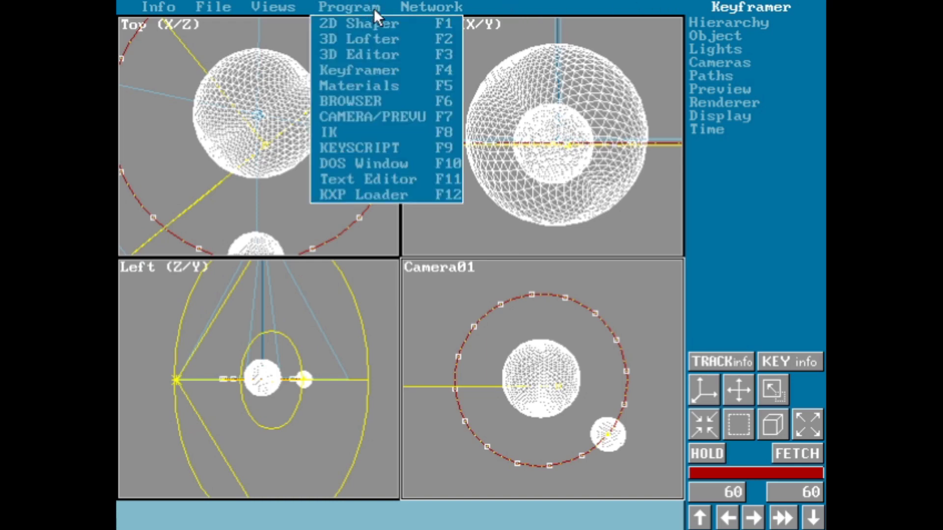
pyautogui.click(396, 68)
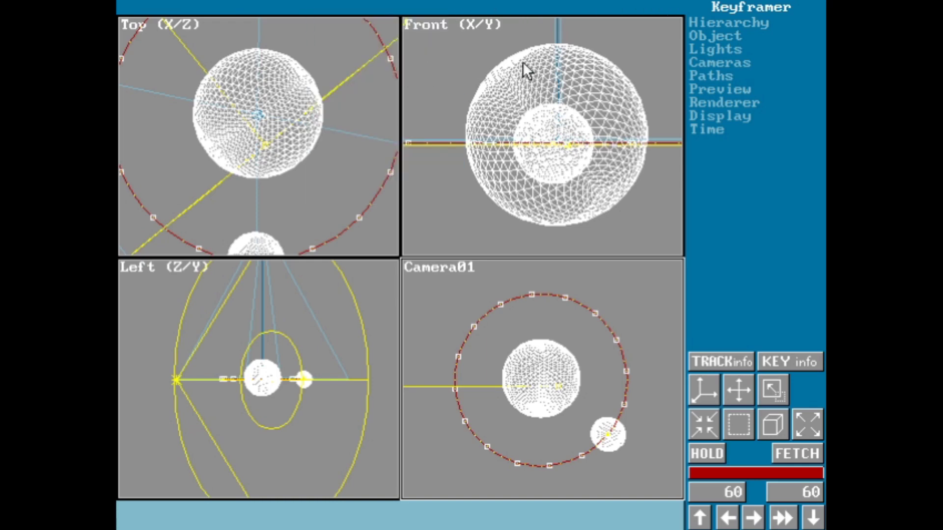
# Set the renderer's global shadow type to Ray Trace in the setup and accept the shadow settings.
pyautogui.click(721, 103)
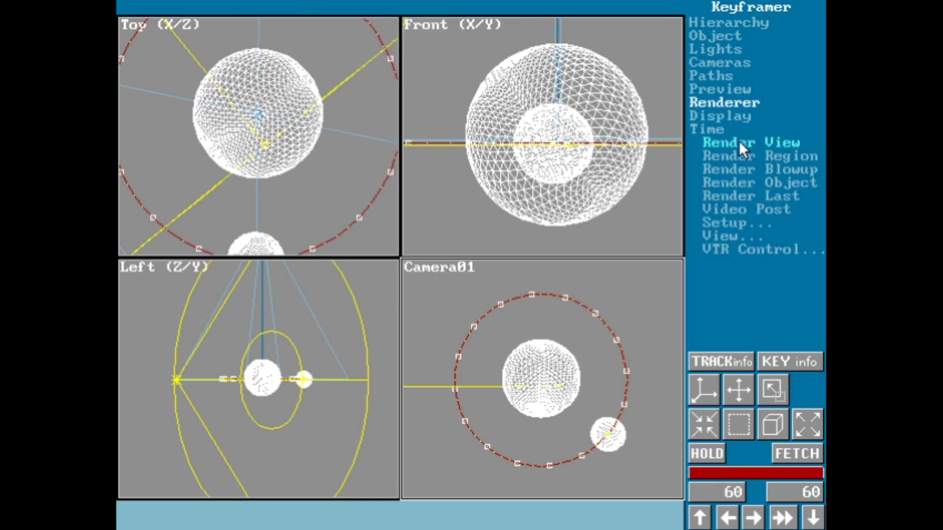
pyautogui.click(749, 221)
pyautogui.click(784, 315)
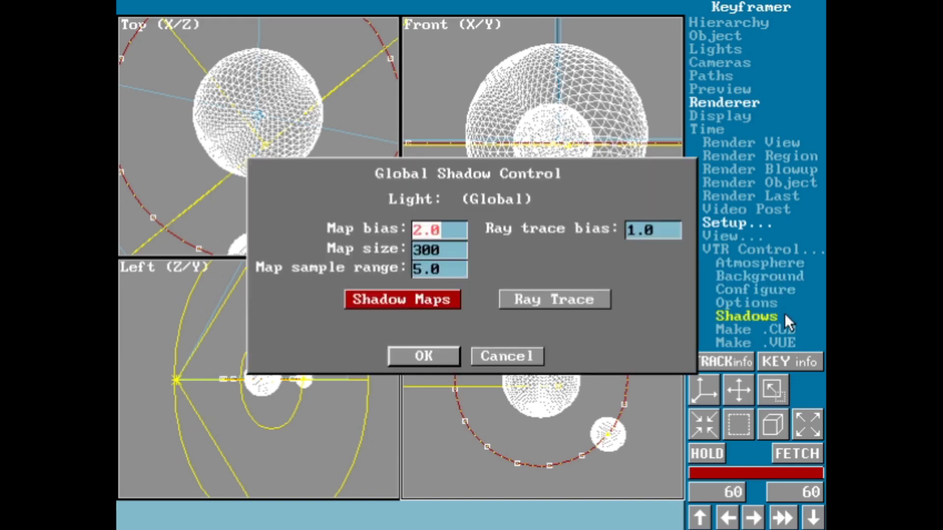
pyautogui.click(513, 297)
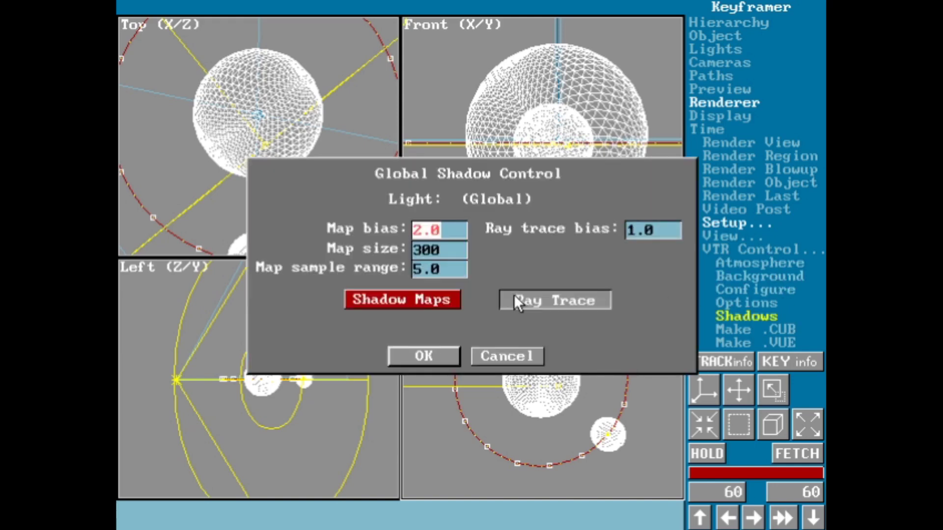
pyautogui.click(448, 346)
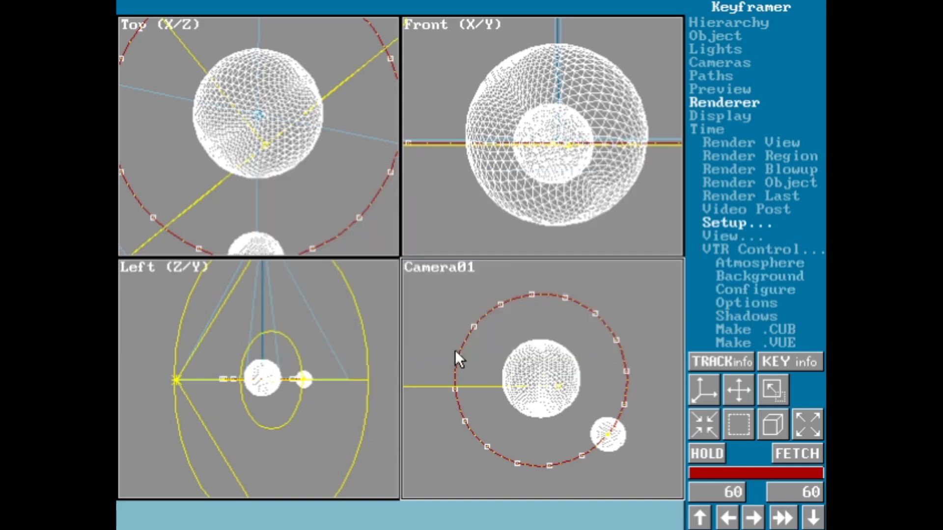
# Set the Camera01 viewport render to a single frame and start it, then cancel saving the output to a file.
pyautogui.click(732, 145)
pyautogui.click(575, 387)
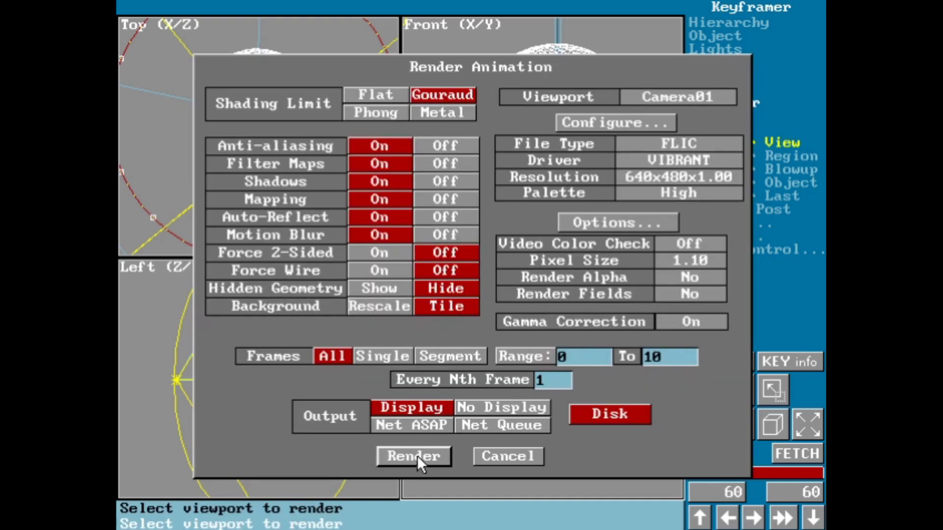
pyautogui.click(396, 356)
pyautogui.click(432, 458)
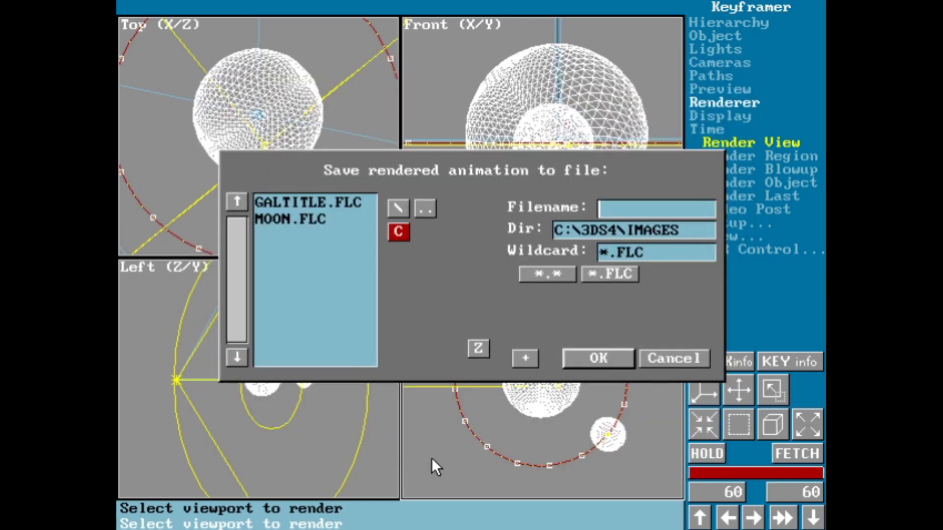
pyautogui.rightClick(555, 369)
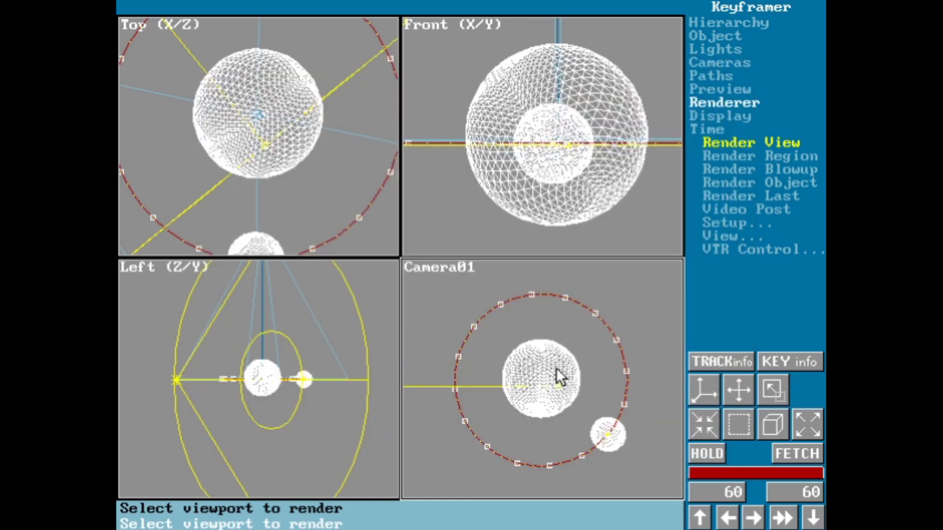
# Render the single Camera01 frame to the screen only, with disk output turned off, and close the rendered picture.
pyautogui.click(561, 342)
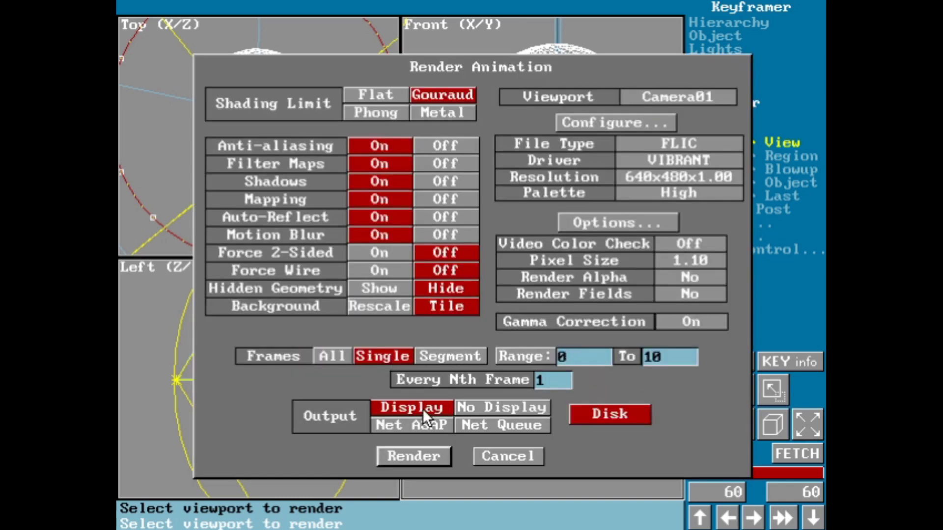
pyautogui.click(626, 414)
pyautogui.click(411, 456)
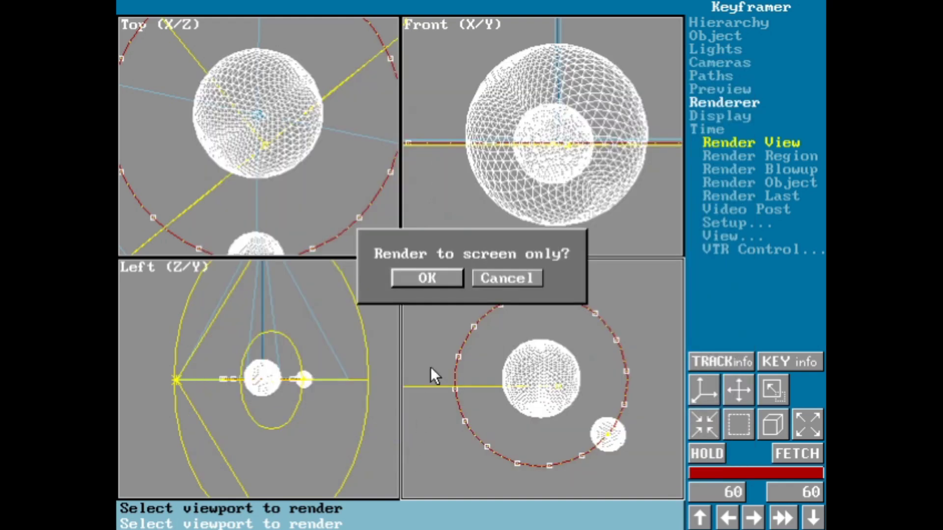
pyautogui.click(444, 279)
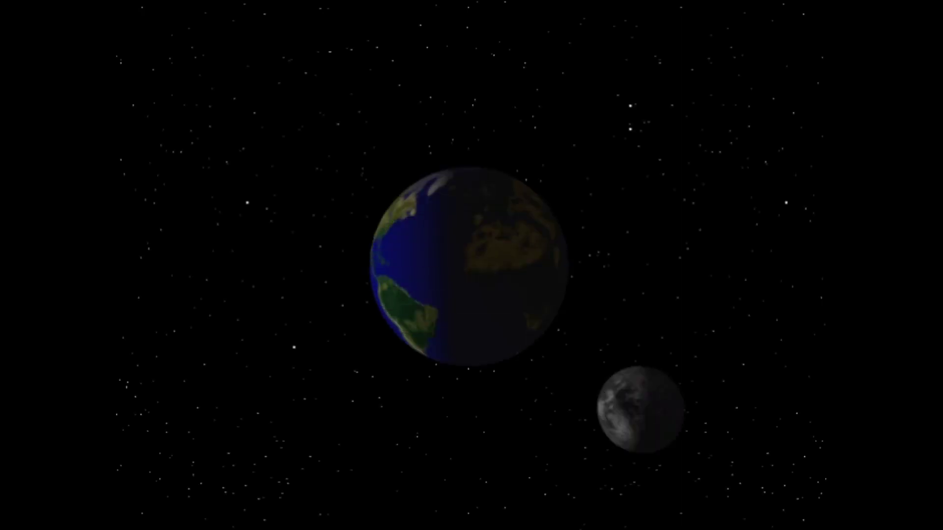
pyautogui.press('Escape')
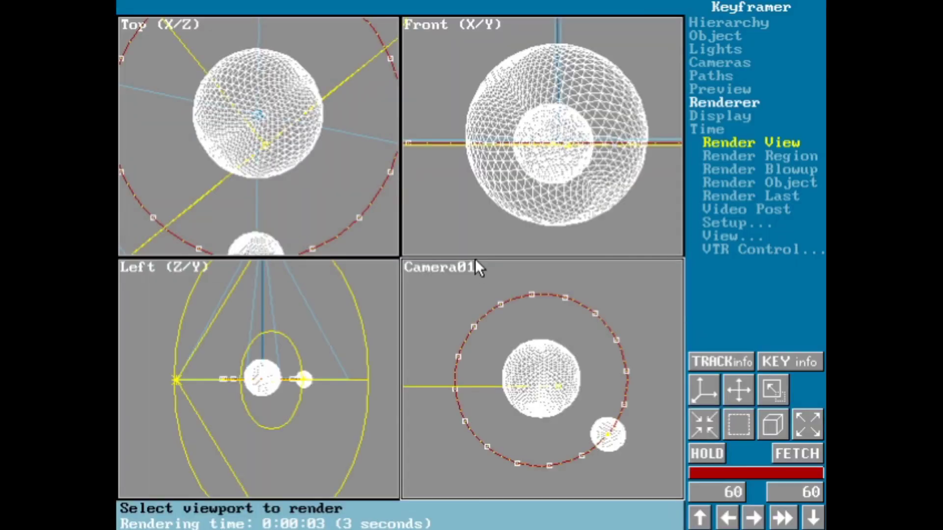
# Render all frames of the Camera01 viewport to disk as a flic animation named MOON in C:\3DS4\IMAGES.
pyautogui.click(619, 279)
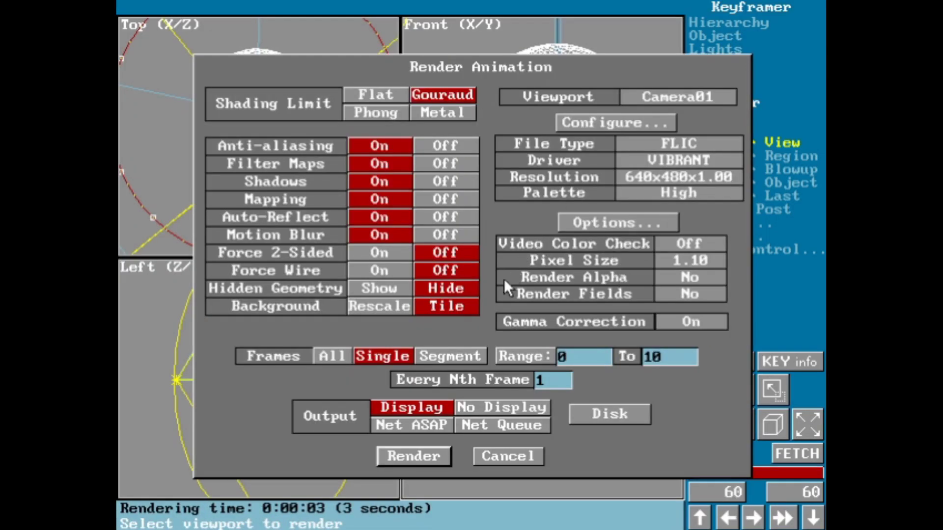
pyautogui.click(331, 356)
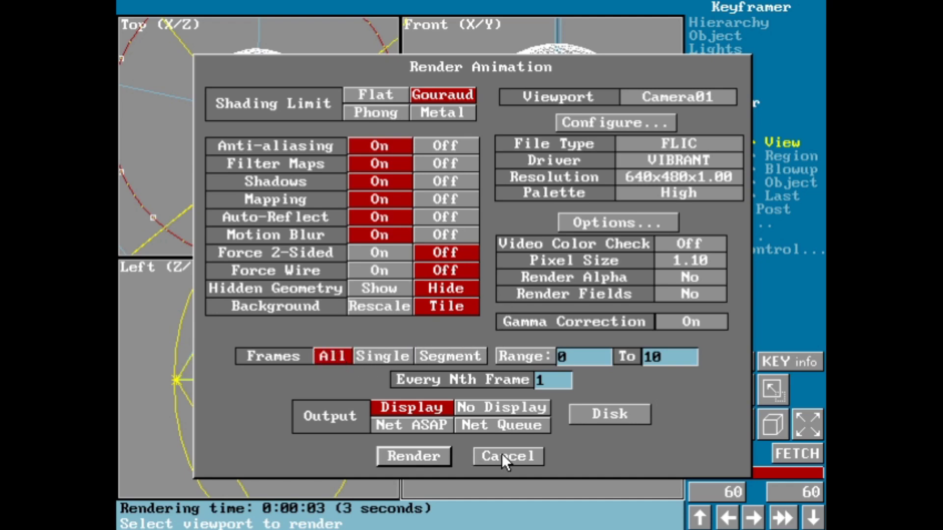
pyautogui.click(609, 413)
pyautogui.click(440, 454)
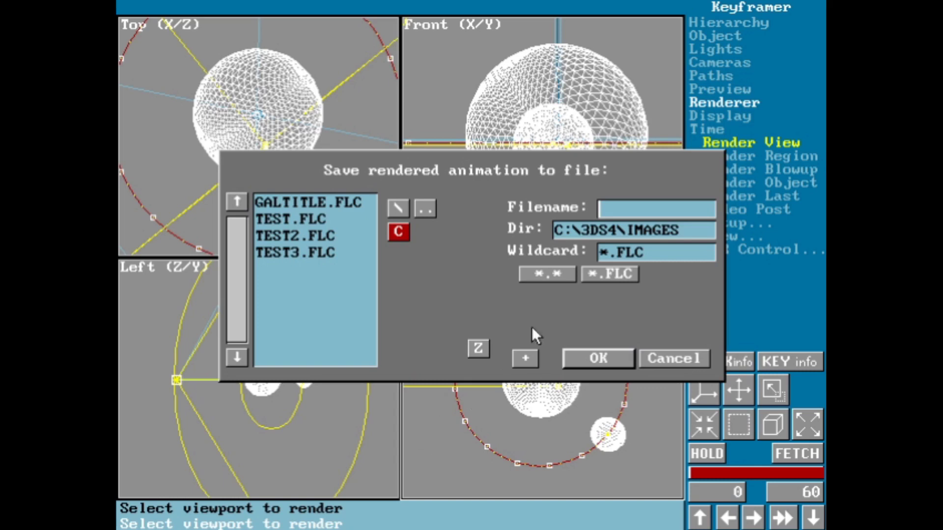
pyautogui.write('MOON')
pyautogui.click(576, 355)
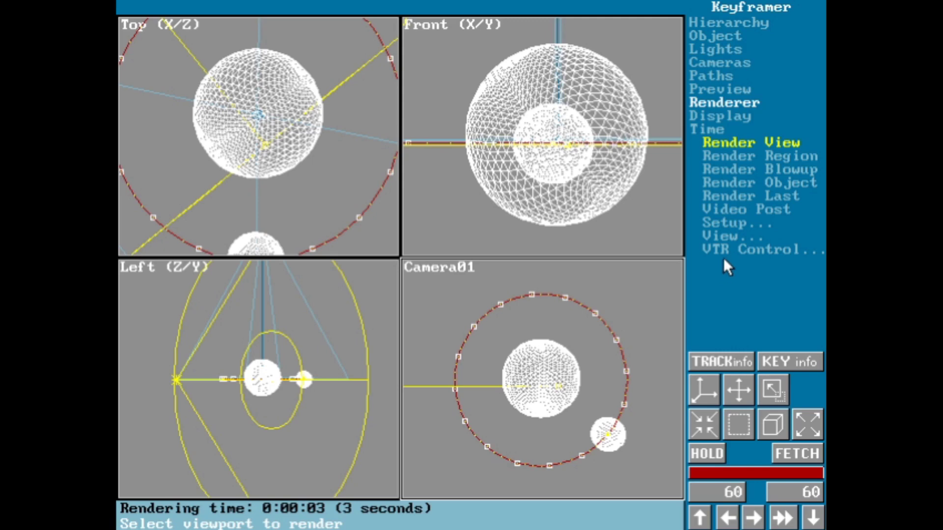
# Play back the rendered flic animation MOON.FLC from C:\3DS4\IMAGES.
pyautogui.click(729, 236)
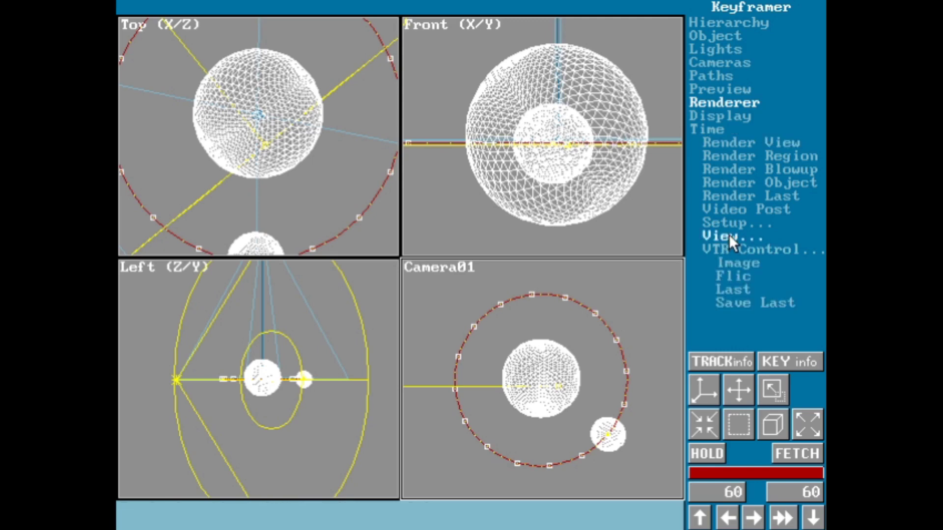
pyautogui.click(742, 276)
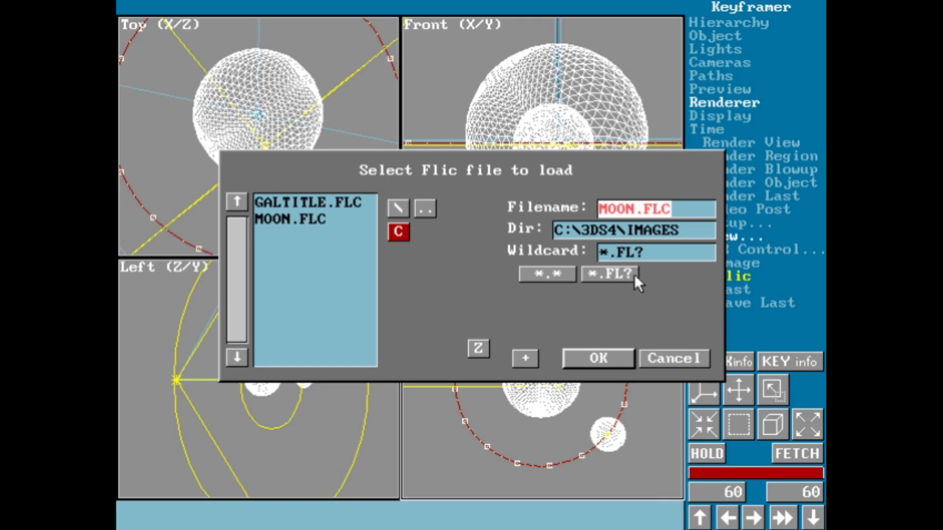
pyautogui.doubleClick(314, 217)
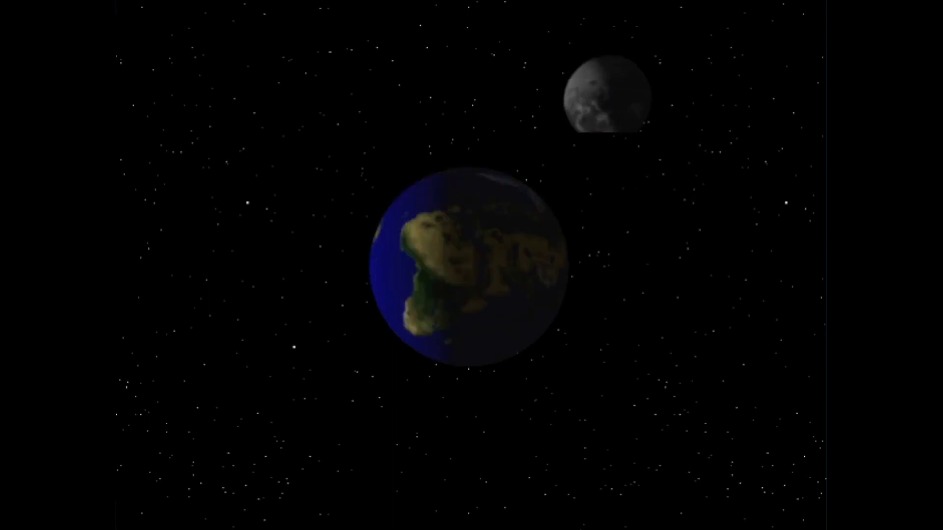